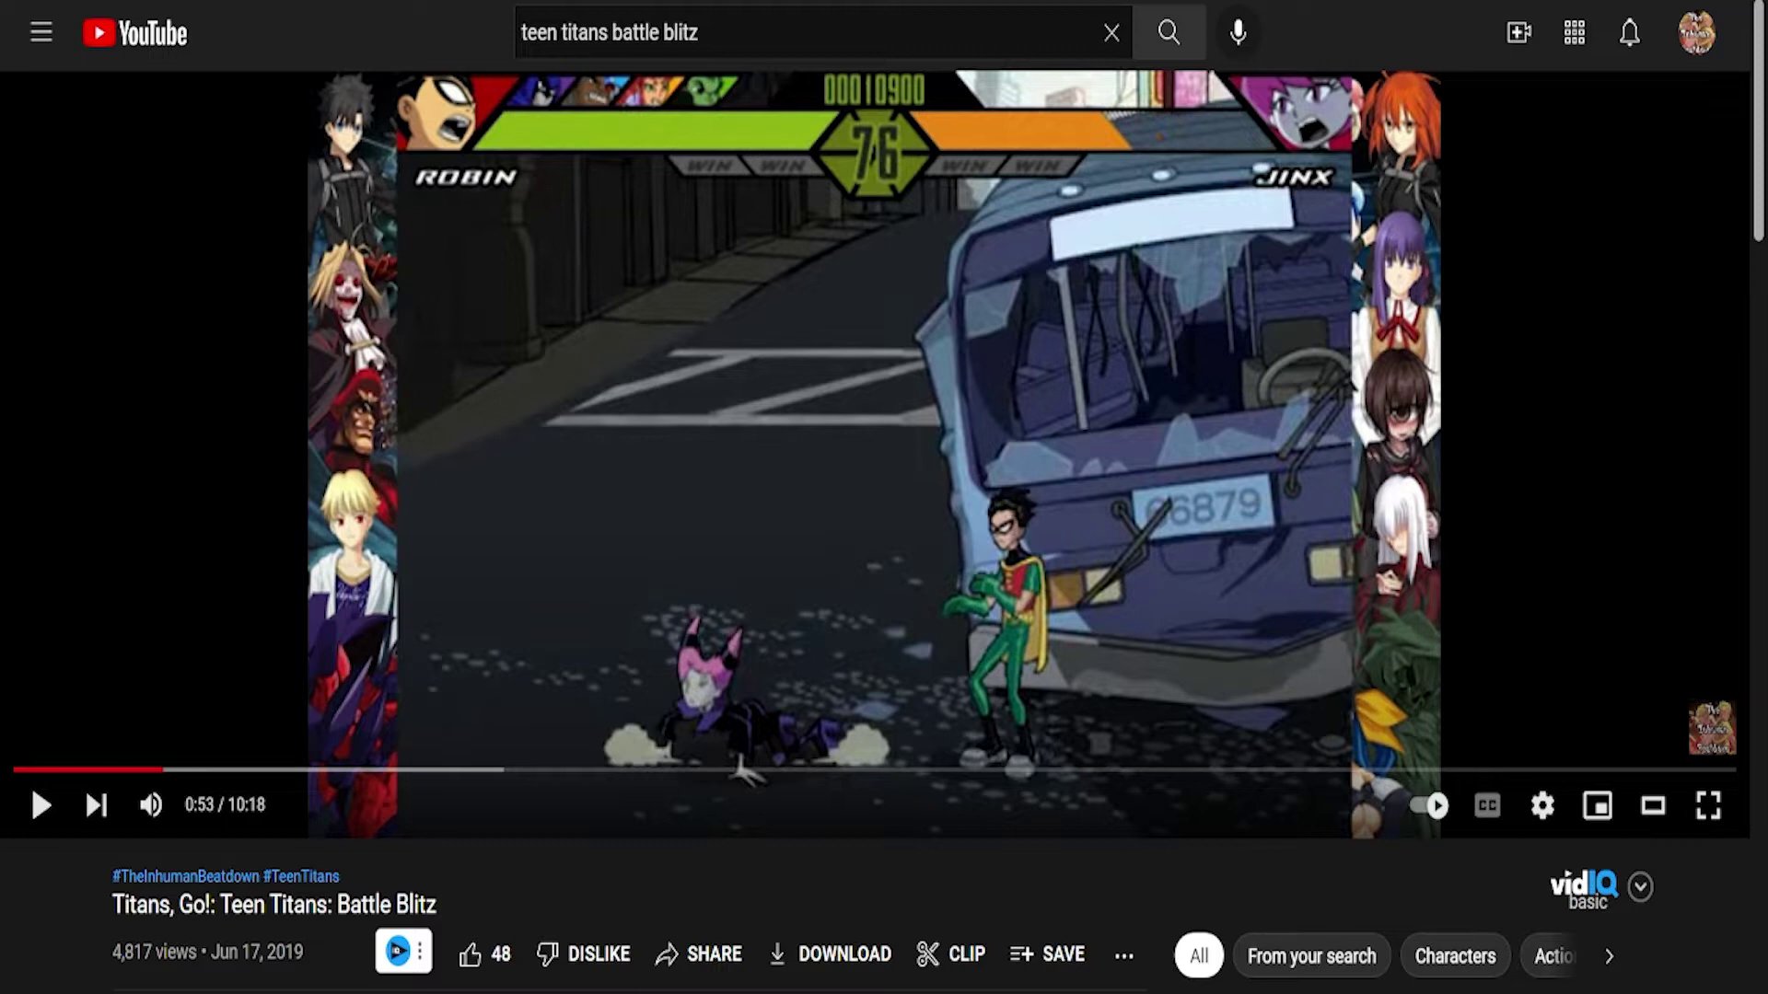
- Expand the channel owner's comment about replaying the game below the Titans, Go!: Teen Titans: Battle Blitz video
mouse_move(305, 952)
mouse_down()
mouse_move(266, 952)
mouse_move(305, 952)
mouse_up()
scroll(874, 461, down, 2)
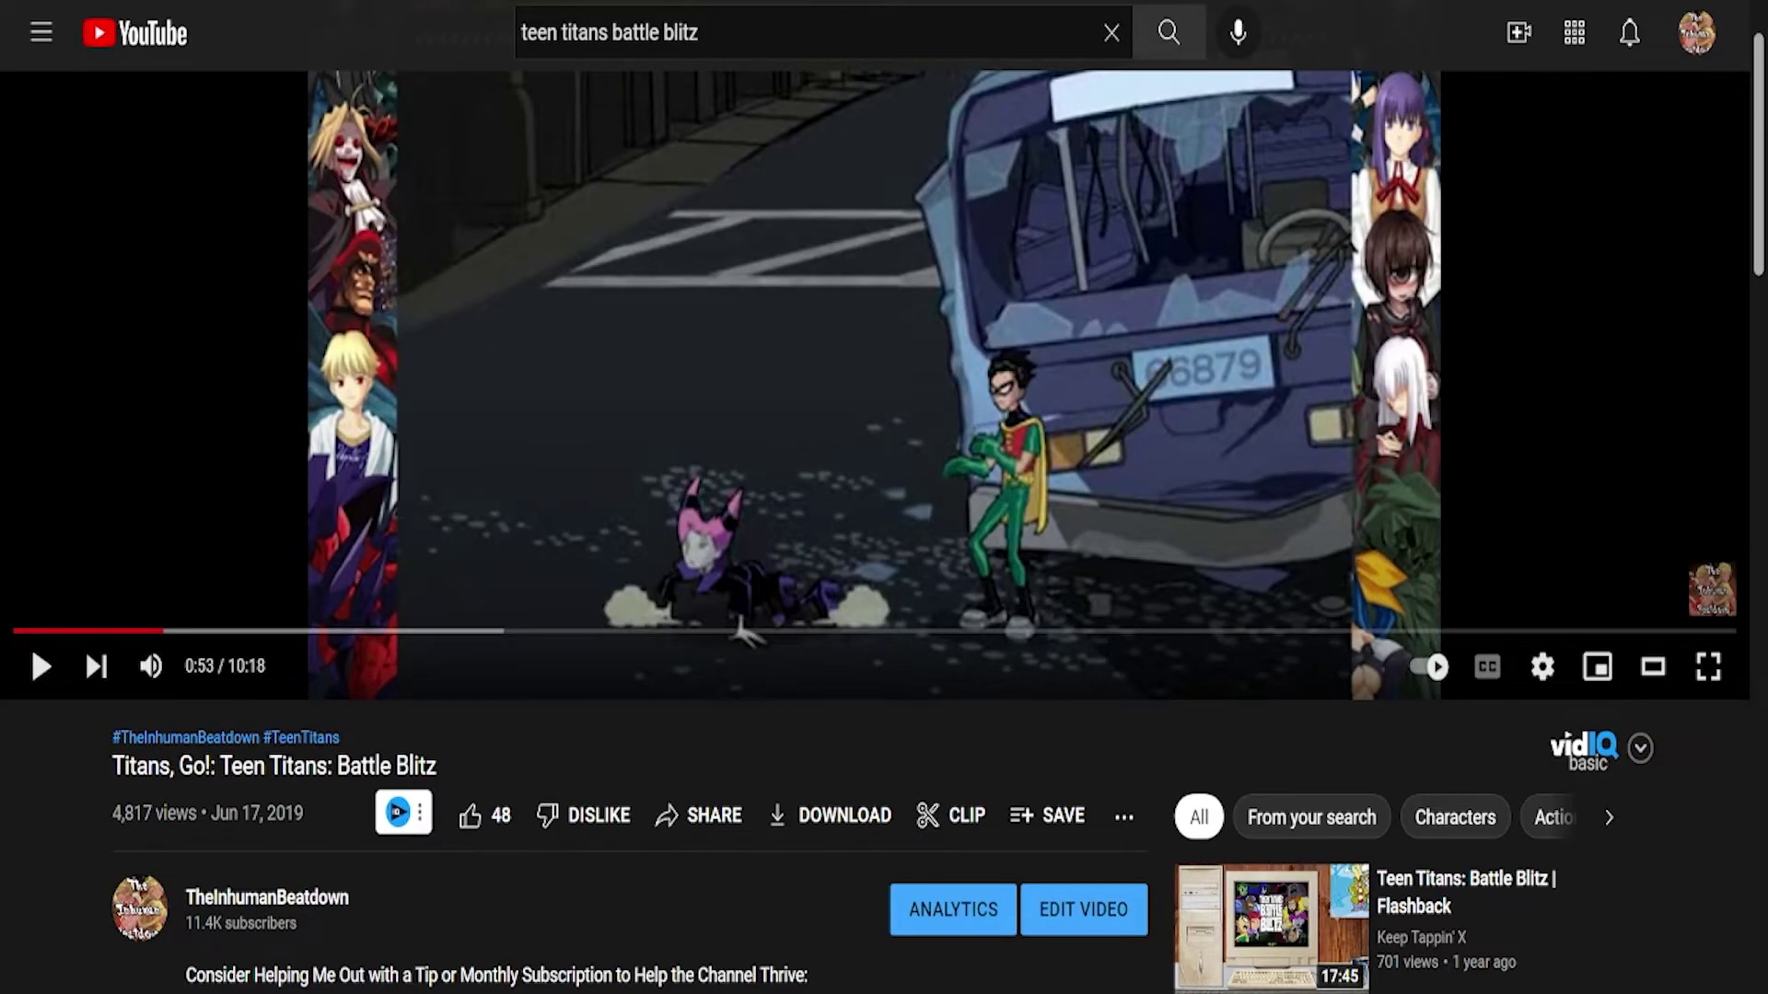
drag(112, 813, 152, 813)
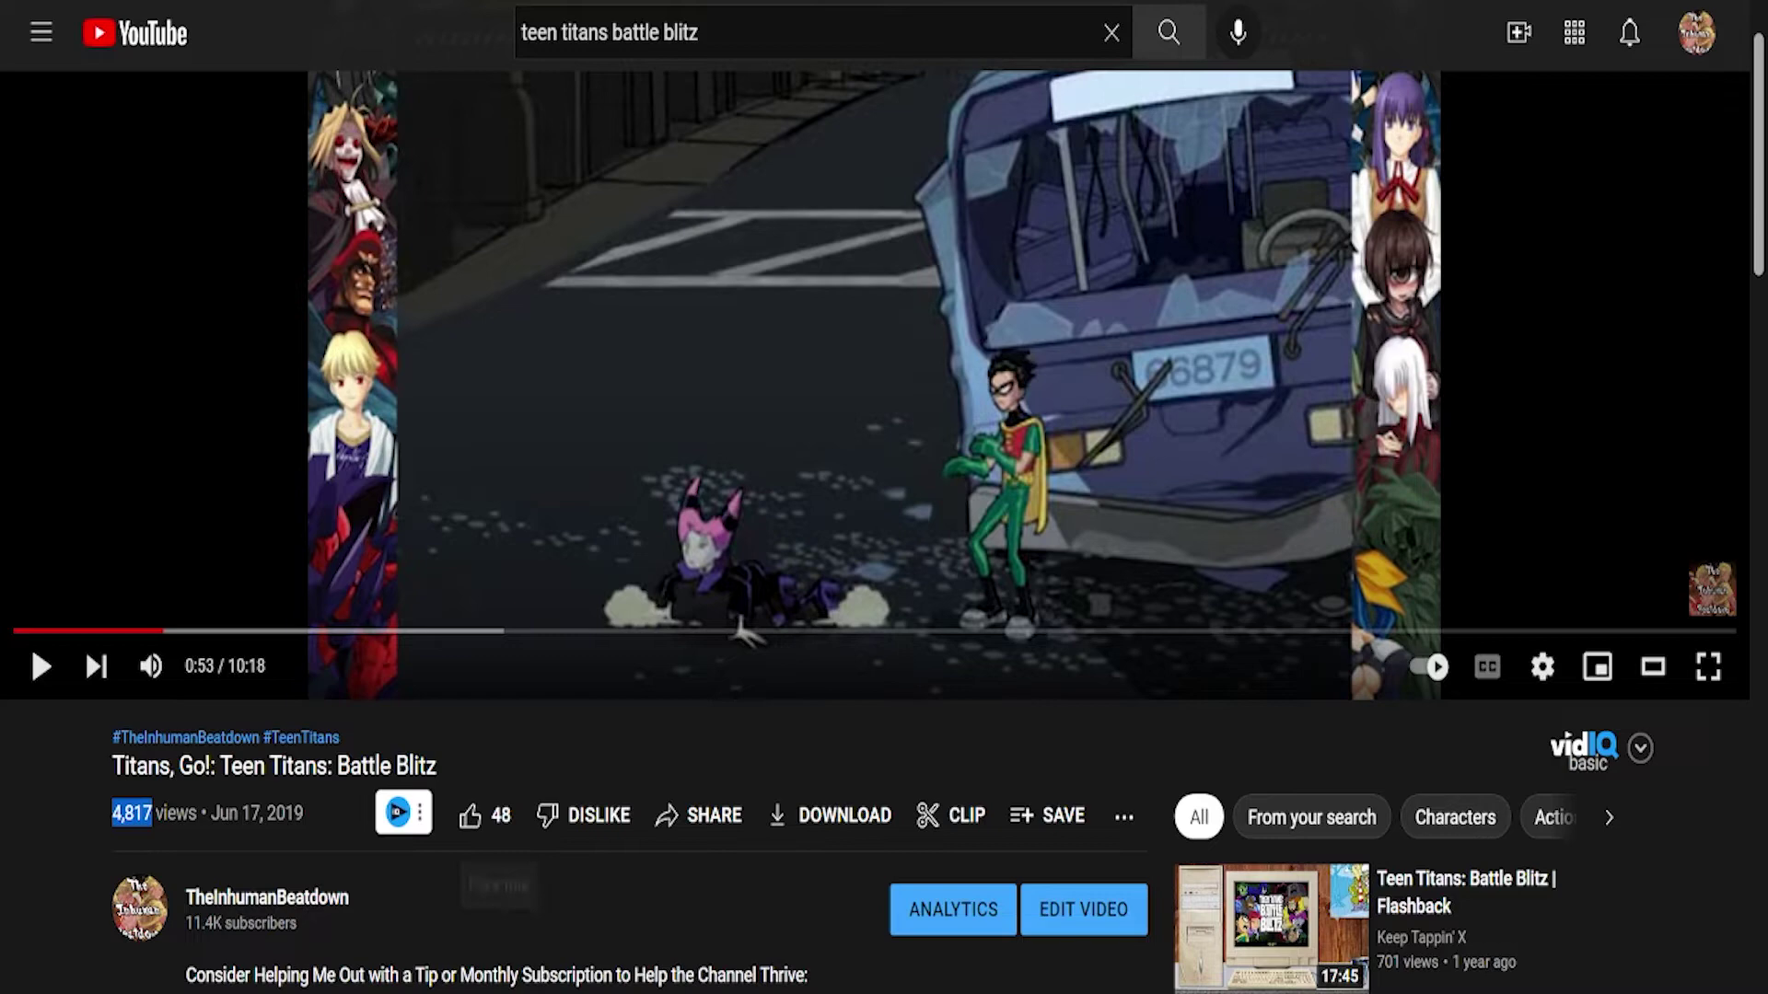
click(543, 857)
scroll(267, 534, down, 3)
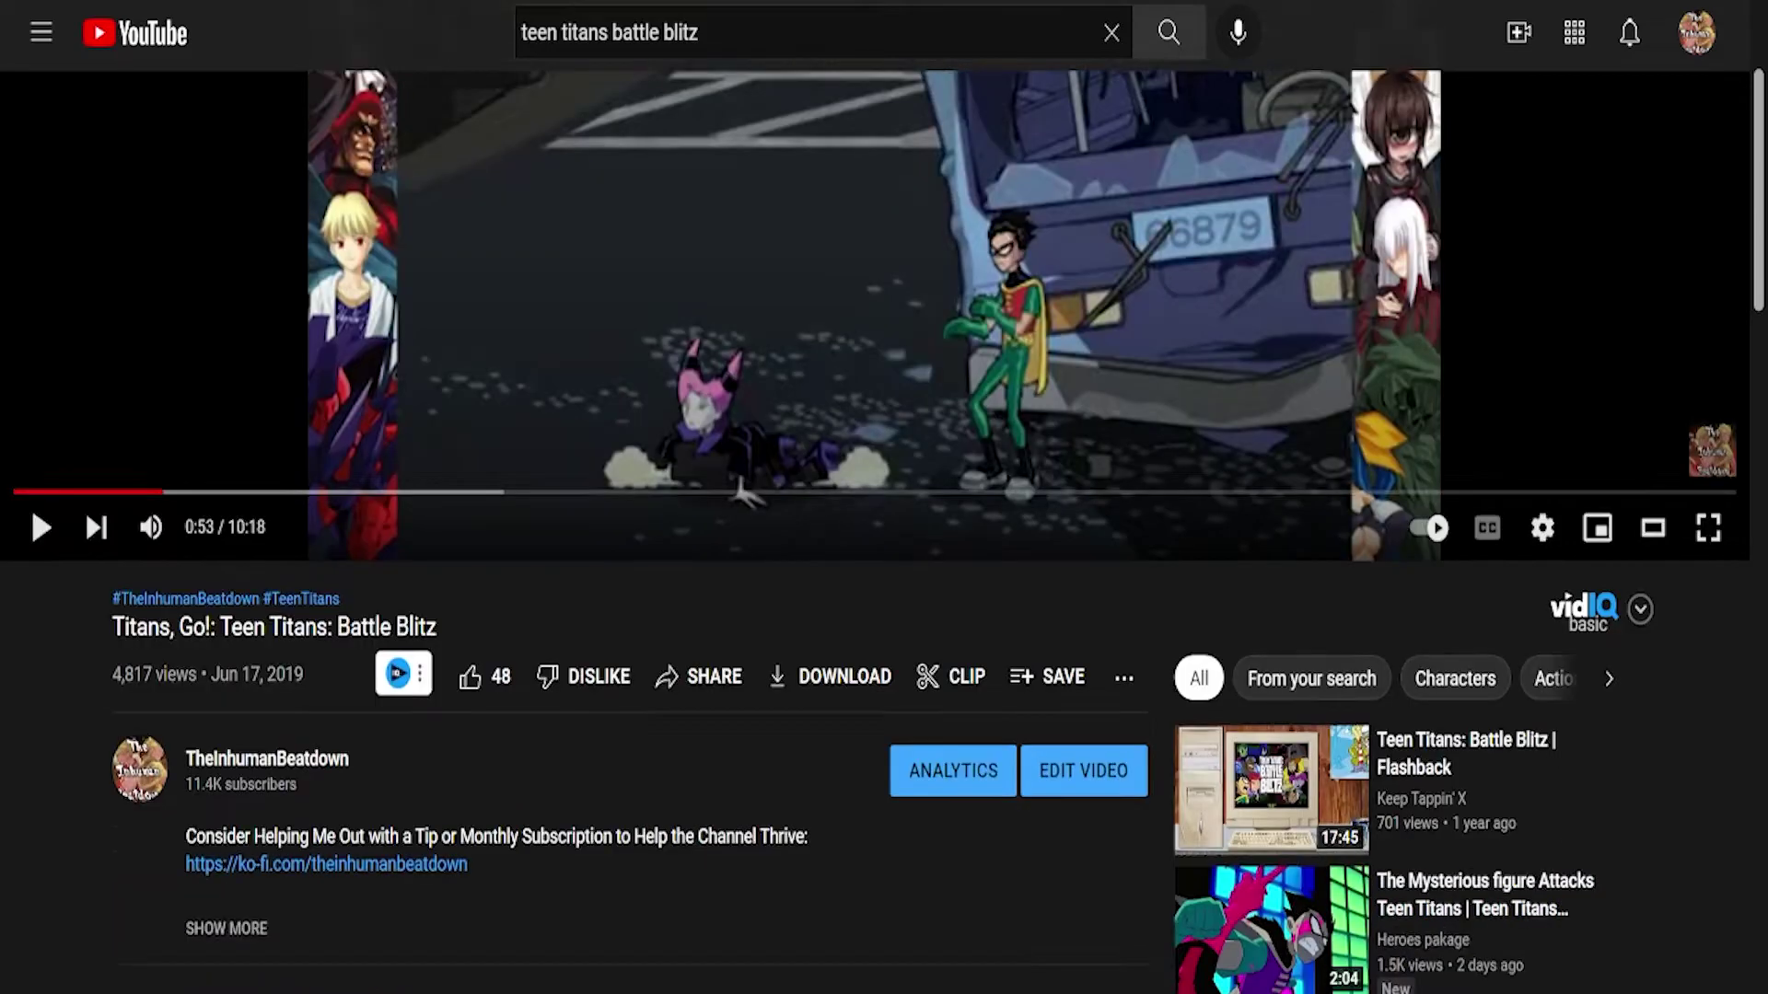
scroll(267, 534, down, 5)
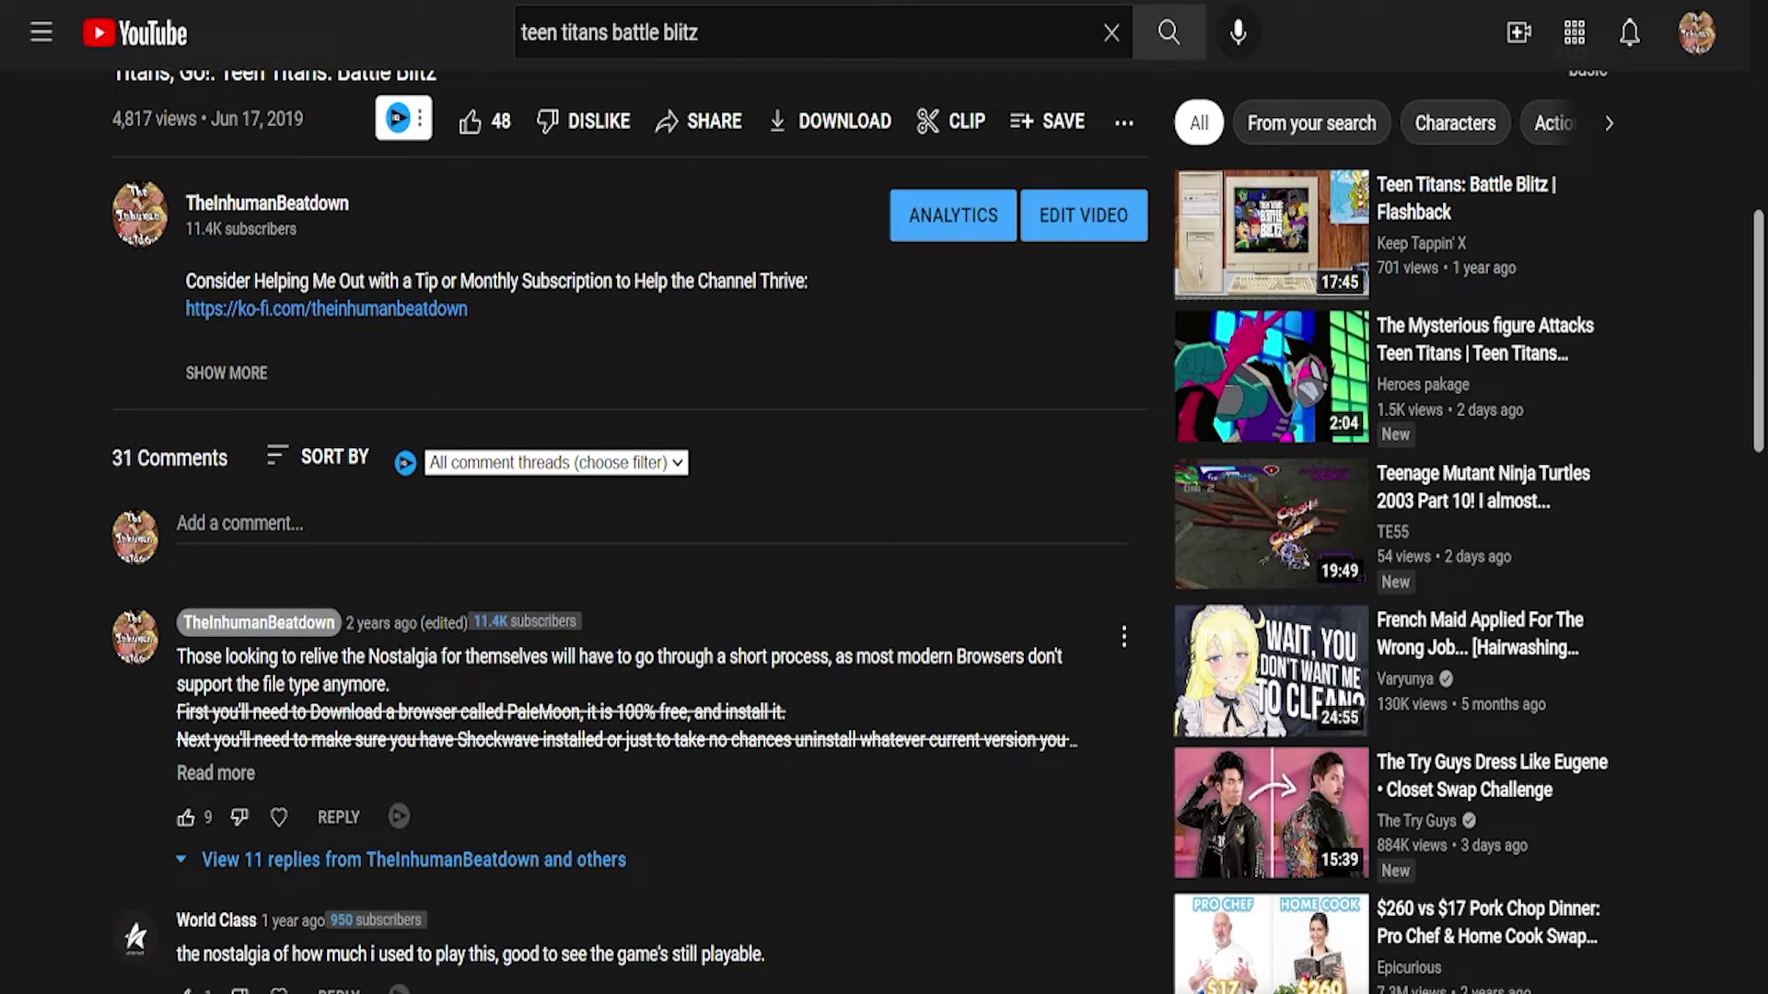
click(215, 773)
scroll(216, 774, down, 2)
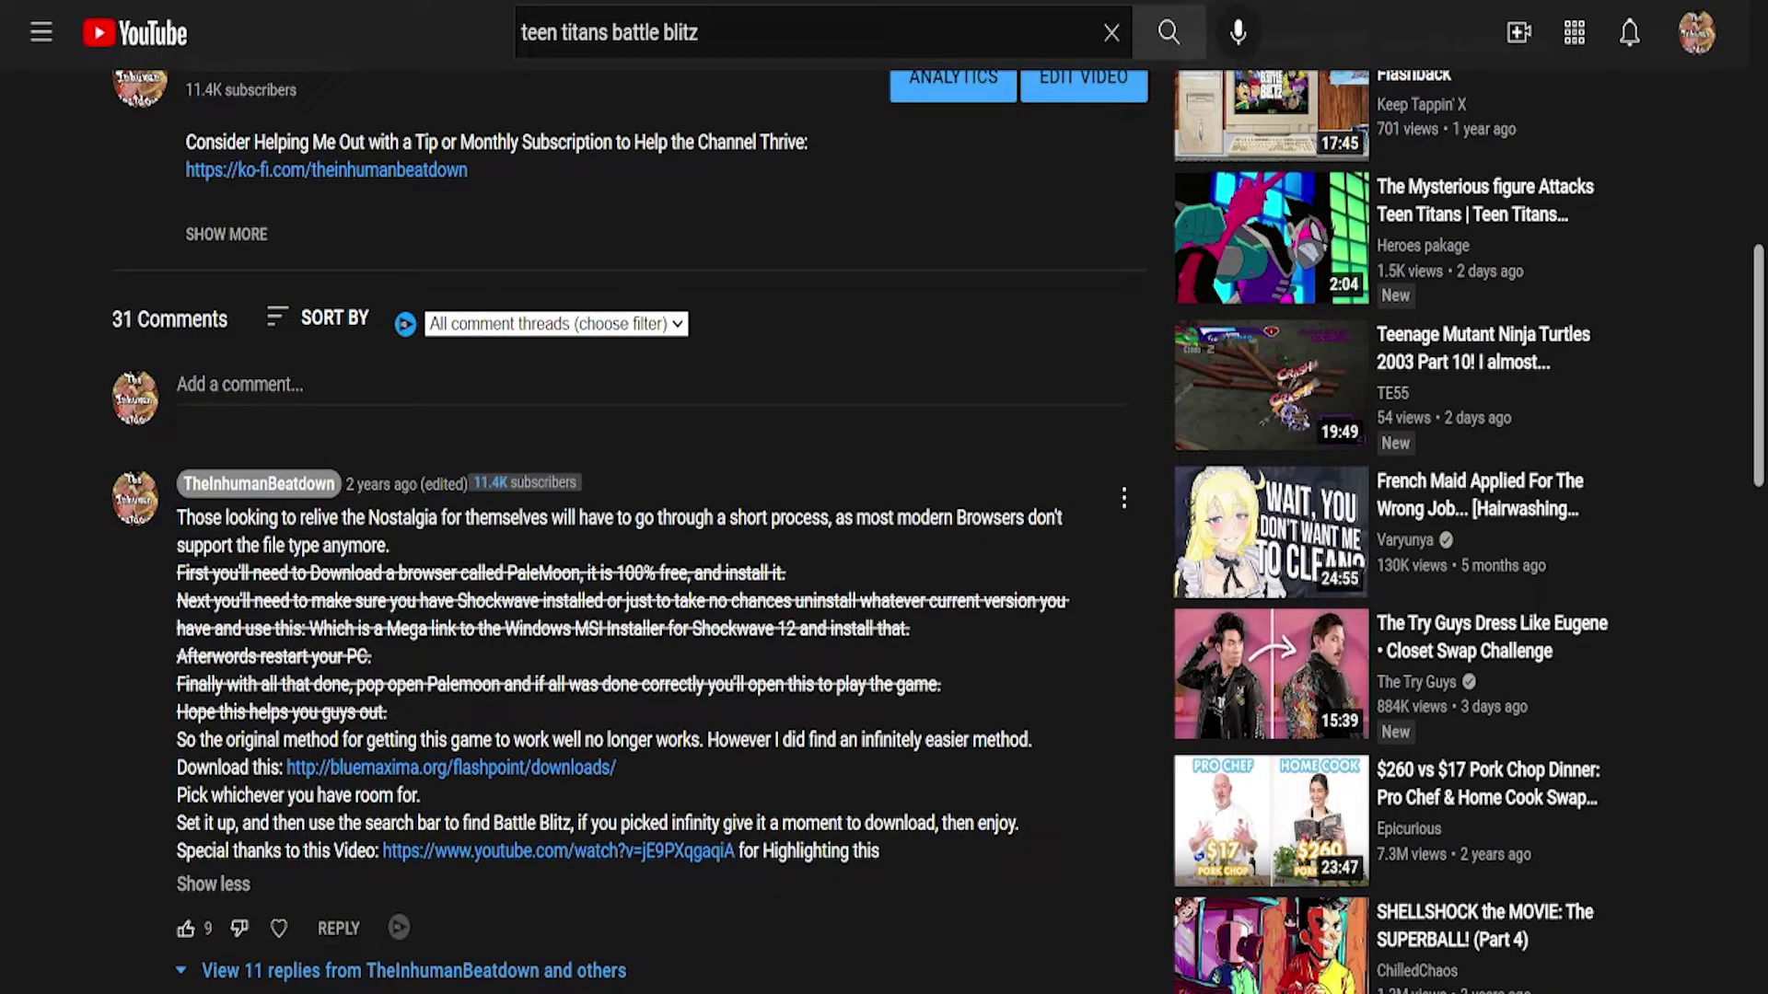
- Review the comment's struck-through PaleMoon method, the video credit and the newer method with its Flashpoint download link
drag(178, 483, 387, 713)
click(215, 572)
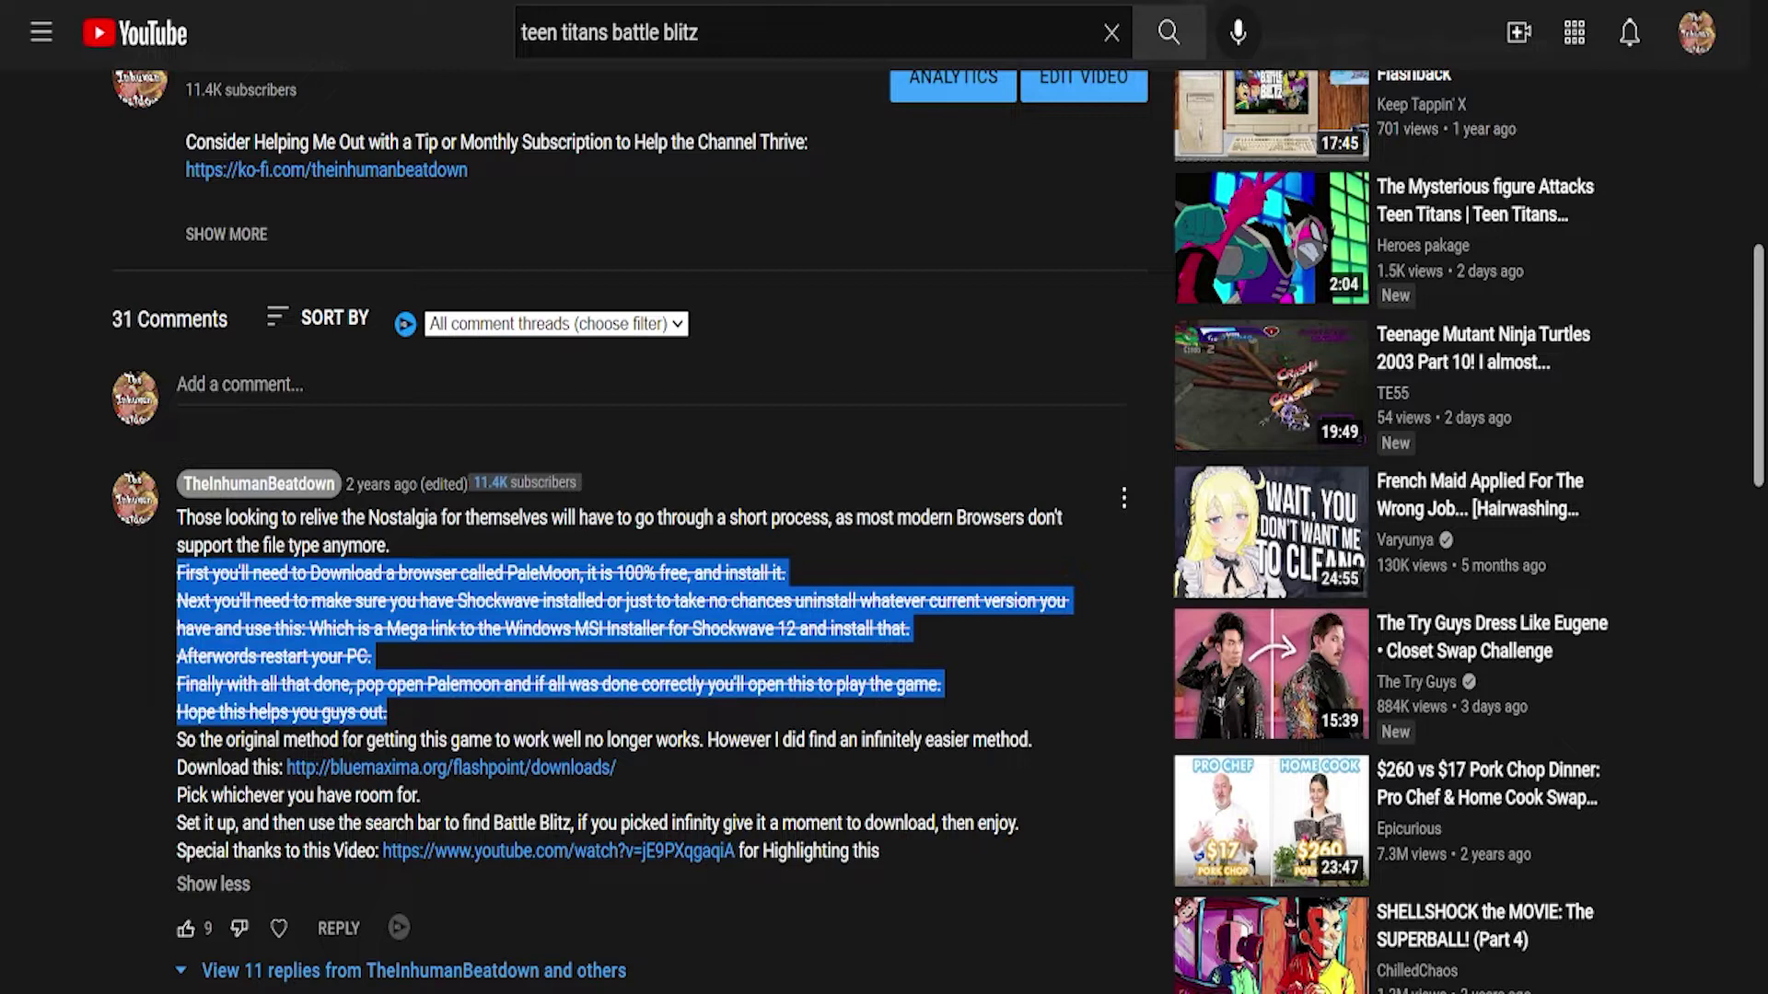
click(387, 713)
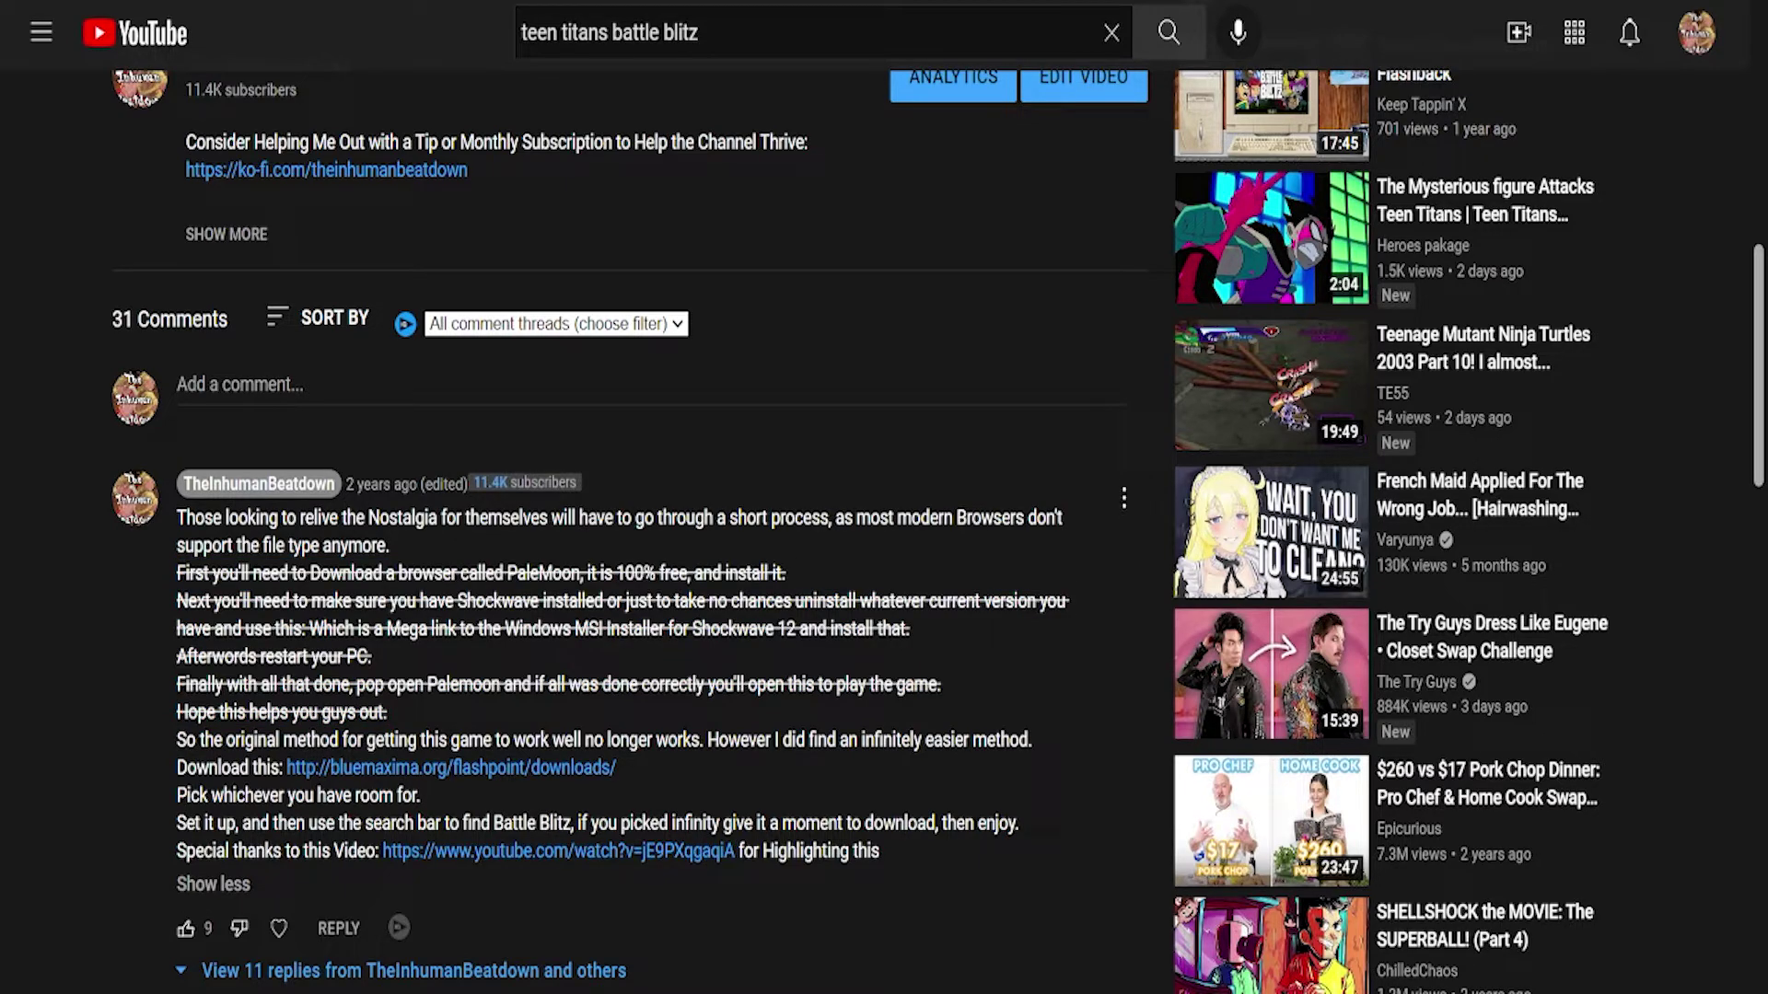
drag(177, 850, 880, 850)
click(880, 851)
drag(177, 739, 621, 767)
- Expand the replies to the instructions comment and read through viewers' problems with the old and new methods
scroll(884, 516, down, 5)
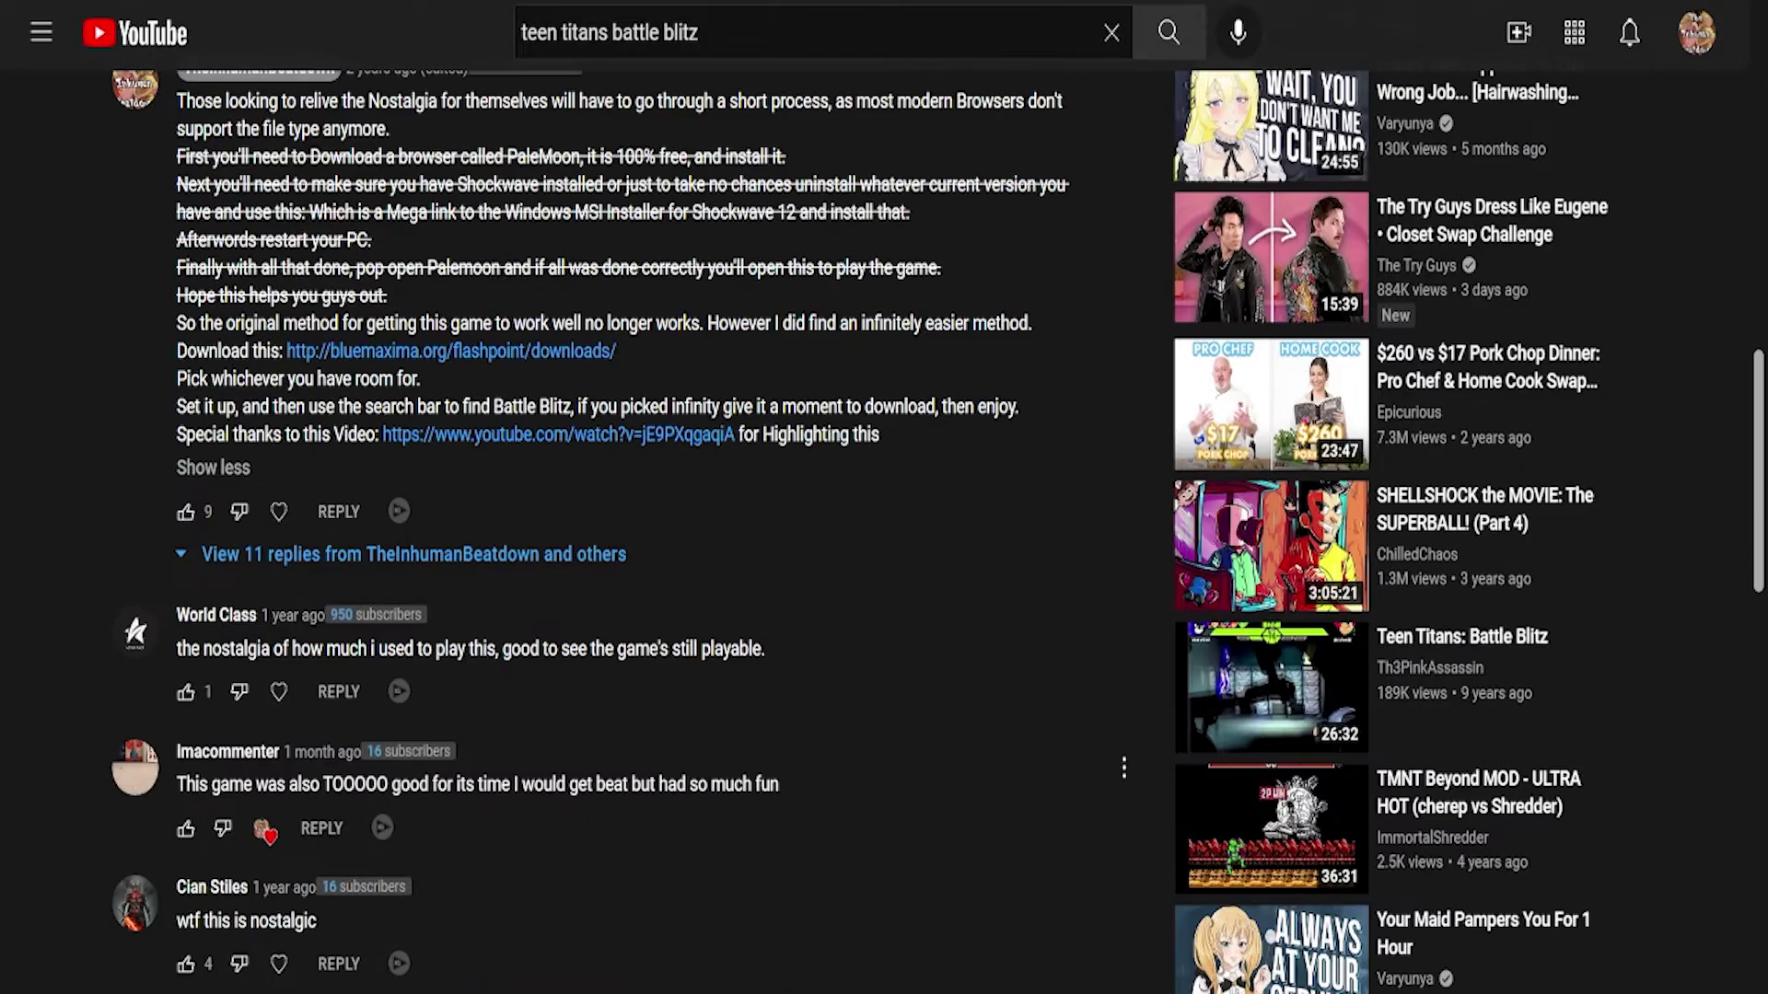
scroll(884, 515, up, 3)
click(412, 831)
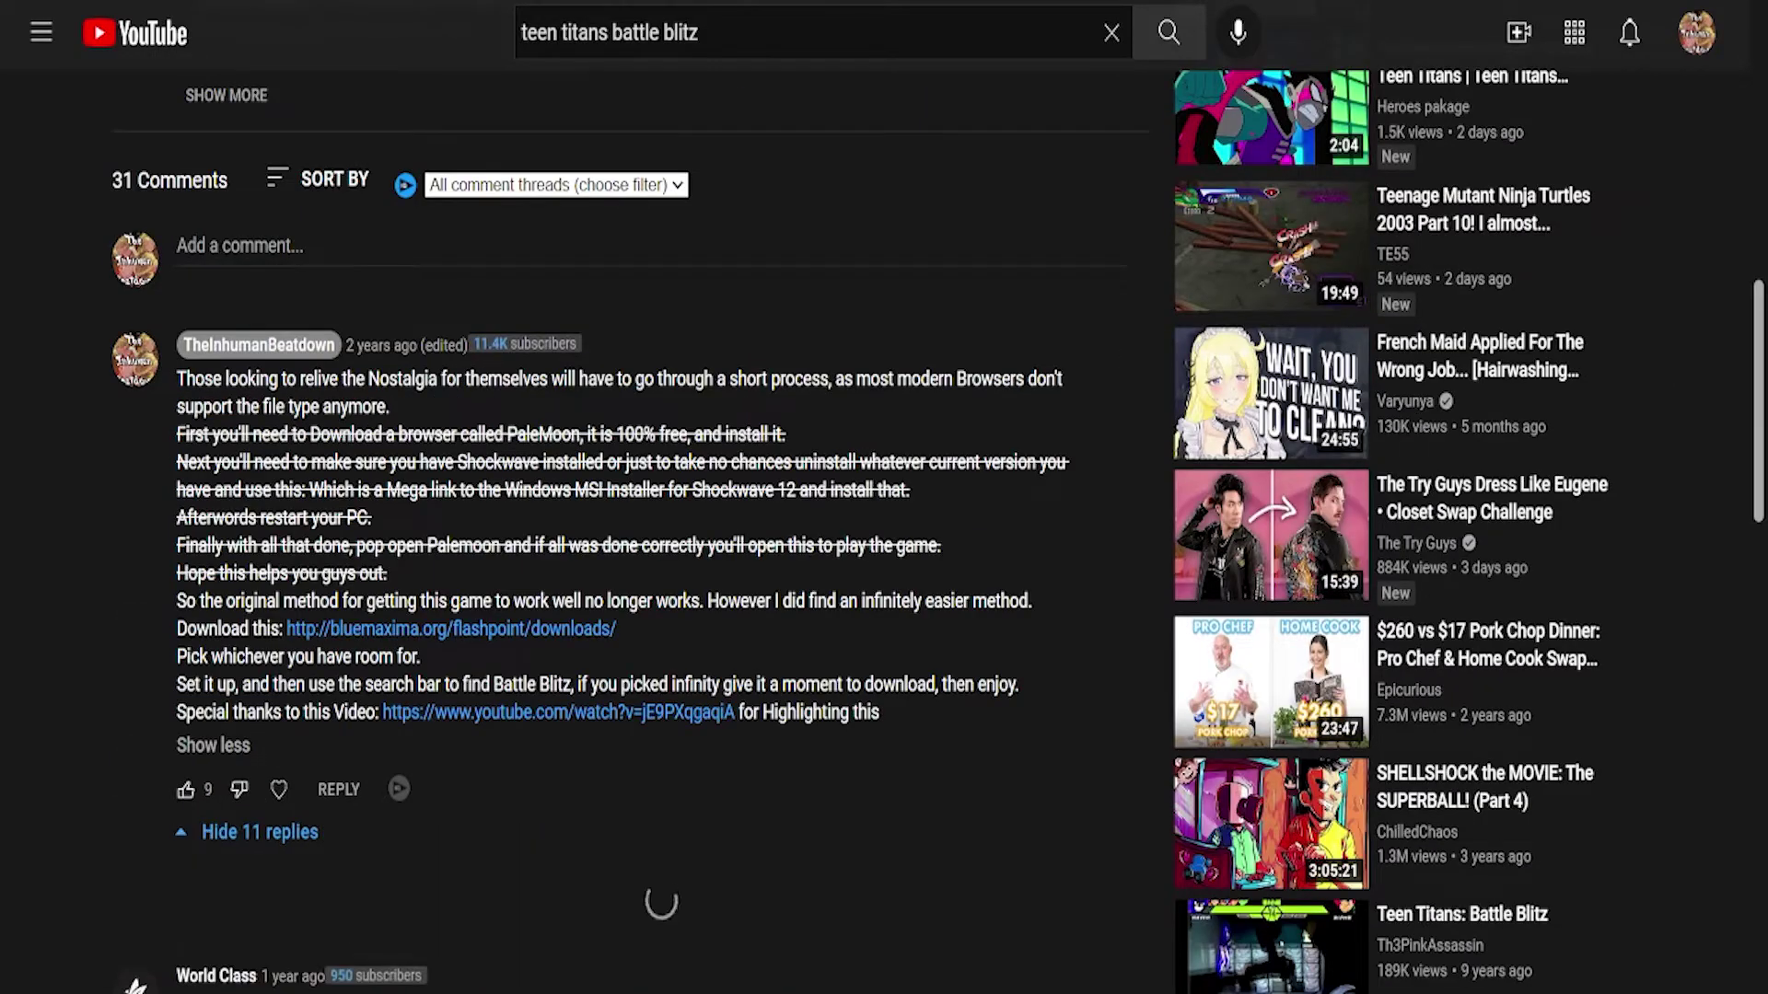
scroll(884, 516, down, 2)
scroll(884, 516, down, 8)
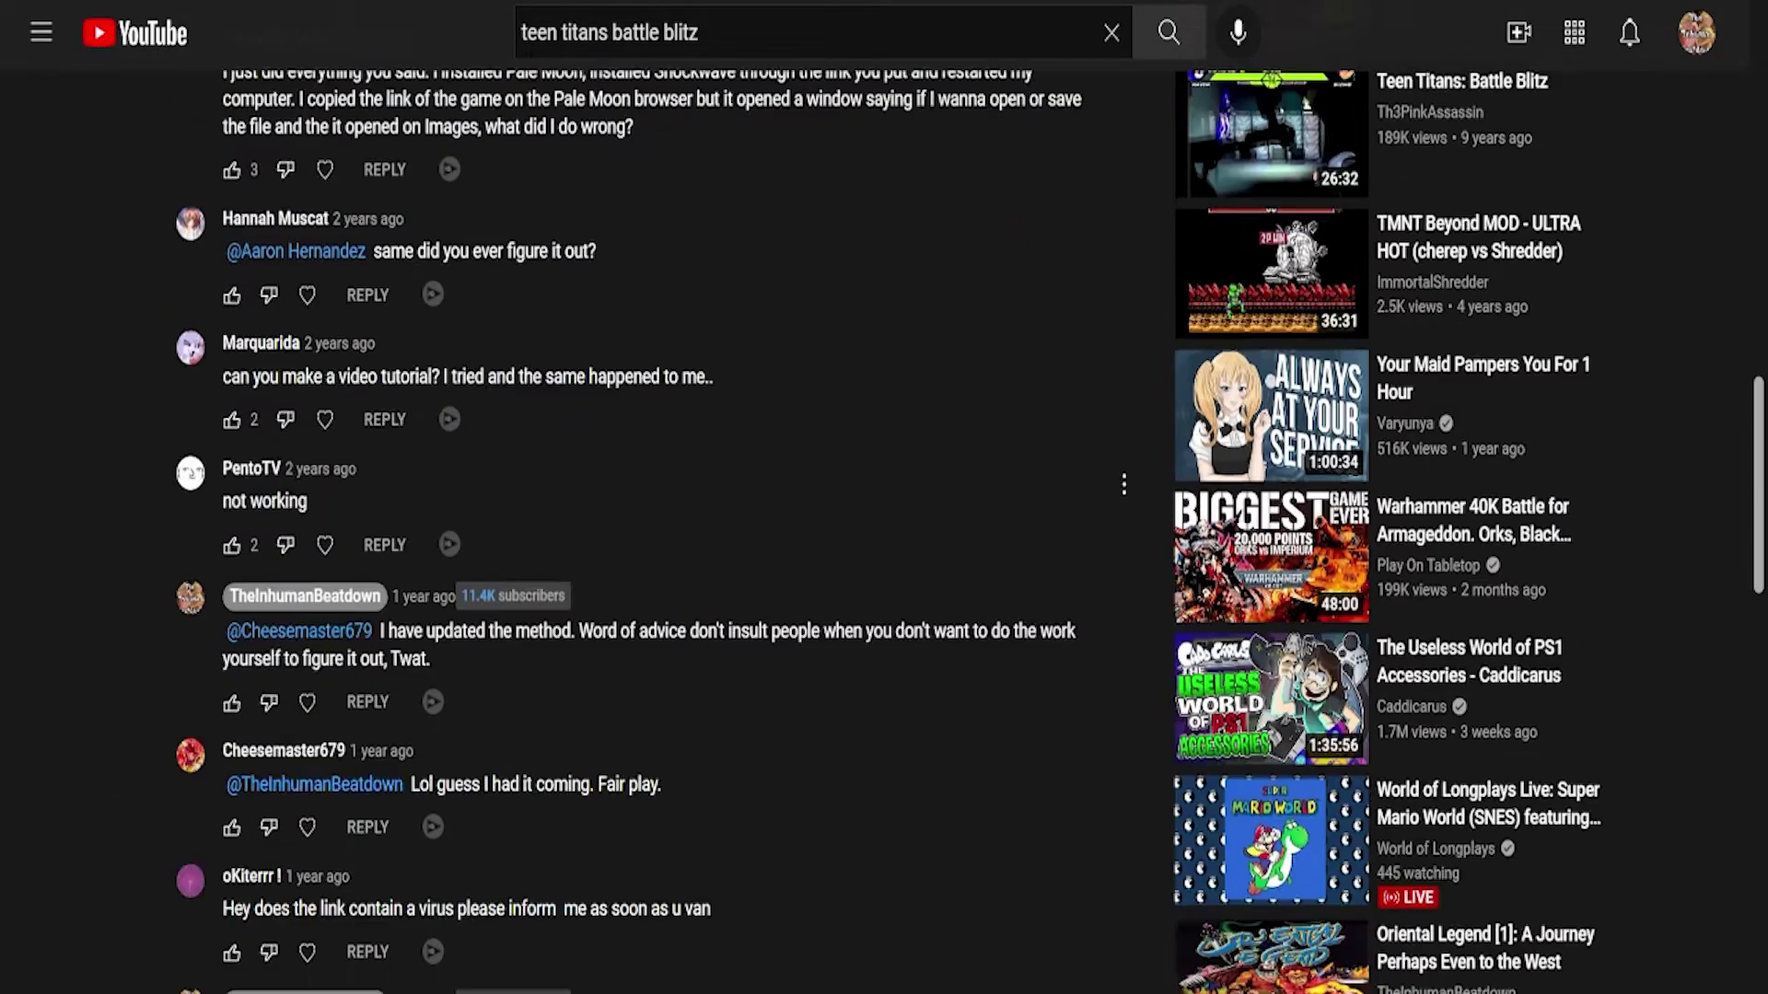
scroll(884, 515, down, 3)
scroll(884, 516, down, 6)
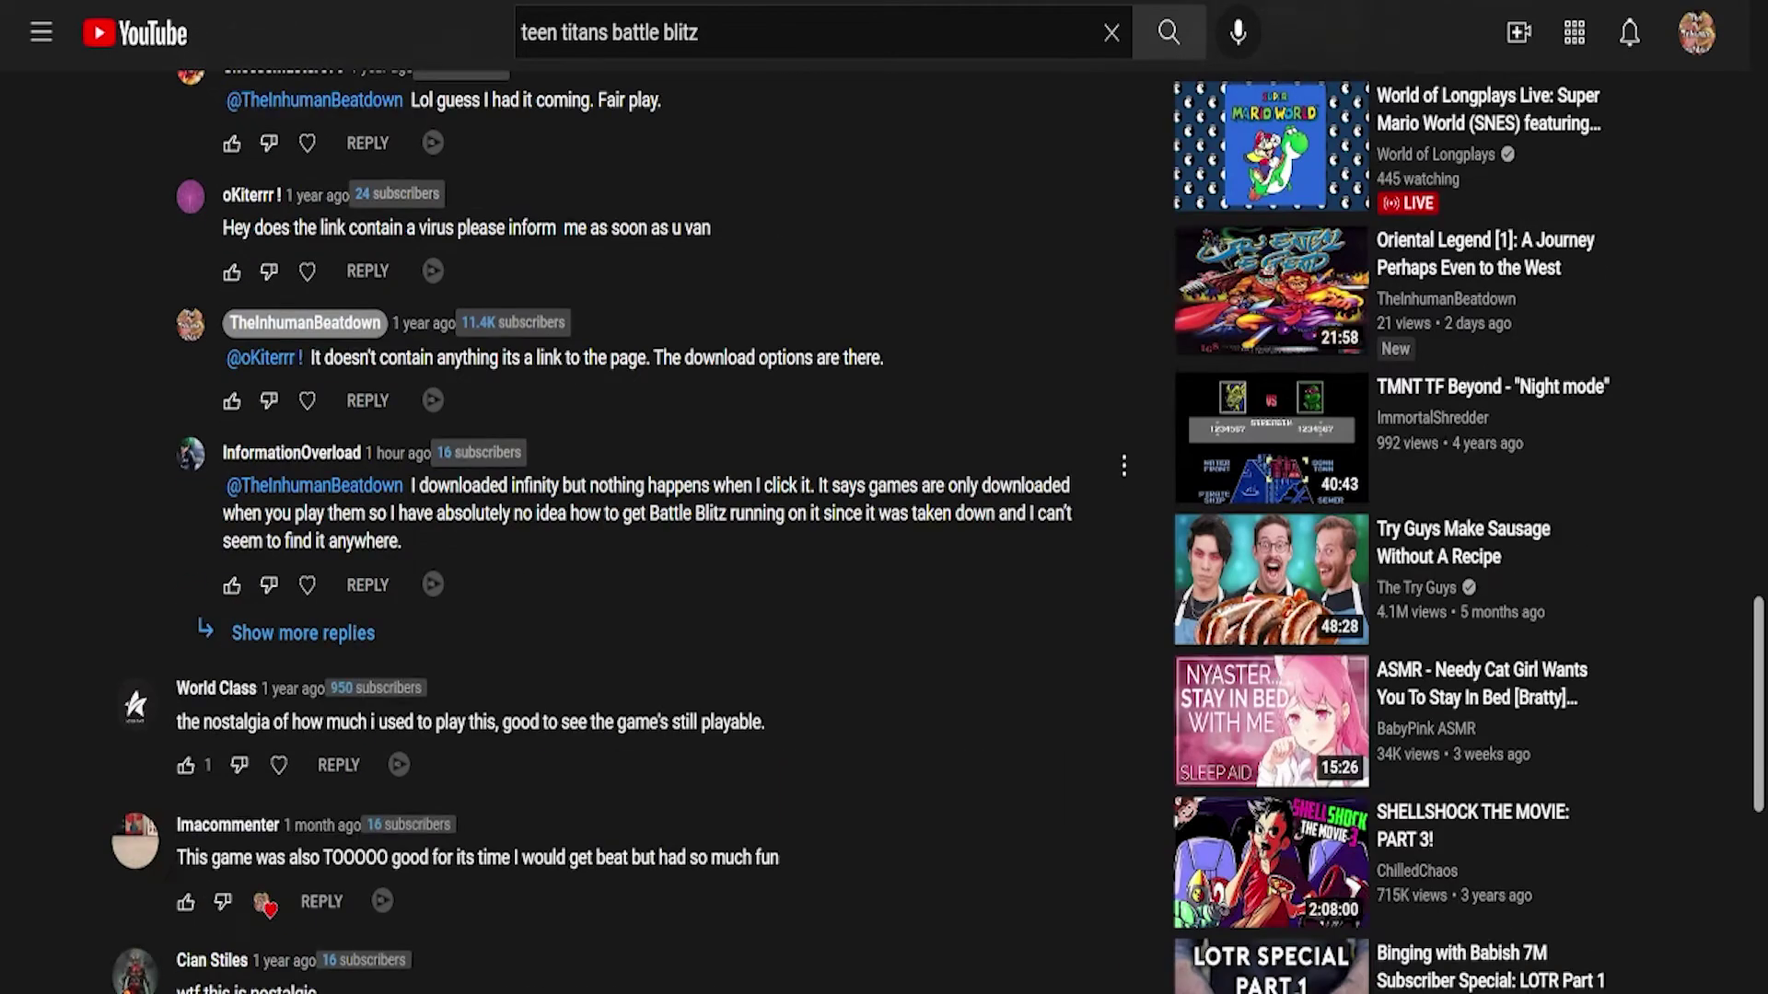
scroll(884, 516, up, 5)
scroll(429, 740, up, 5)
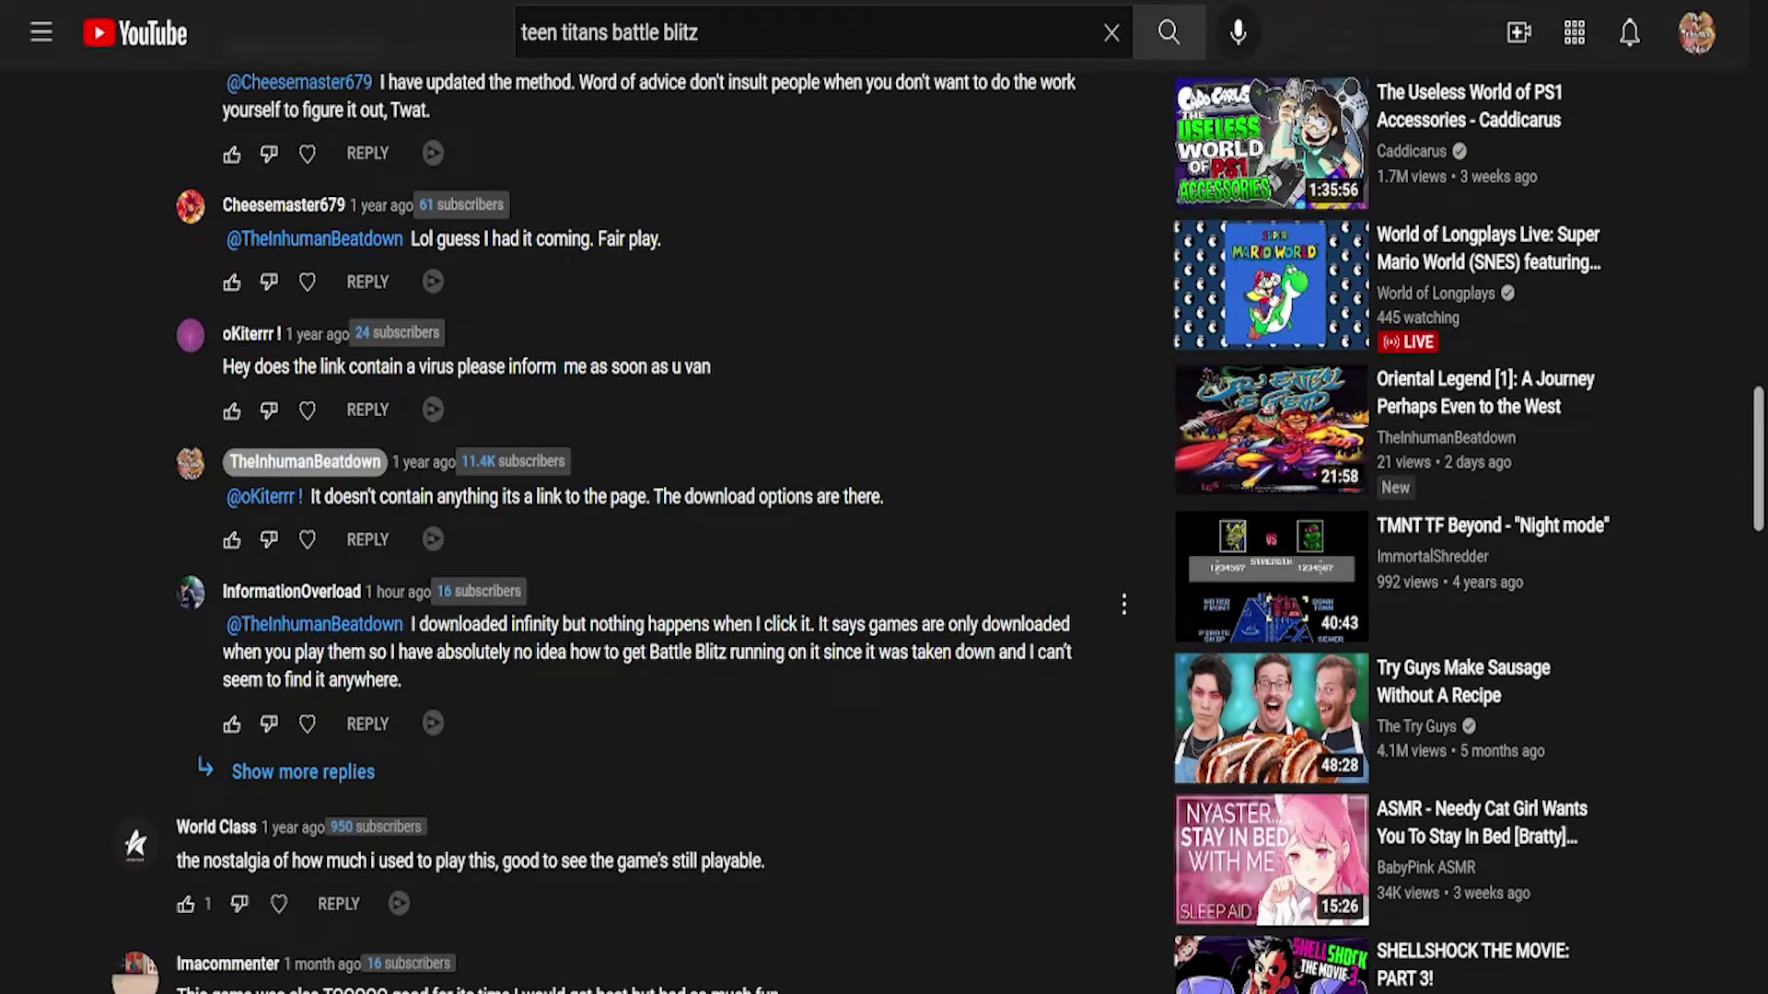
scroll(590, 516, up, 10)
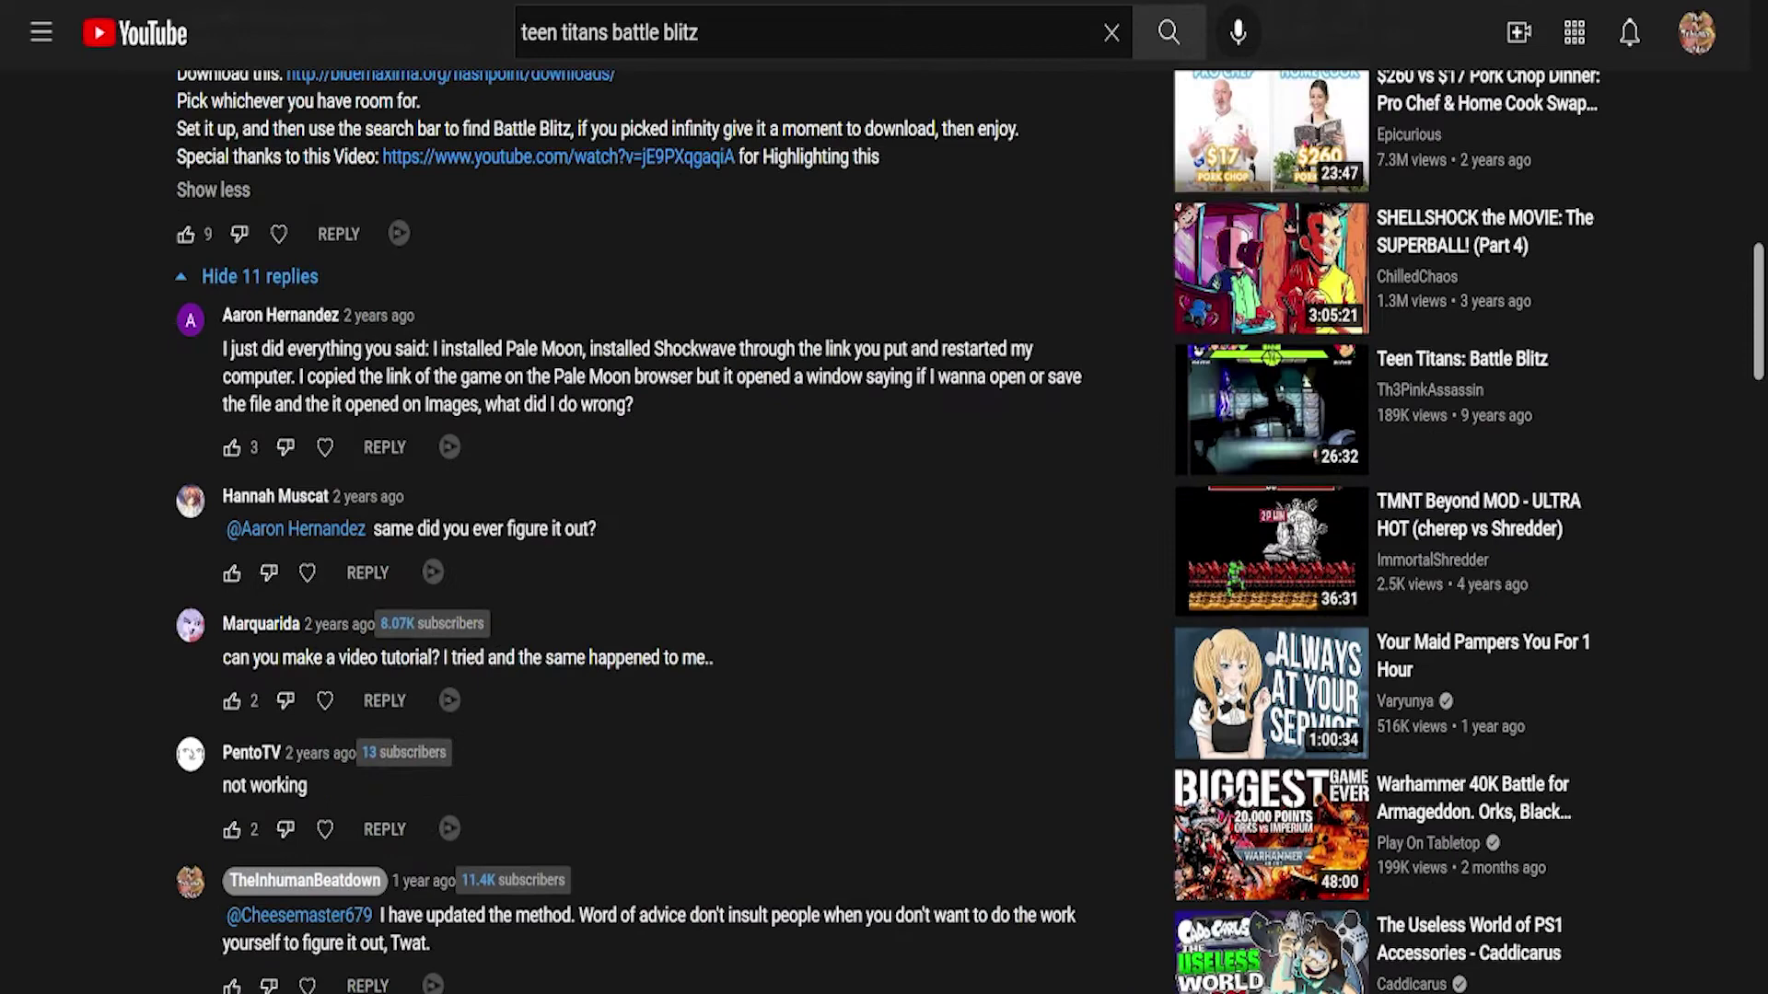
scroll(589, 516, up, 3)
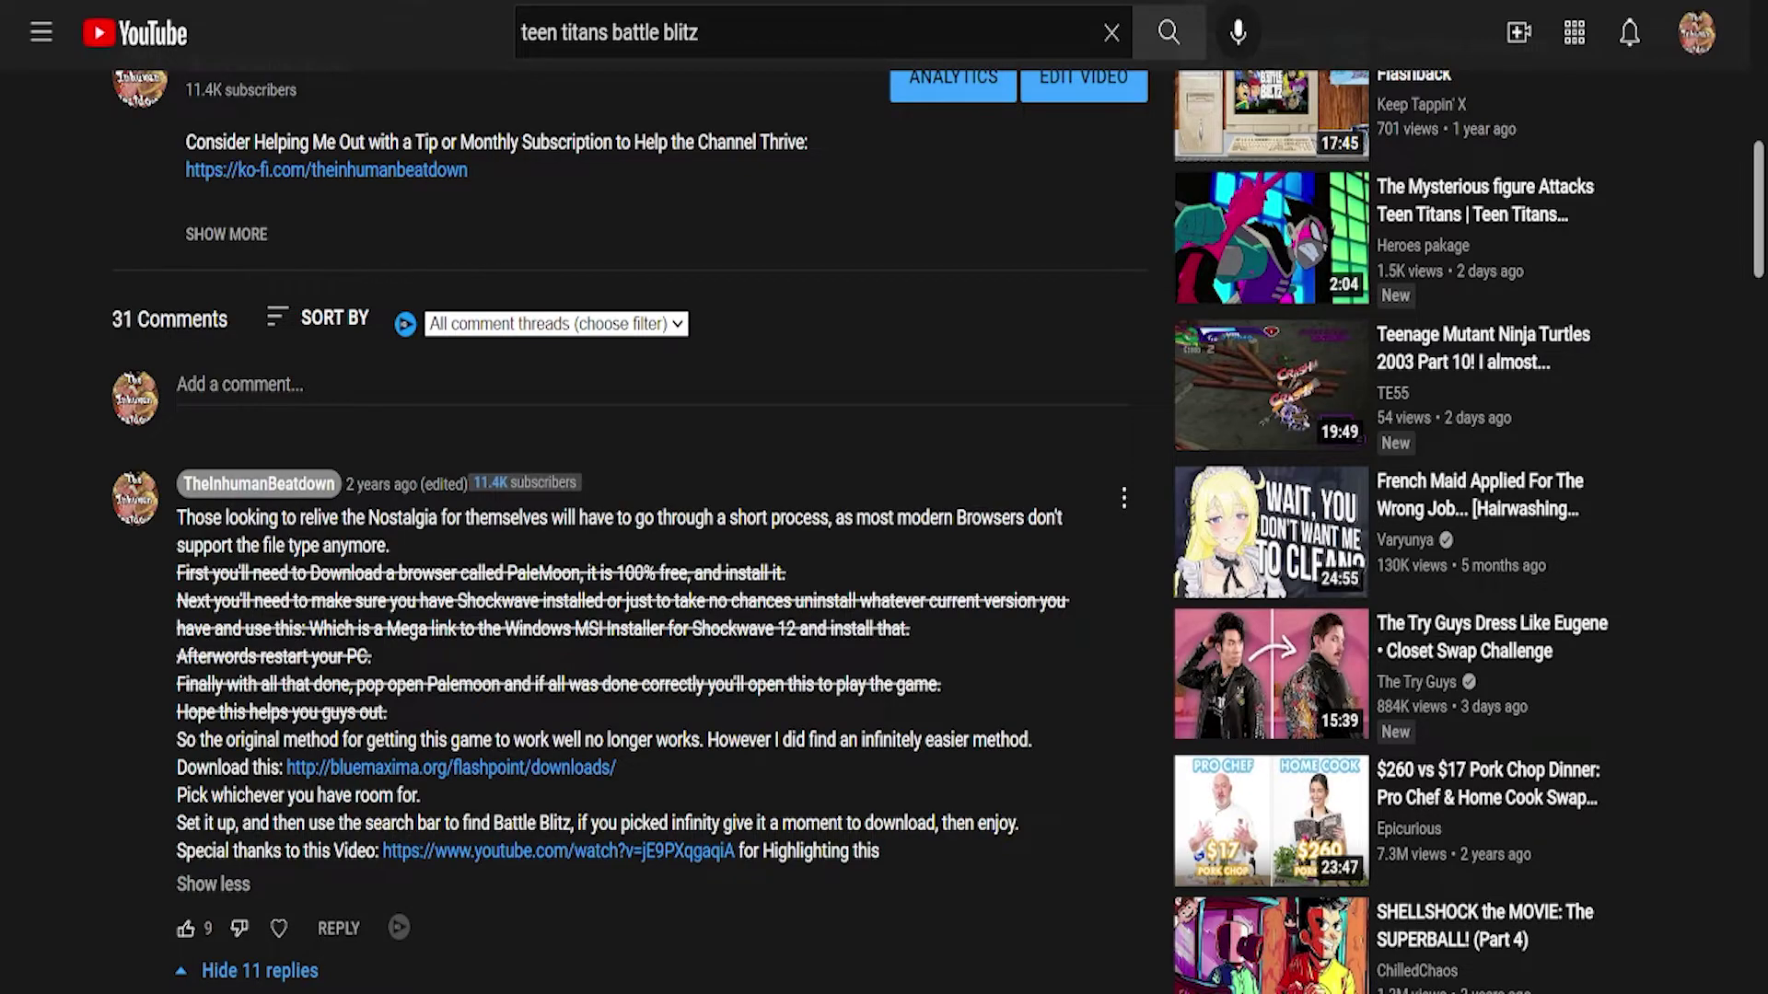
- Return to the instructions comment and open the Flashpoint downloads page at bluemaxima.org/flashpoint/downloads
scroll(590, 516, down, 12)
scroll(590, 516, up, 4)
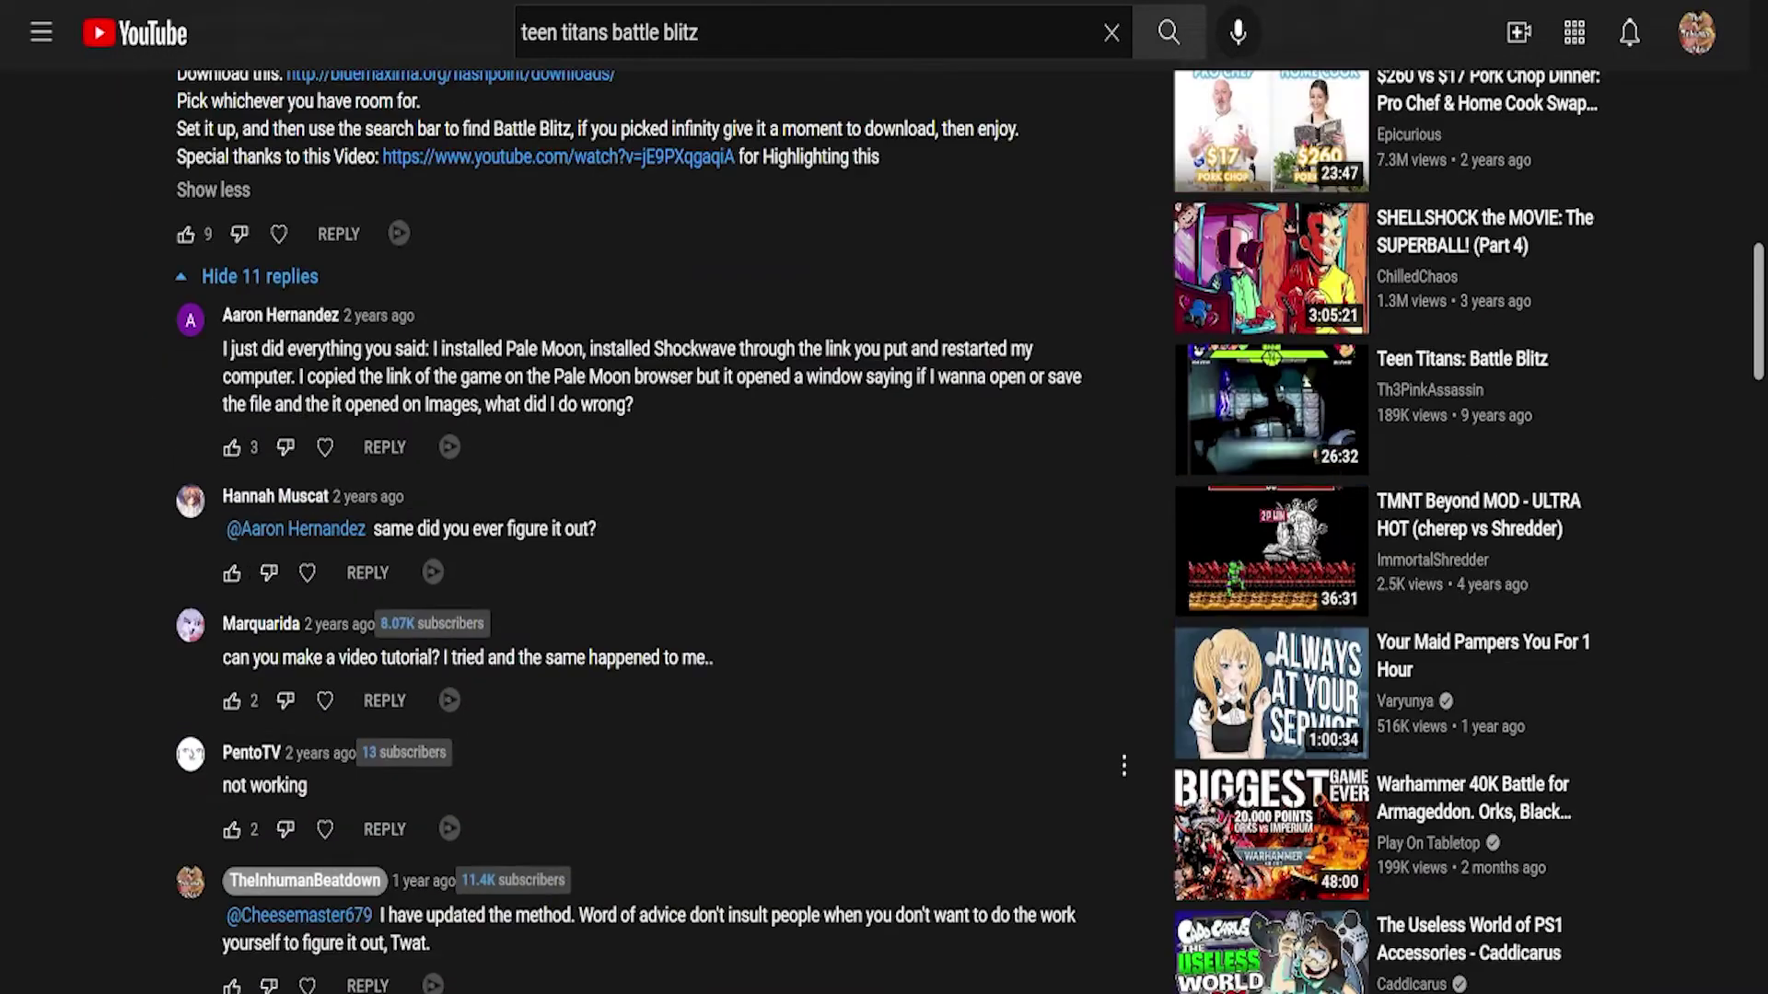
scroll(590, 516, up, 9)
scroll(590, 516, down, 2)
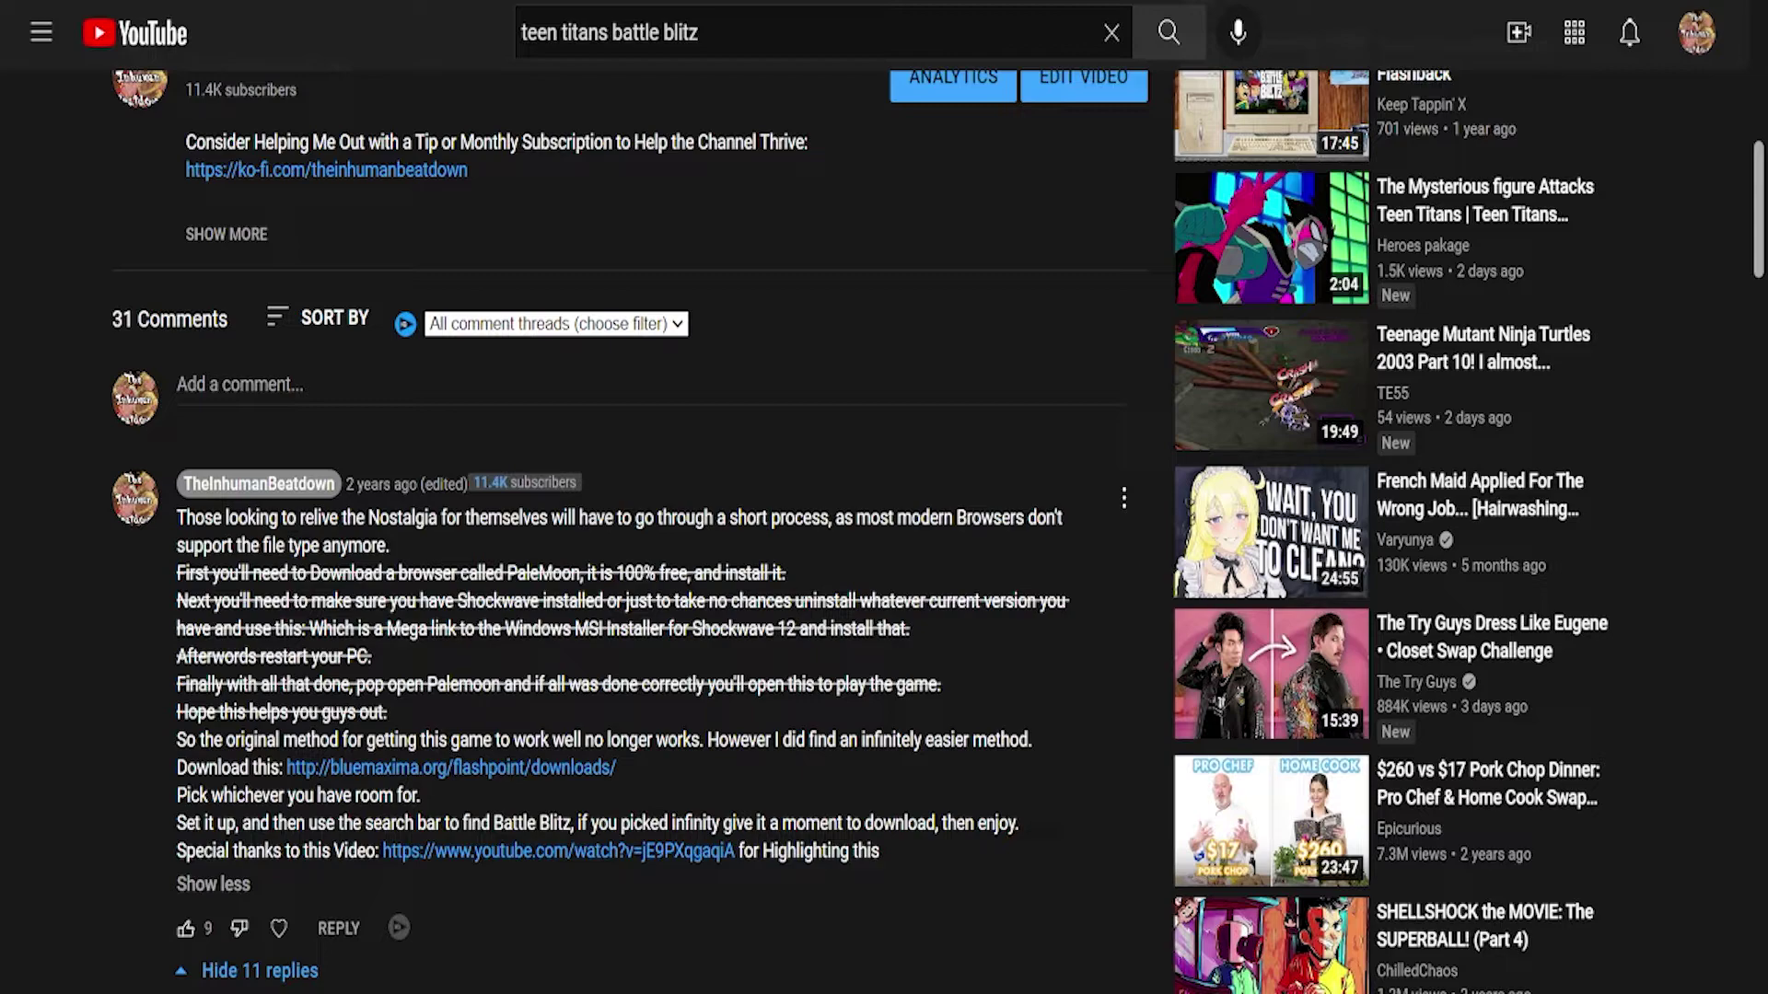
scroll(746, 81, up, 3)
scroll(884, 460, up, 7)
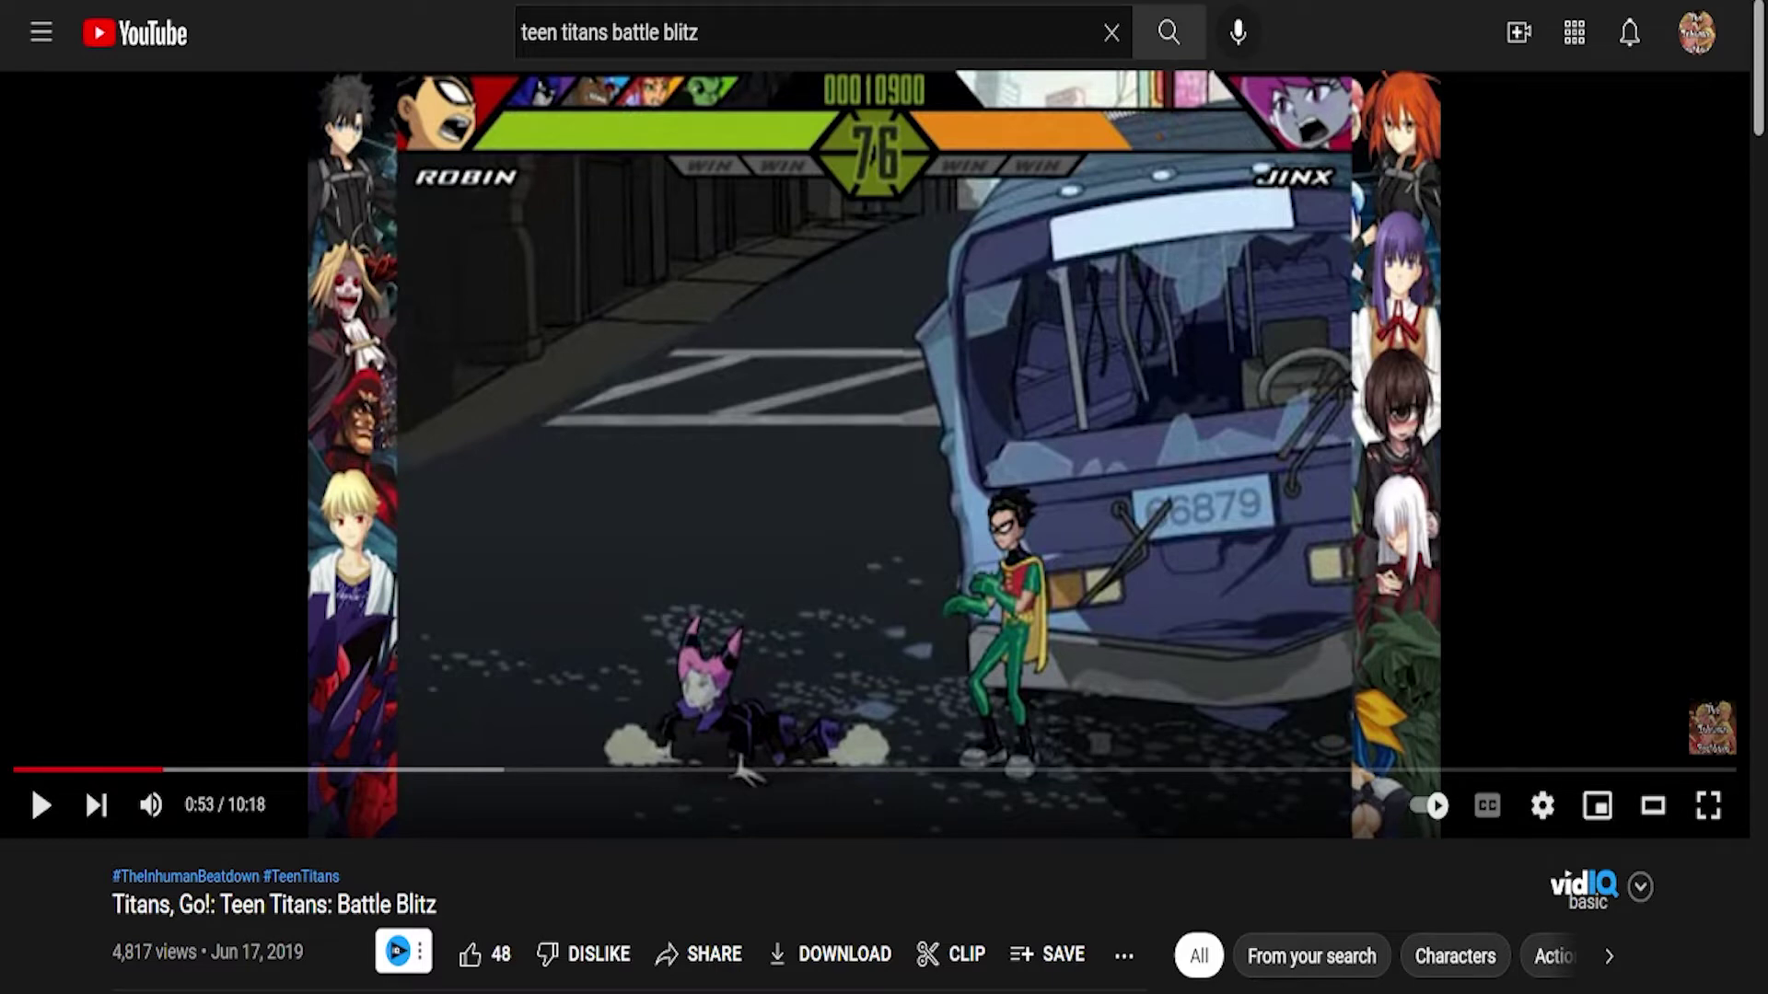
scroll(742, 769, down, 15)
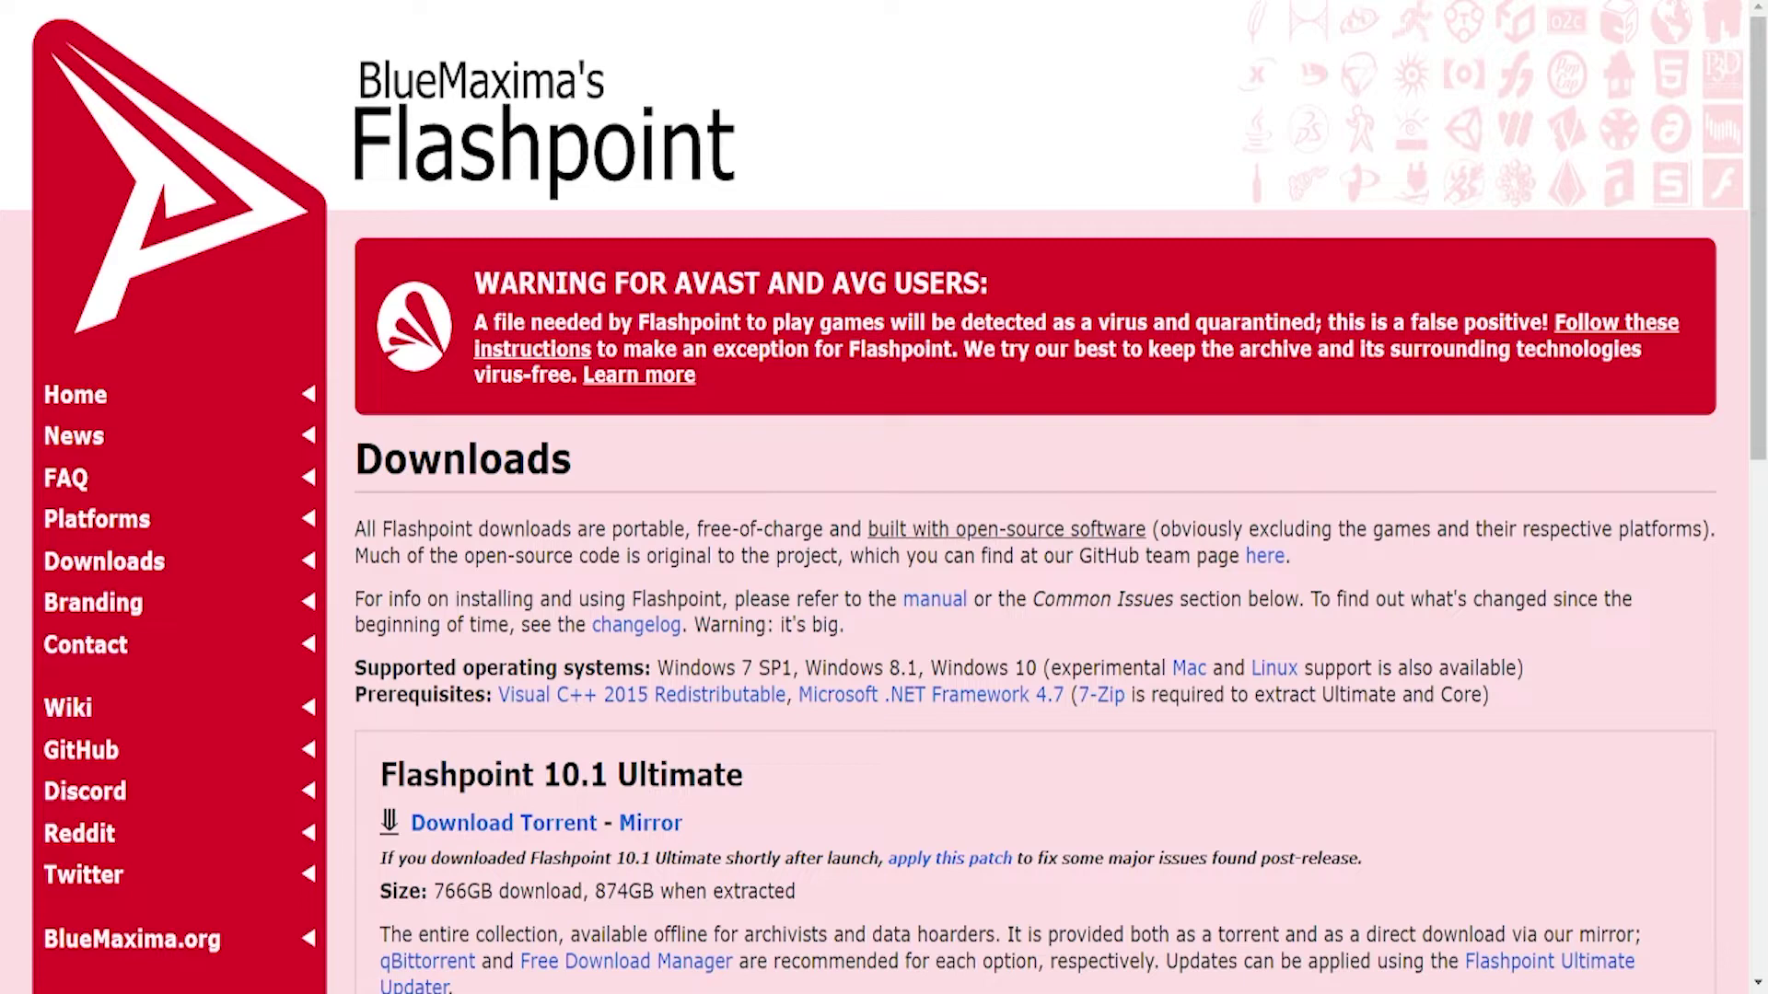
- Compare the download and extracted sizes of Flashpoint 10.1 Ultimate and Flashpoint 10.1 Infinity
scroll(1036, 498, down, 6)
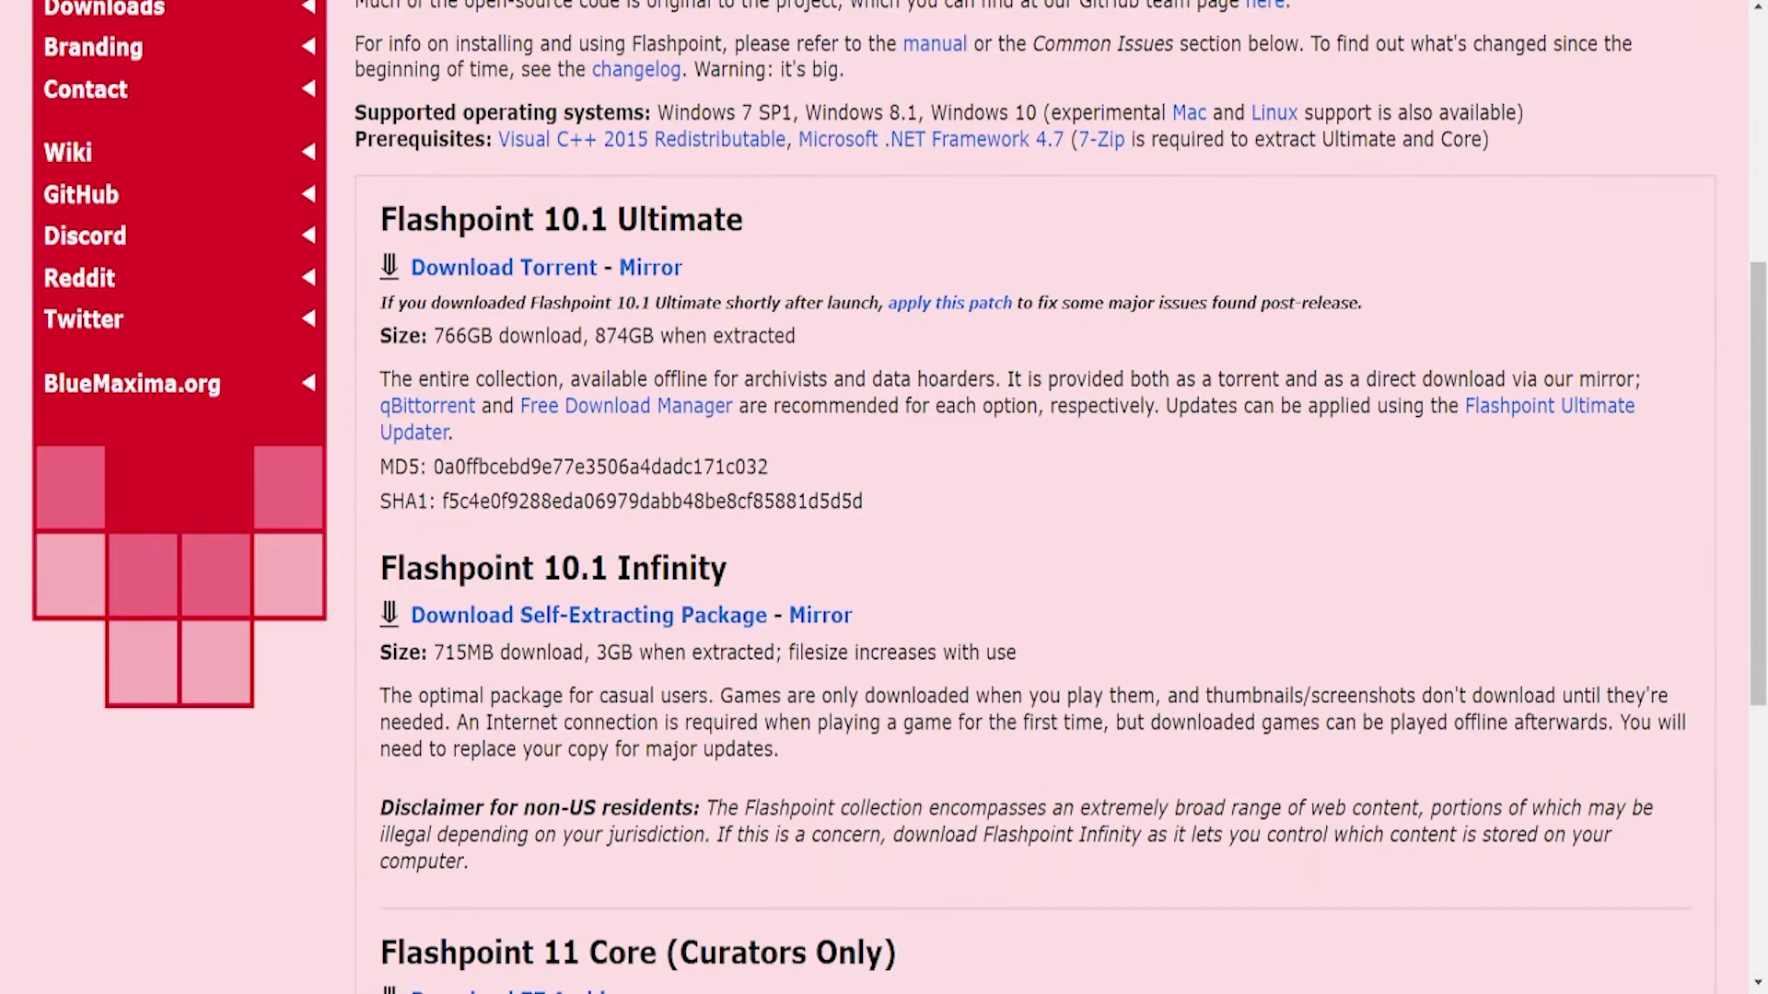
drag(395, 219, 743, 219)
click(743, 219)
drag(381, 568, 728, 568)
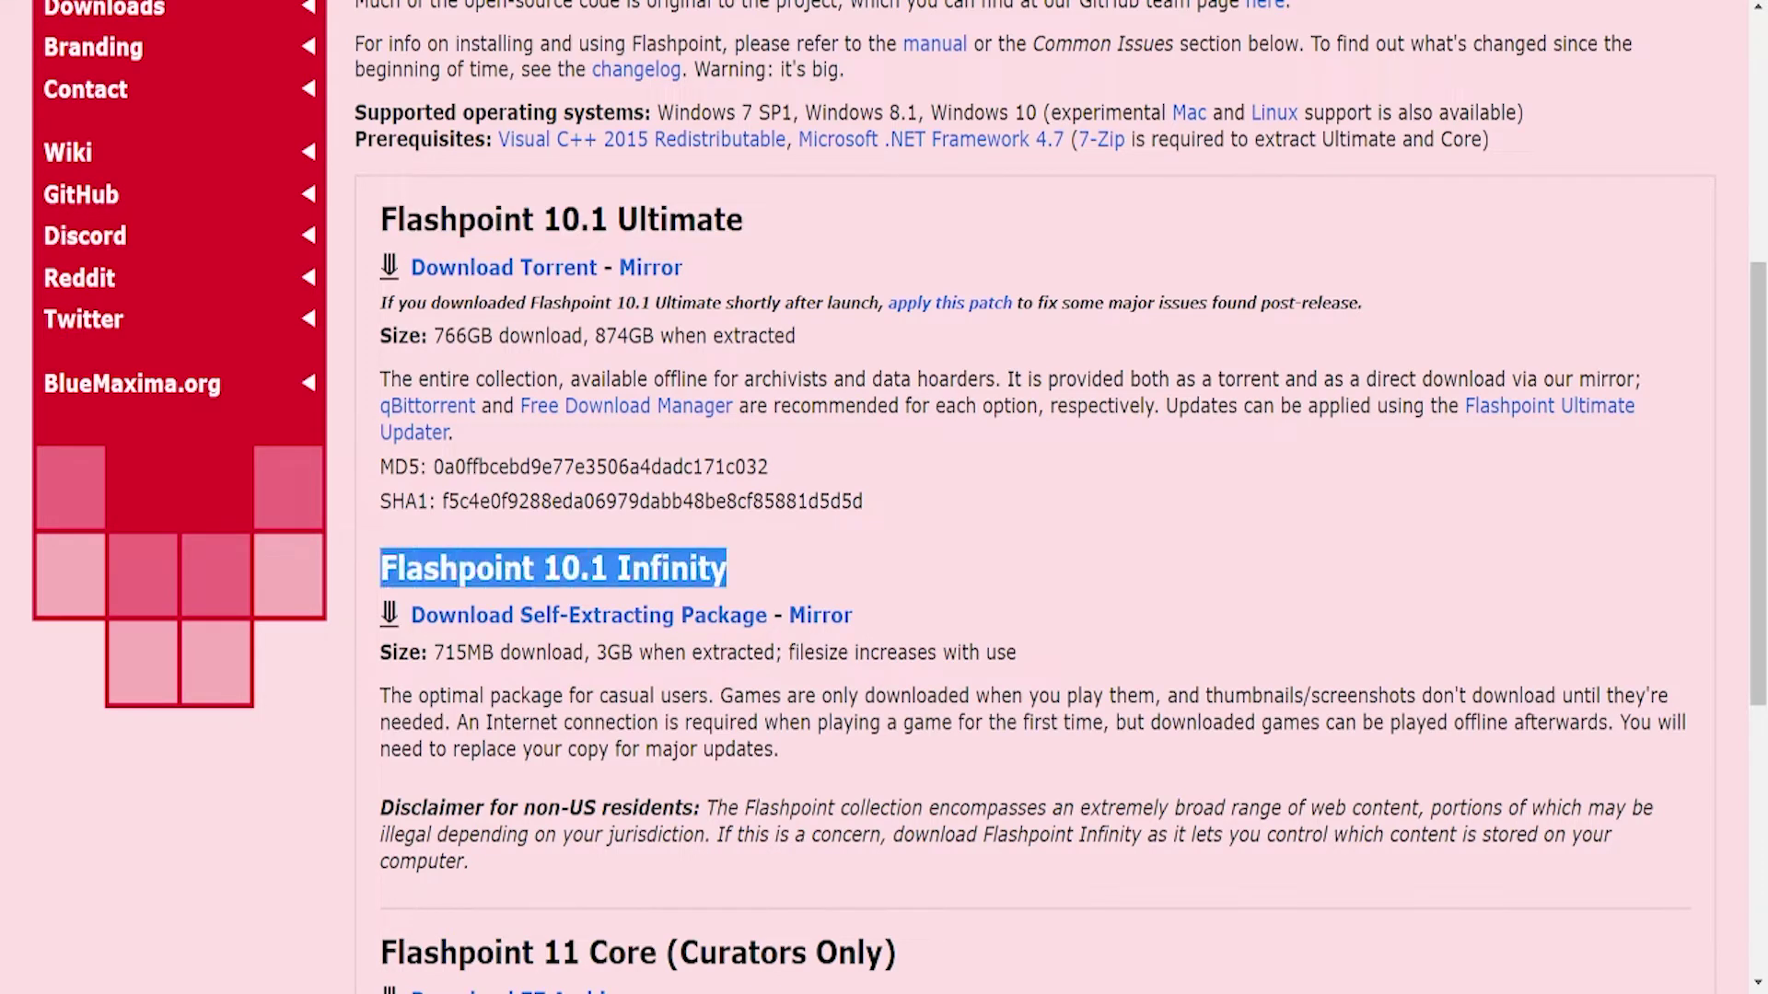
click(727, 568)
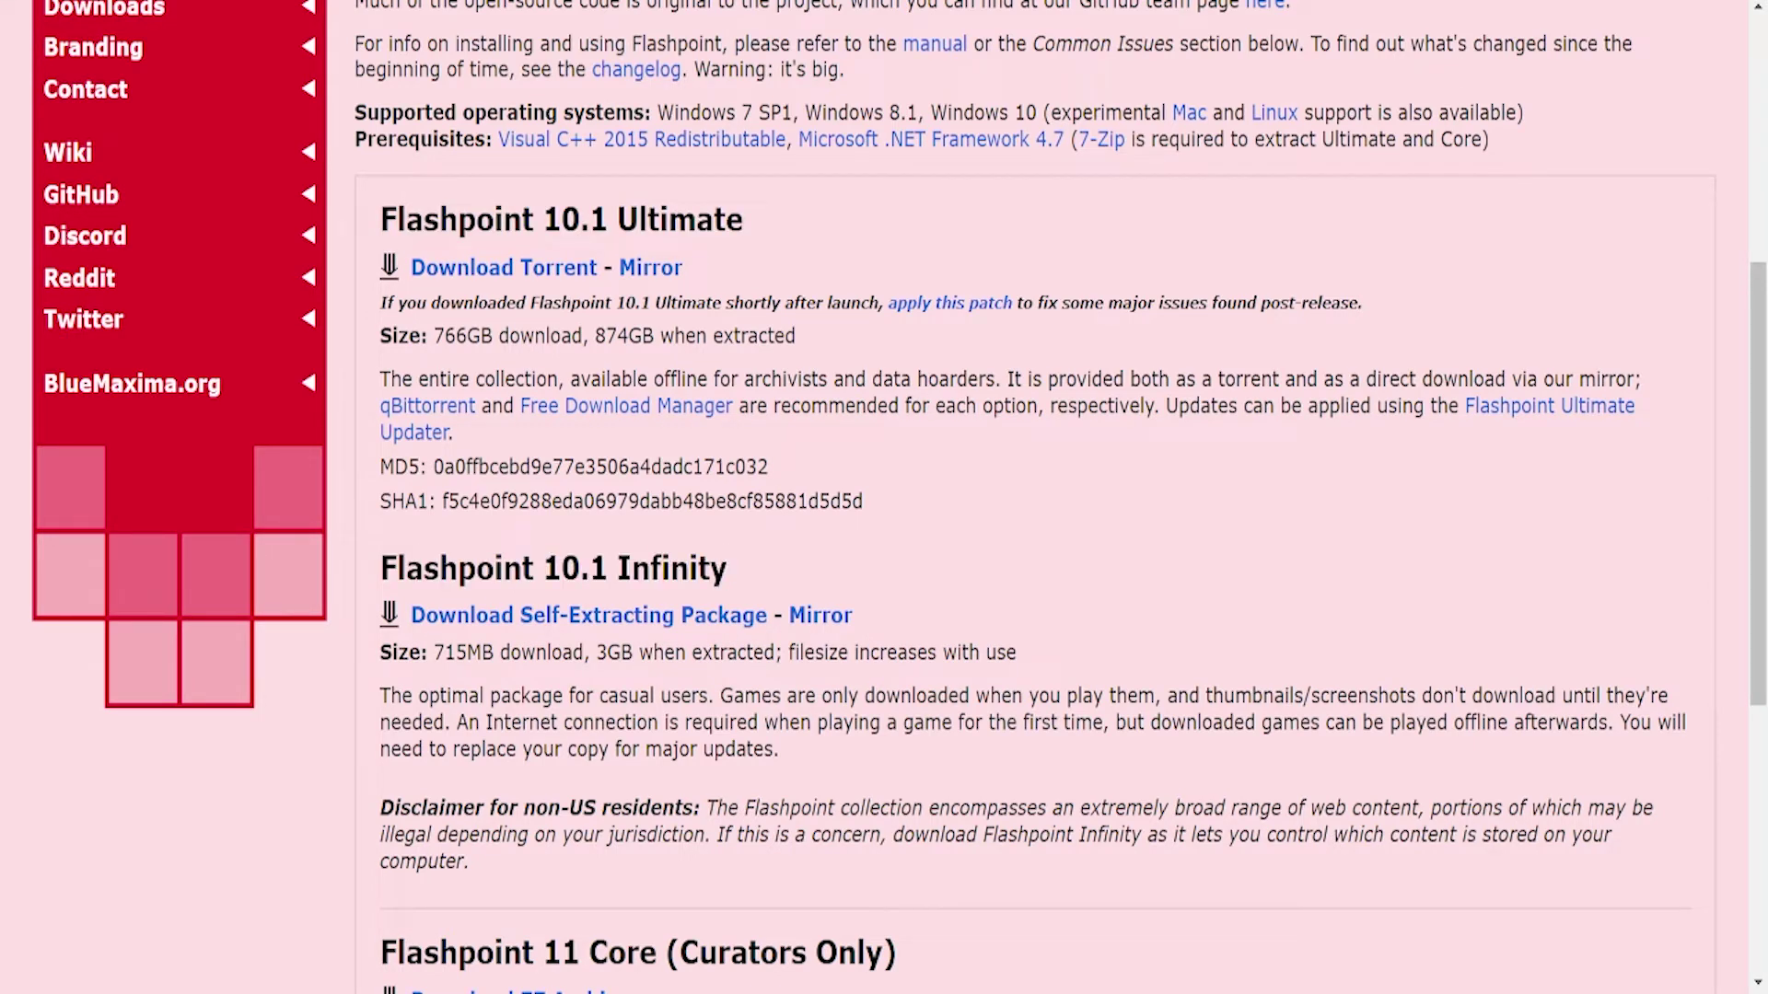
drag(380, 652, 1016, 652)
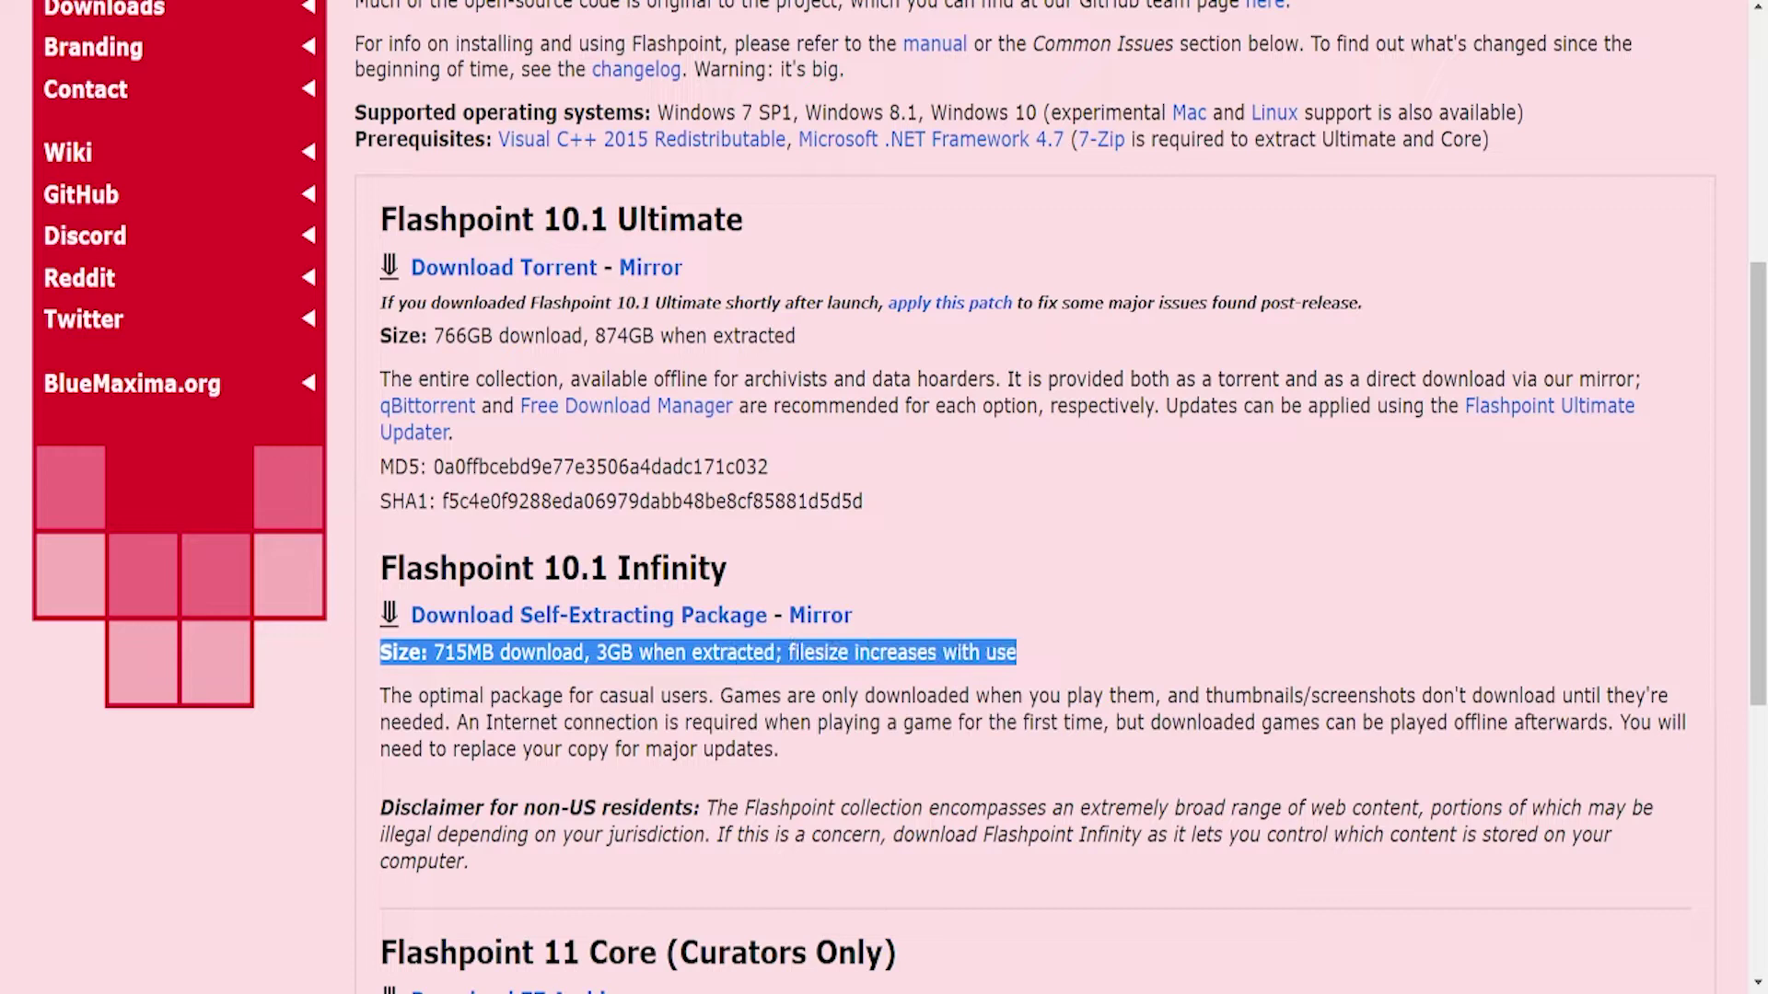
drag(380, 695, 1016, 652)
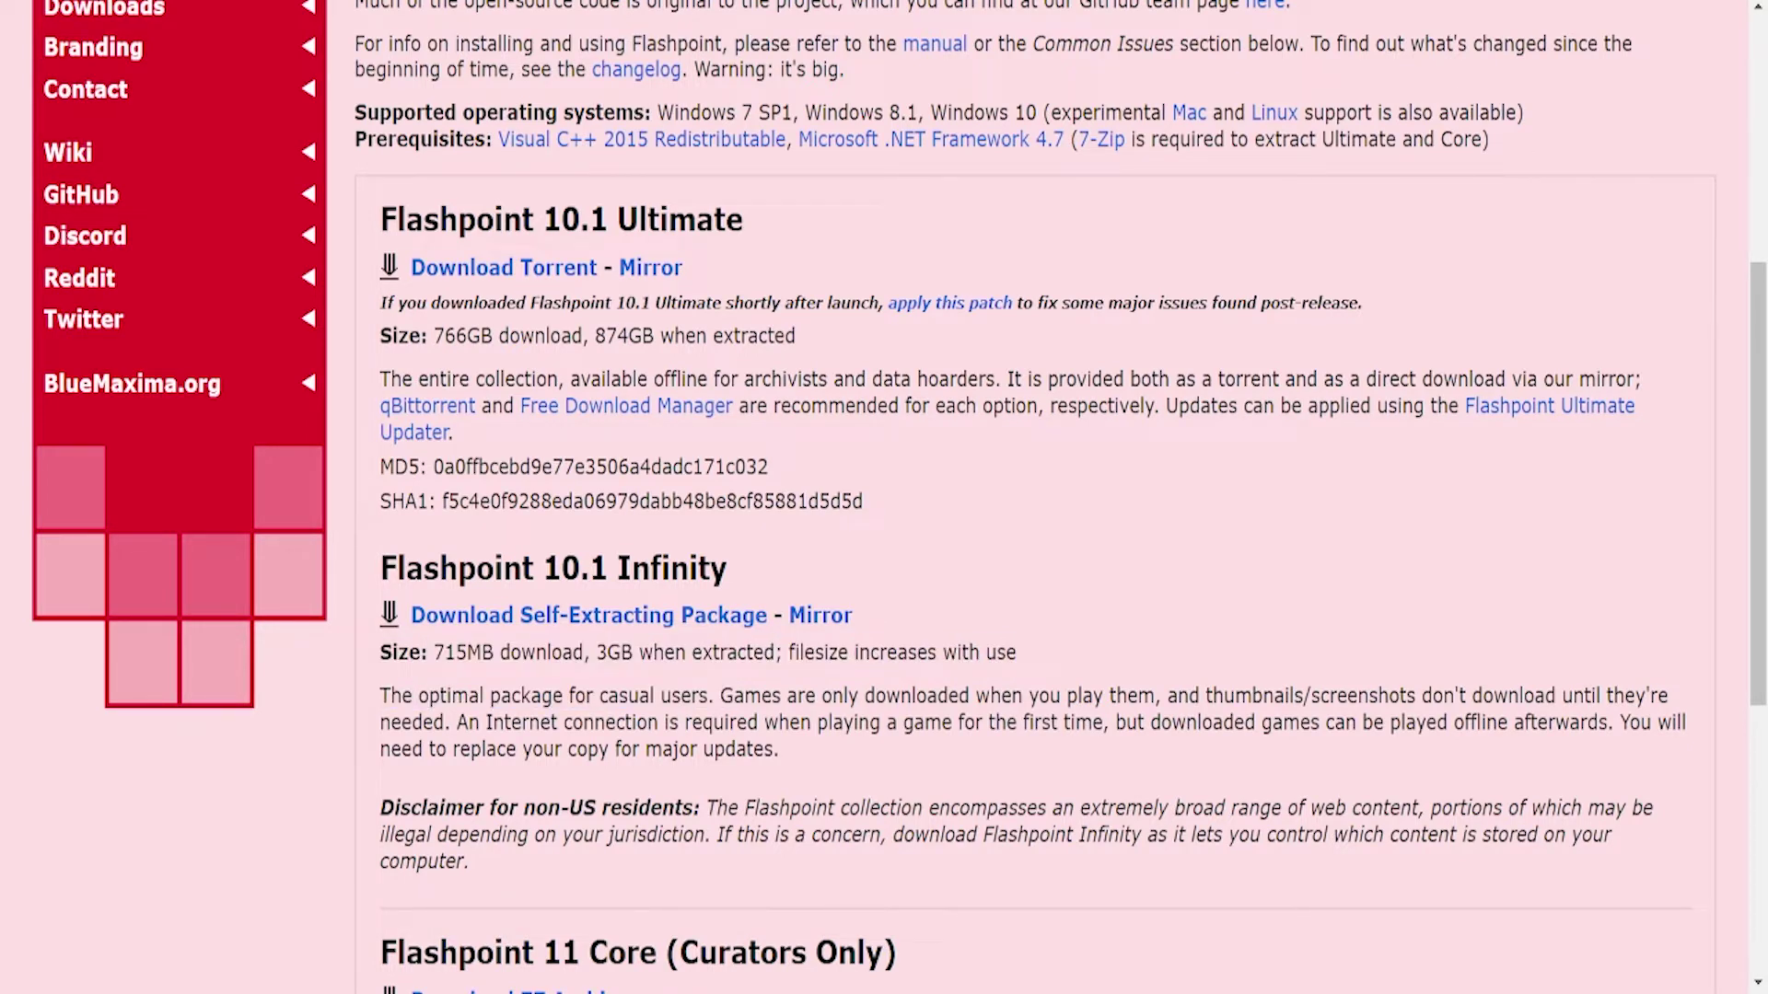
drag(380, 335, 795, 336)
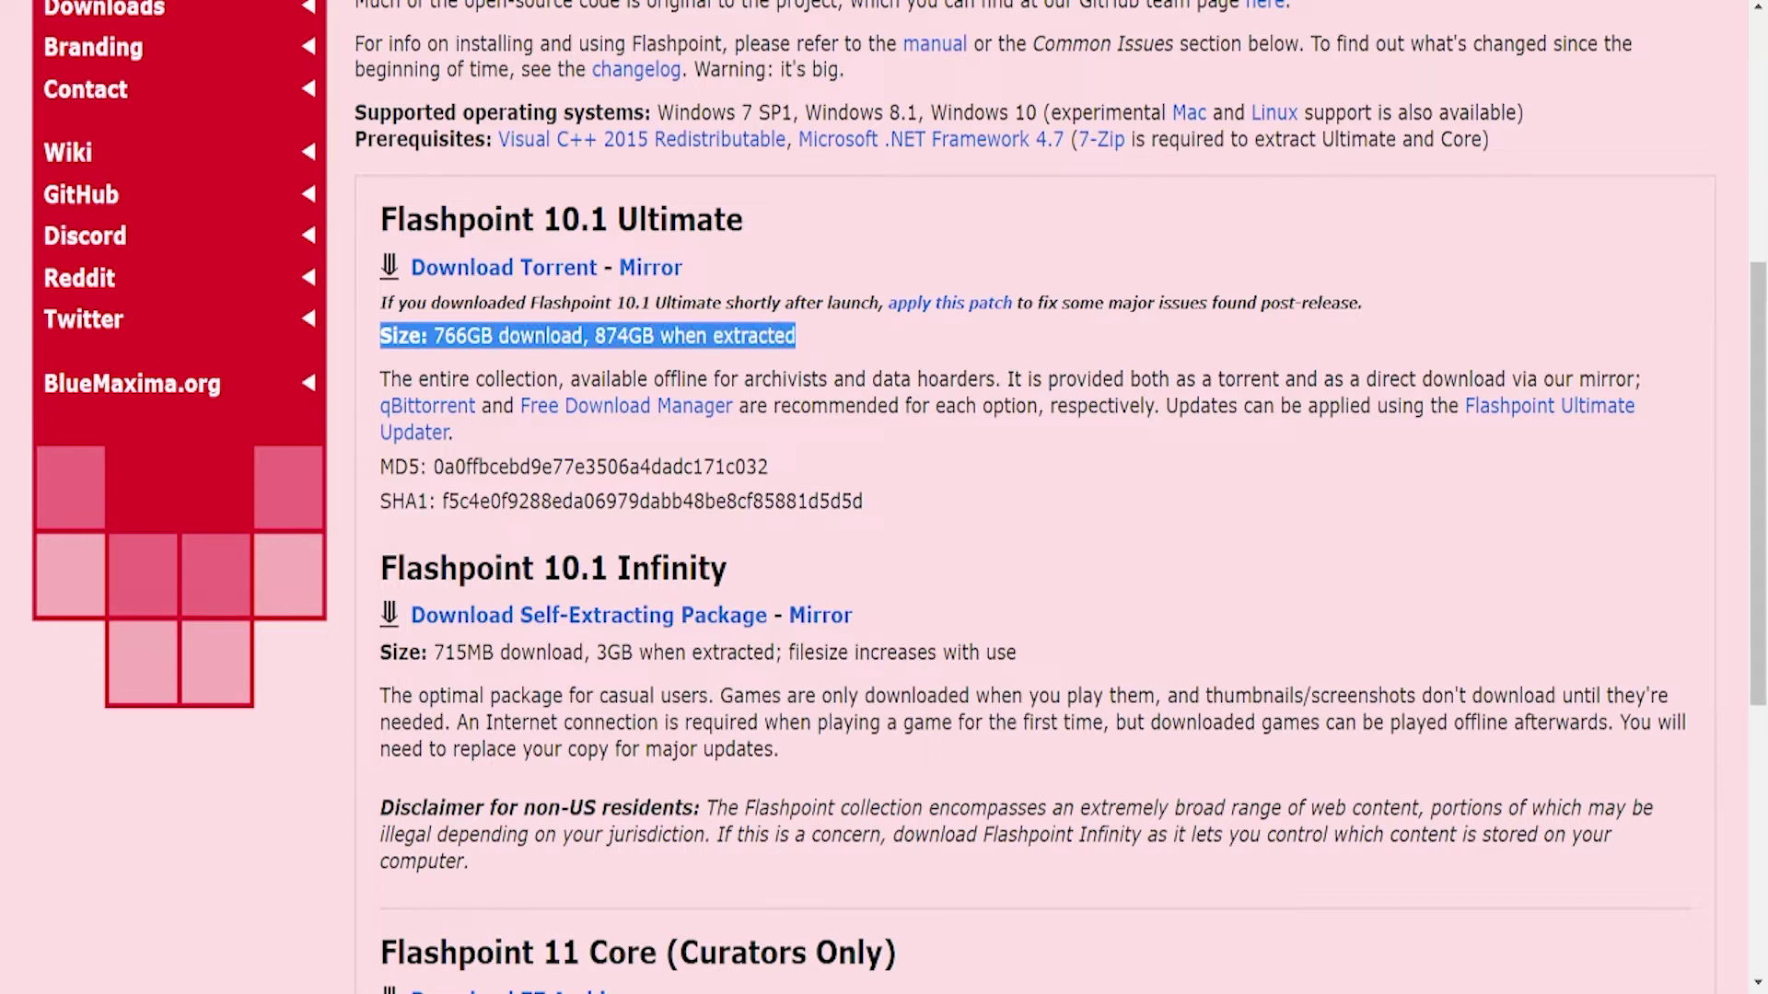
click(796, 336)
mouse_move(380, 378)
mouse_down()
mouse_move(757, 379)
mouse_move(866, 406)
mouse_move(854, 378)
mouse_move(826, 379)
mouse_move(1641, 378)
mouse_move(380, 379)
mouse_up()
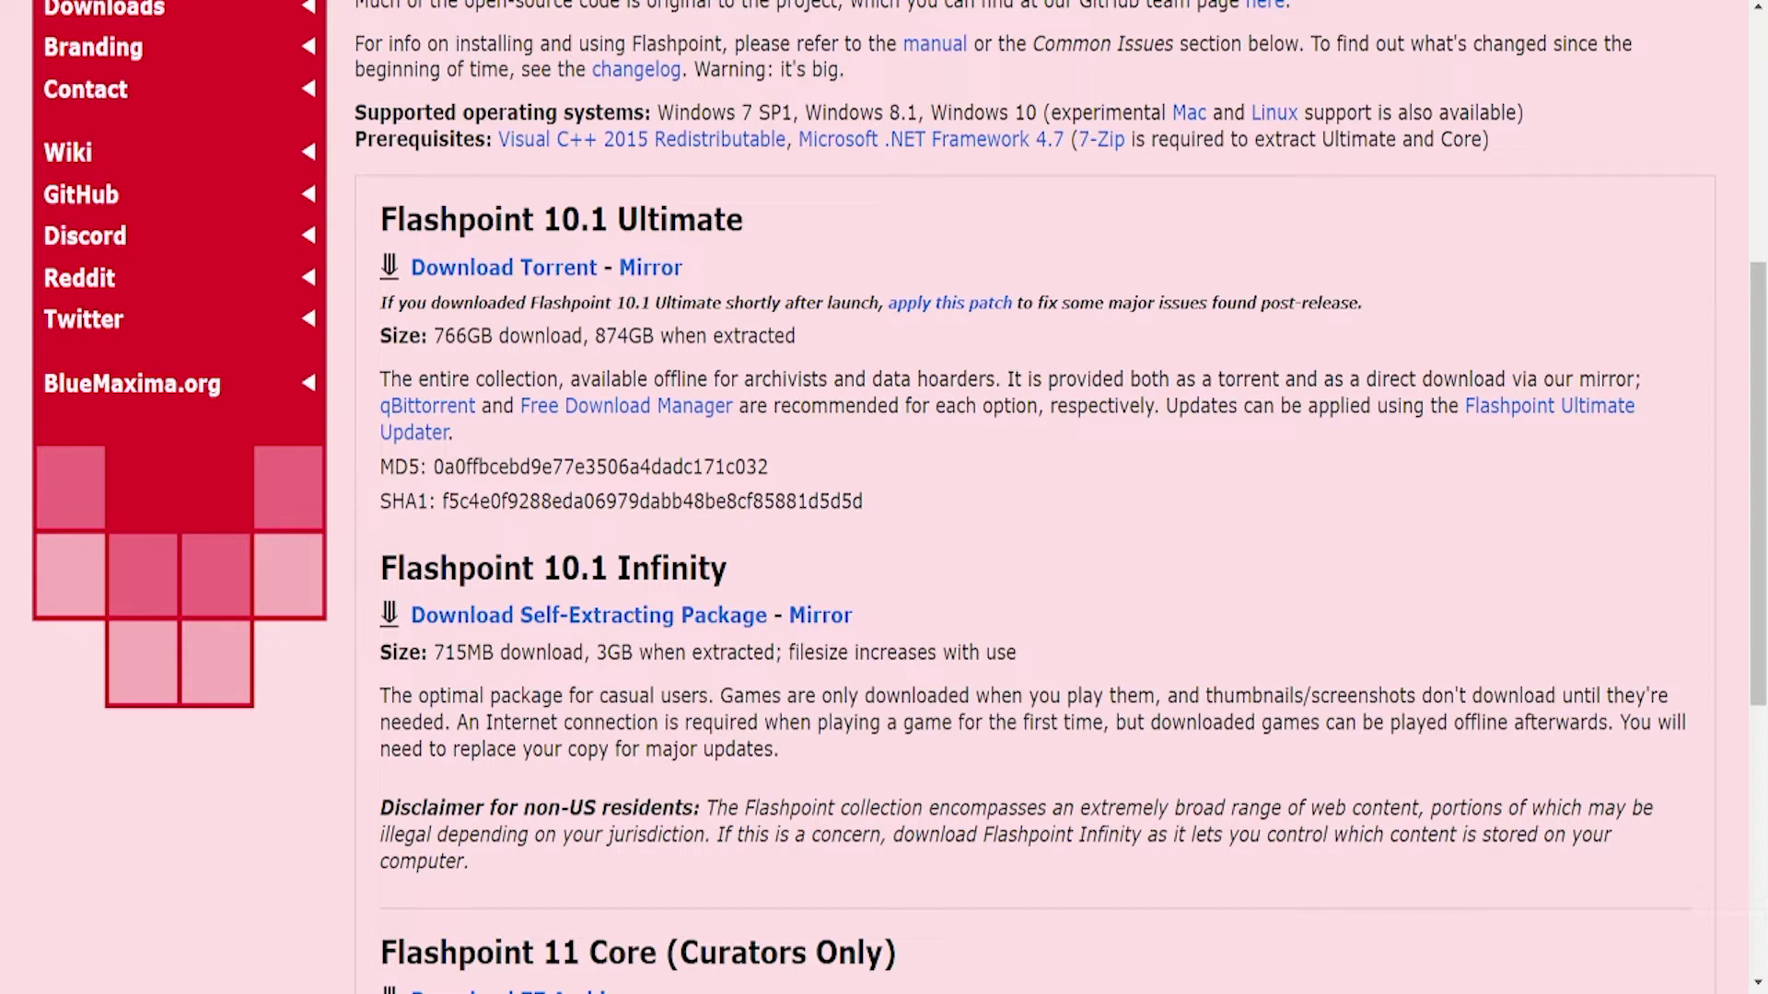
- Download the self-extracting package of Flashpoint 10.1 Infinity
drag(726, 568, 458, 568)
click(459, 568)
click(661, 615)
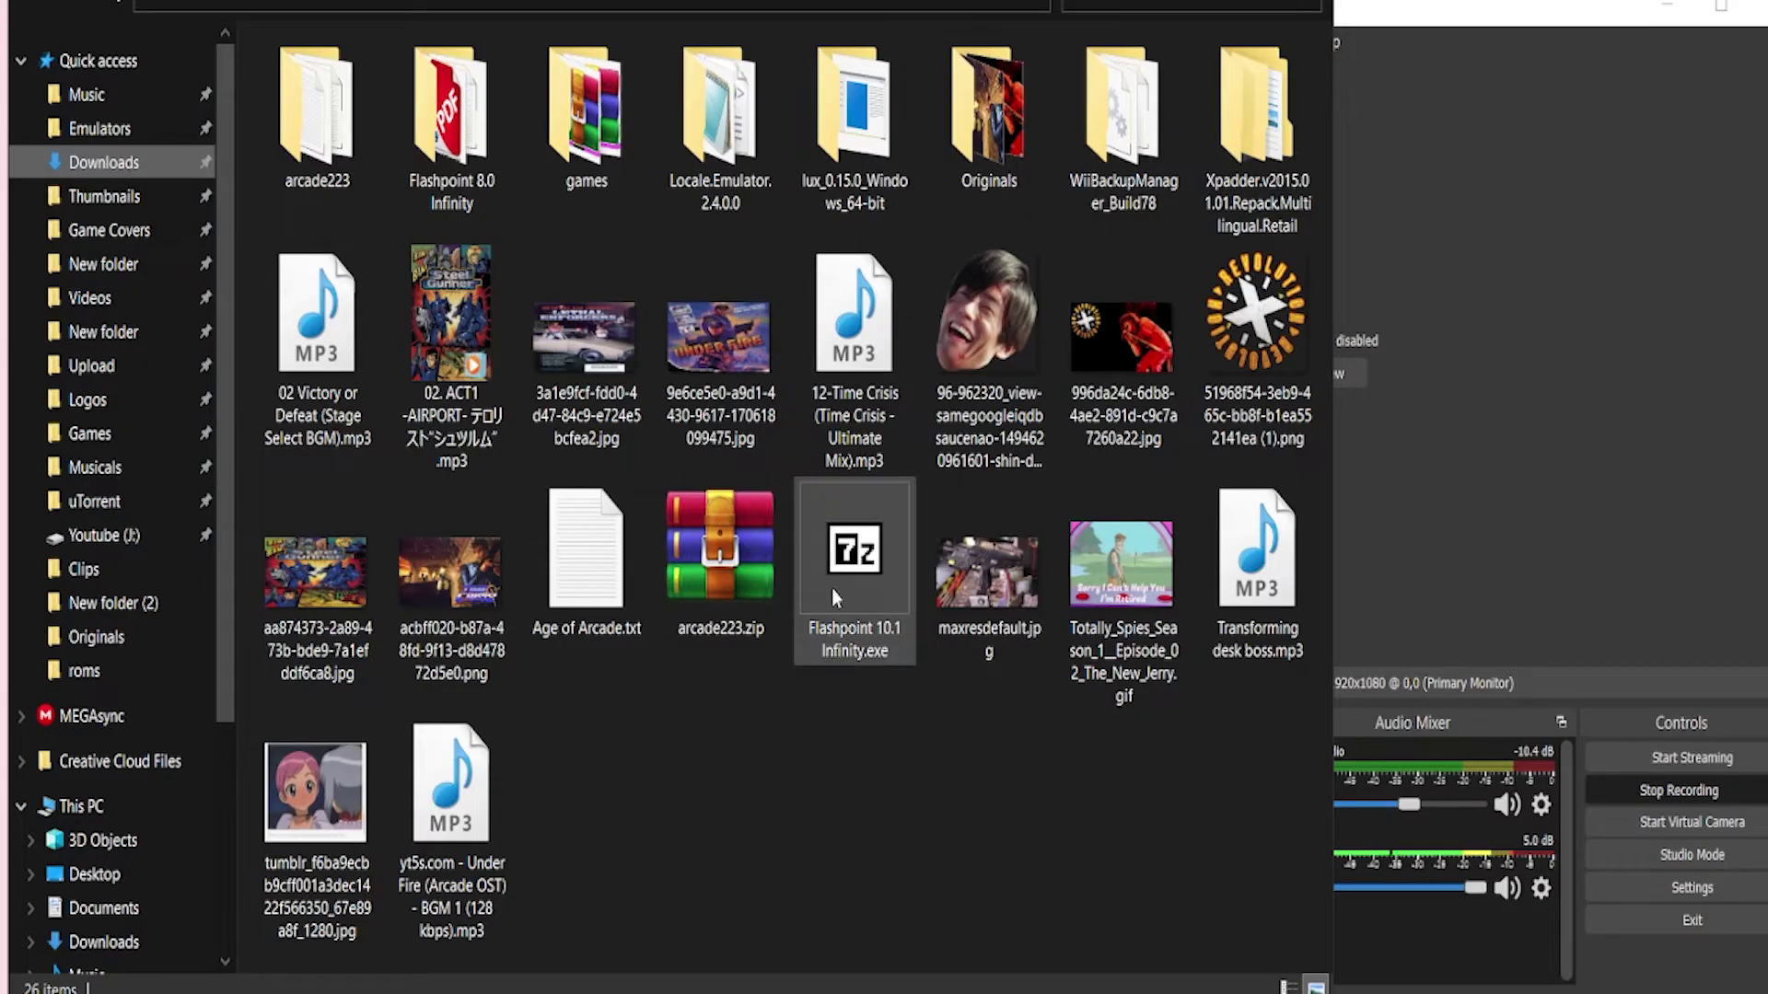
- Run Flashpoint 10.1 Infinity.exe in File Explorer and extract it into the Downloads folder
click(907, 590)
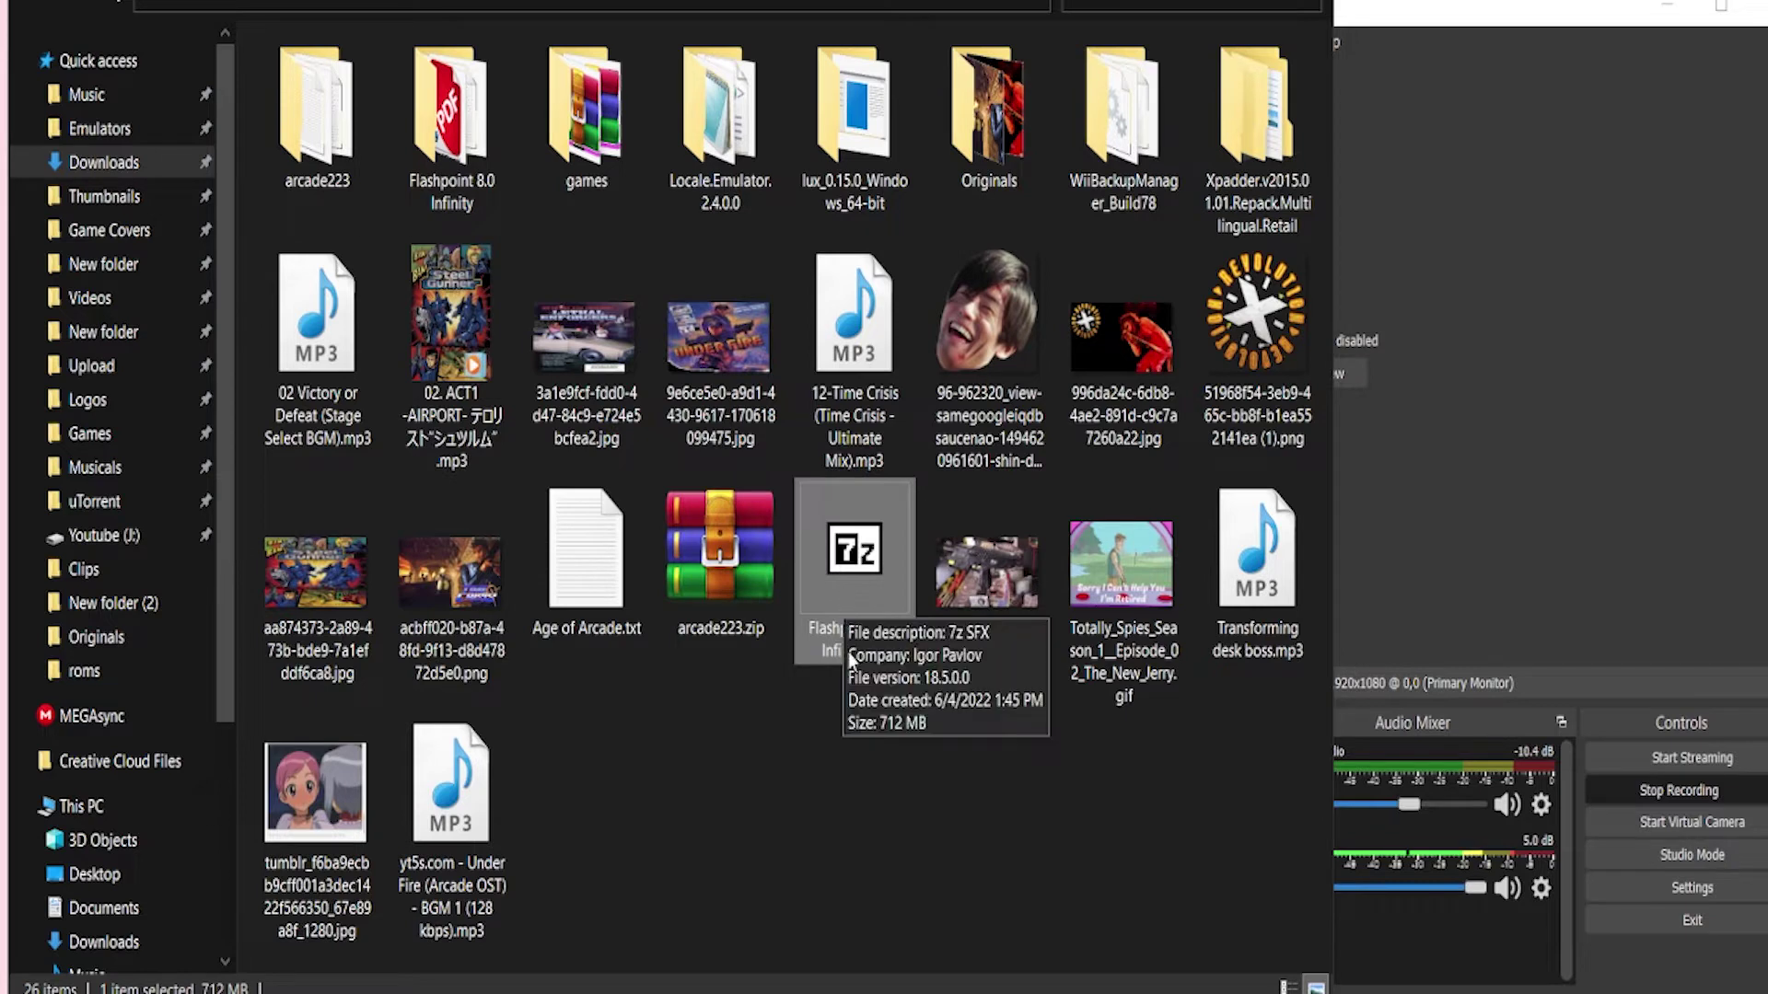
double_click(843, 589)
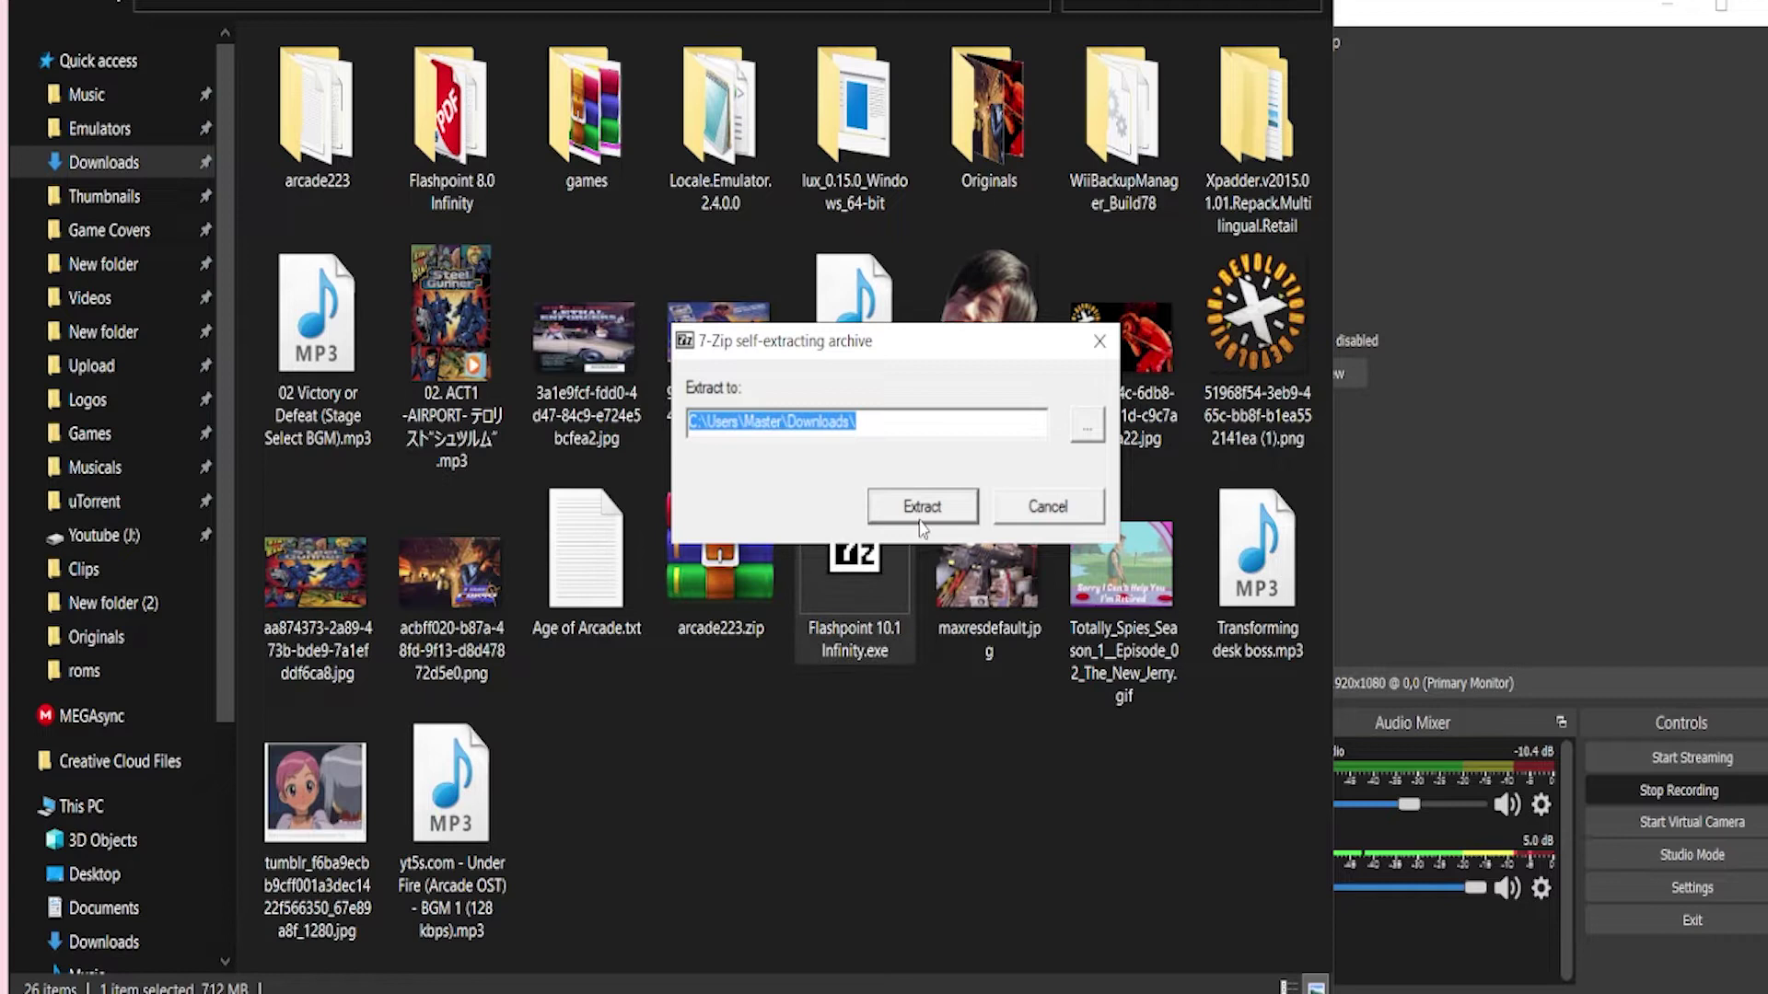
click(925, 518)
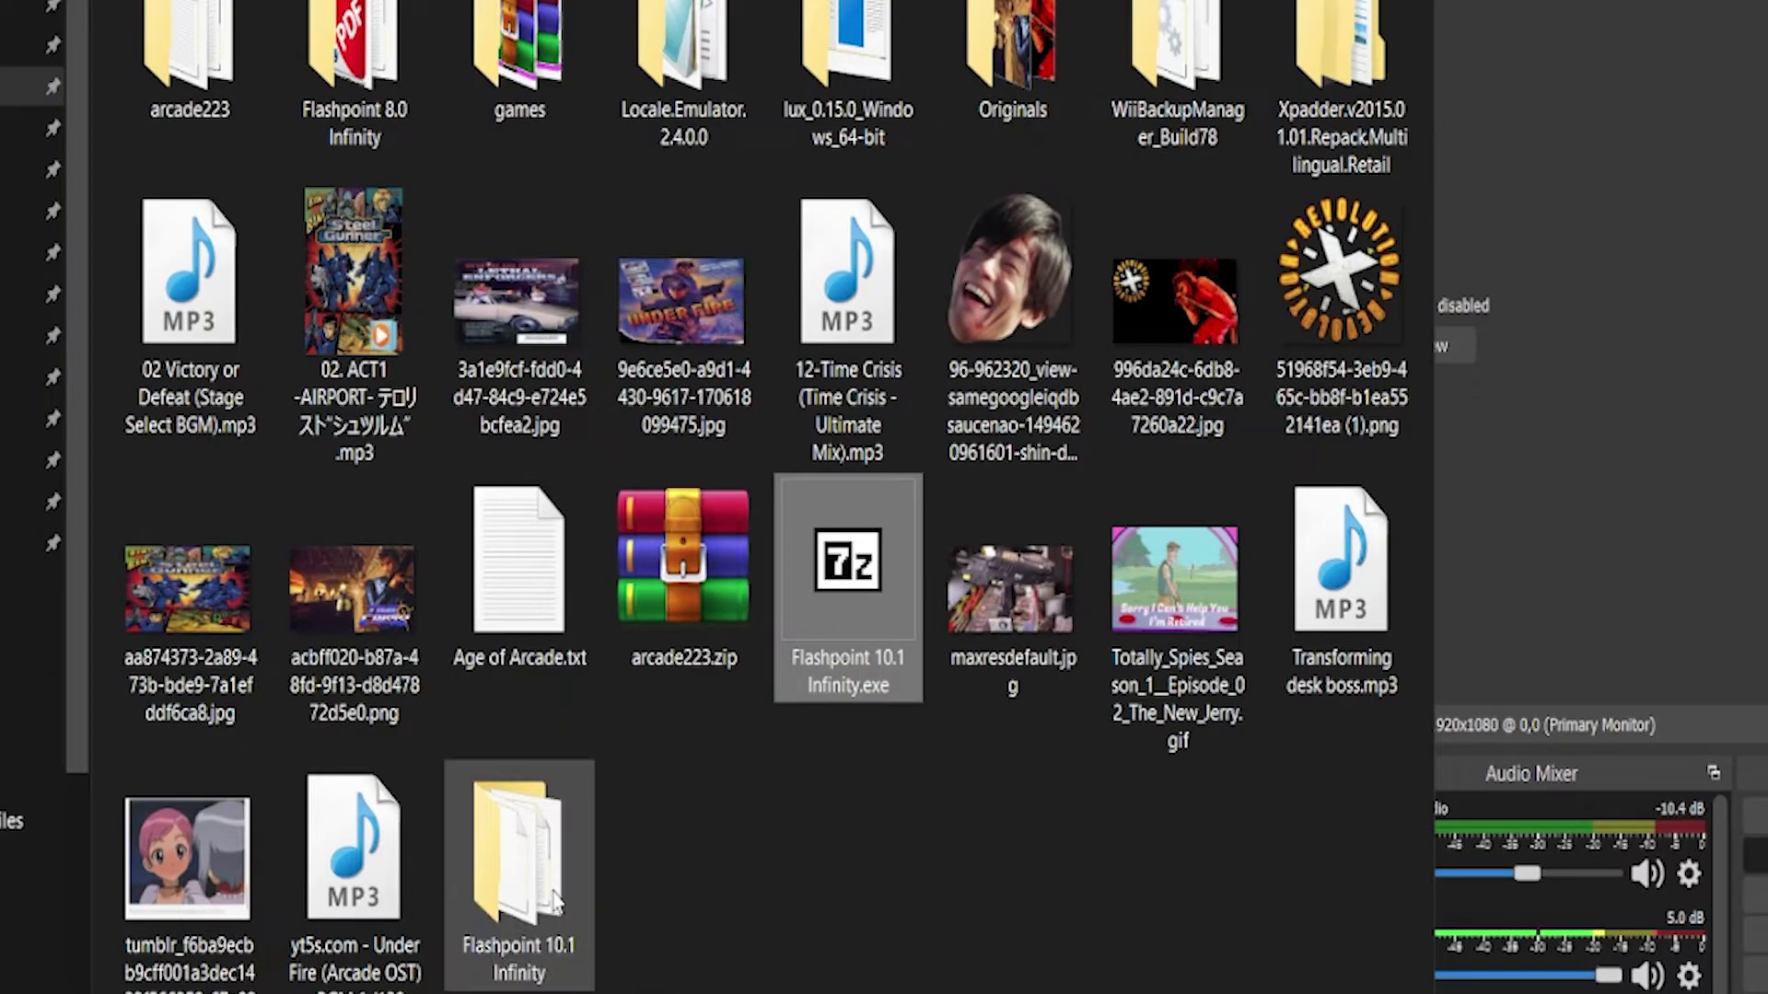
- Open the extracted Flashpoint 10.1 Infinity folder and try to launch the program with the Start Flashpoint shortcut
double_click(556, 895)
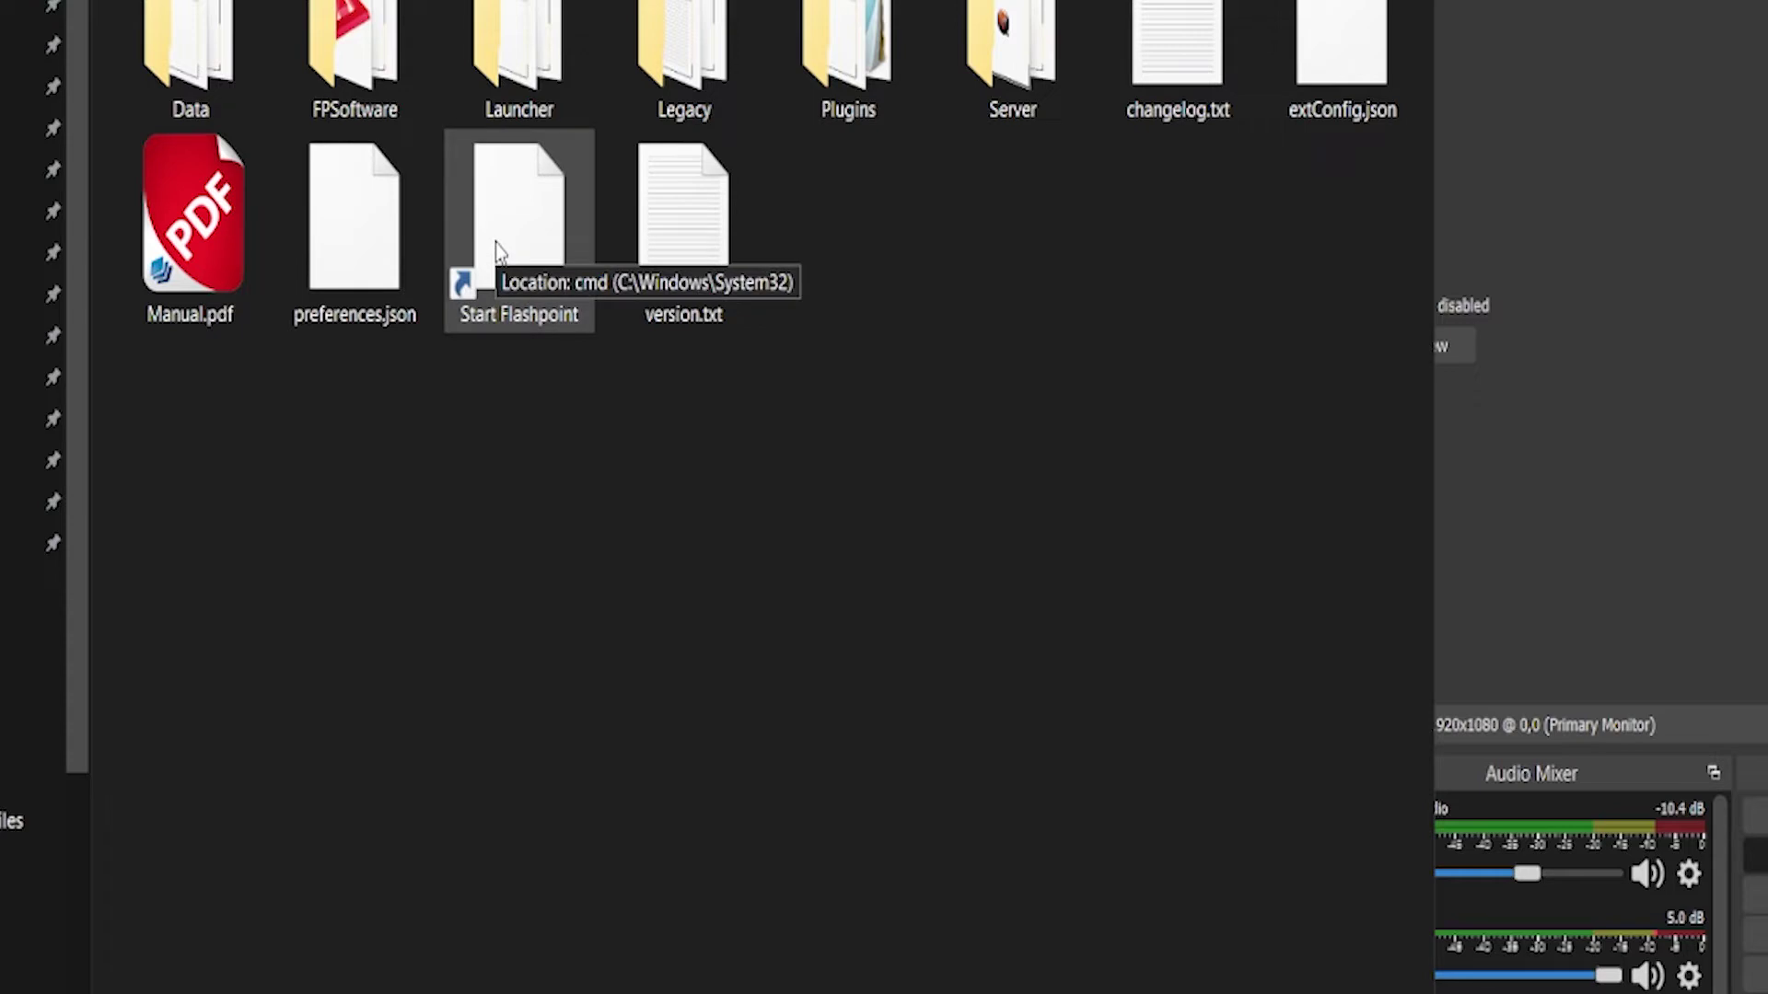
click(495, 180)
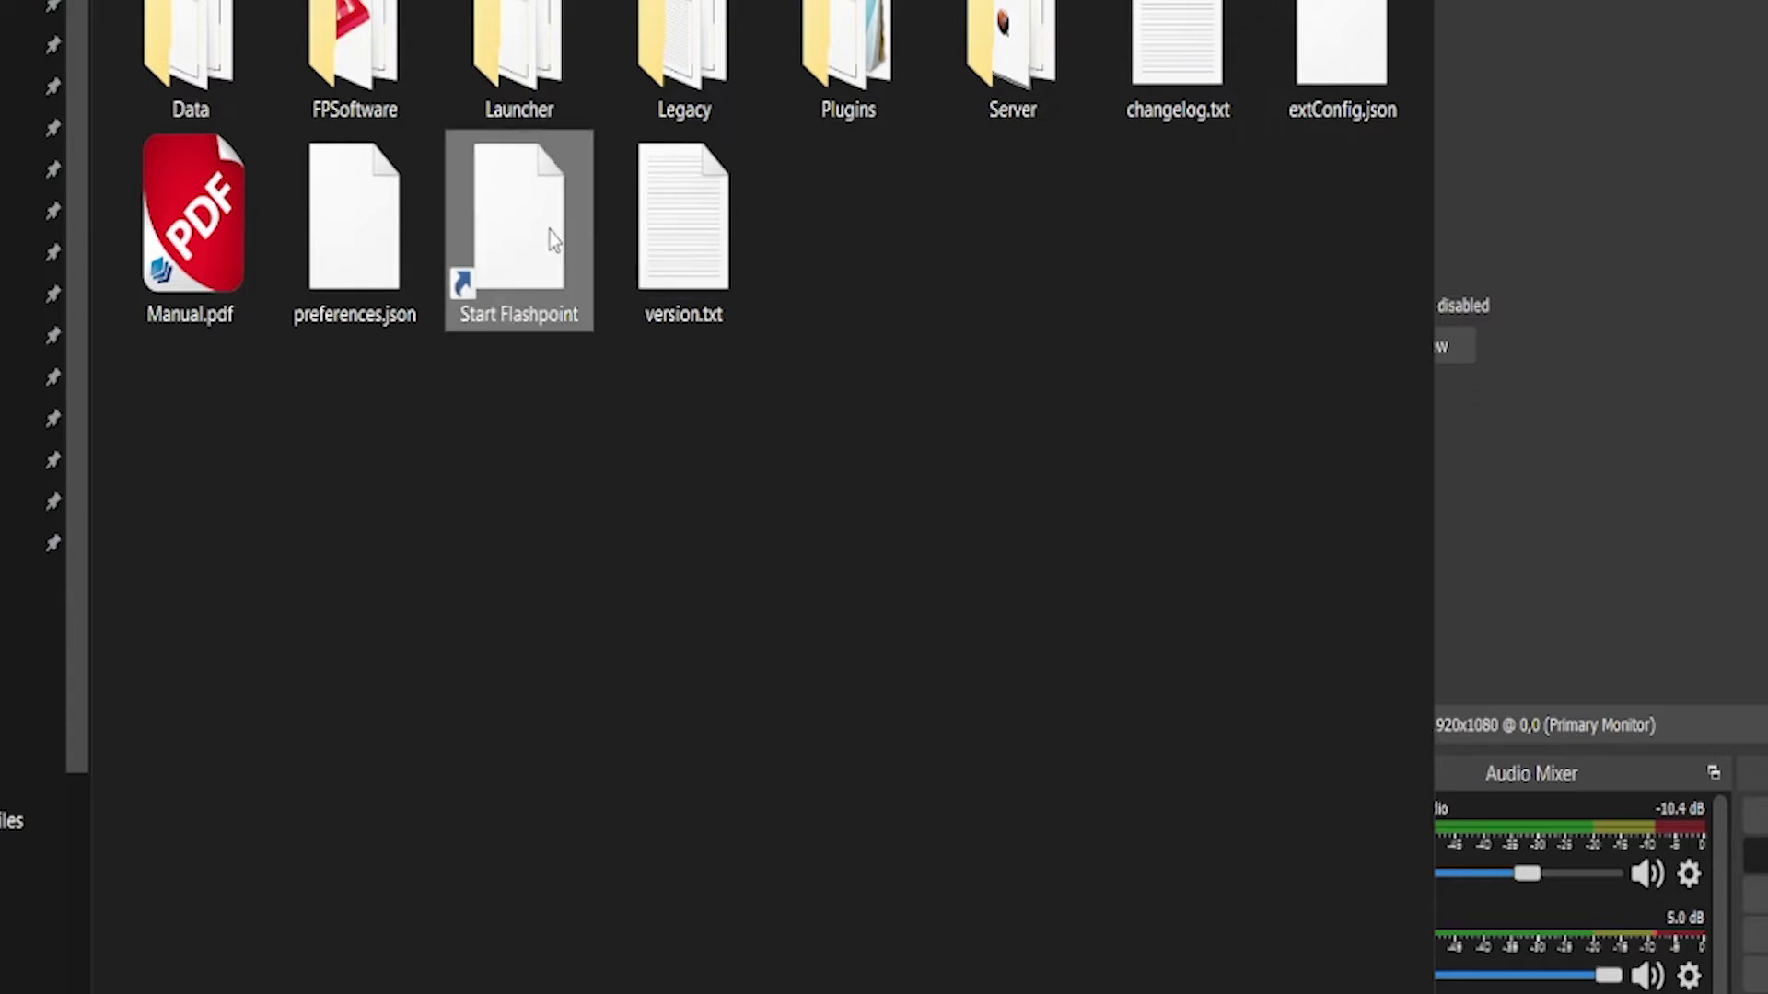
double_click(553, 238)
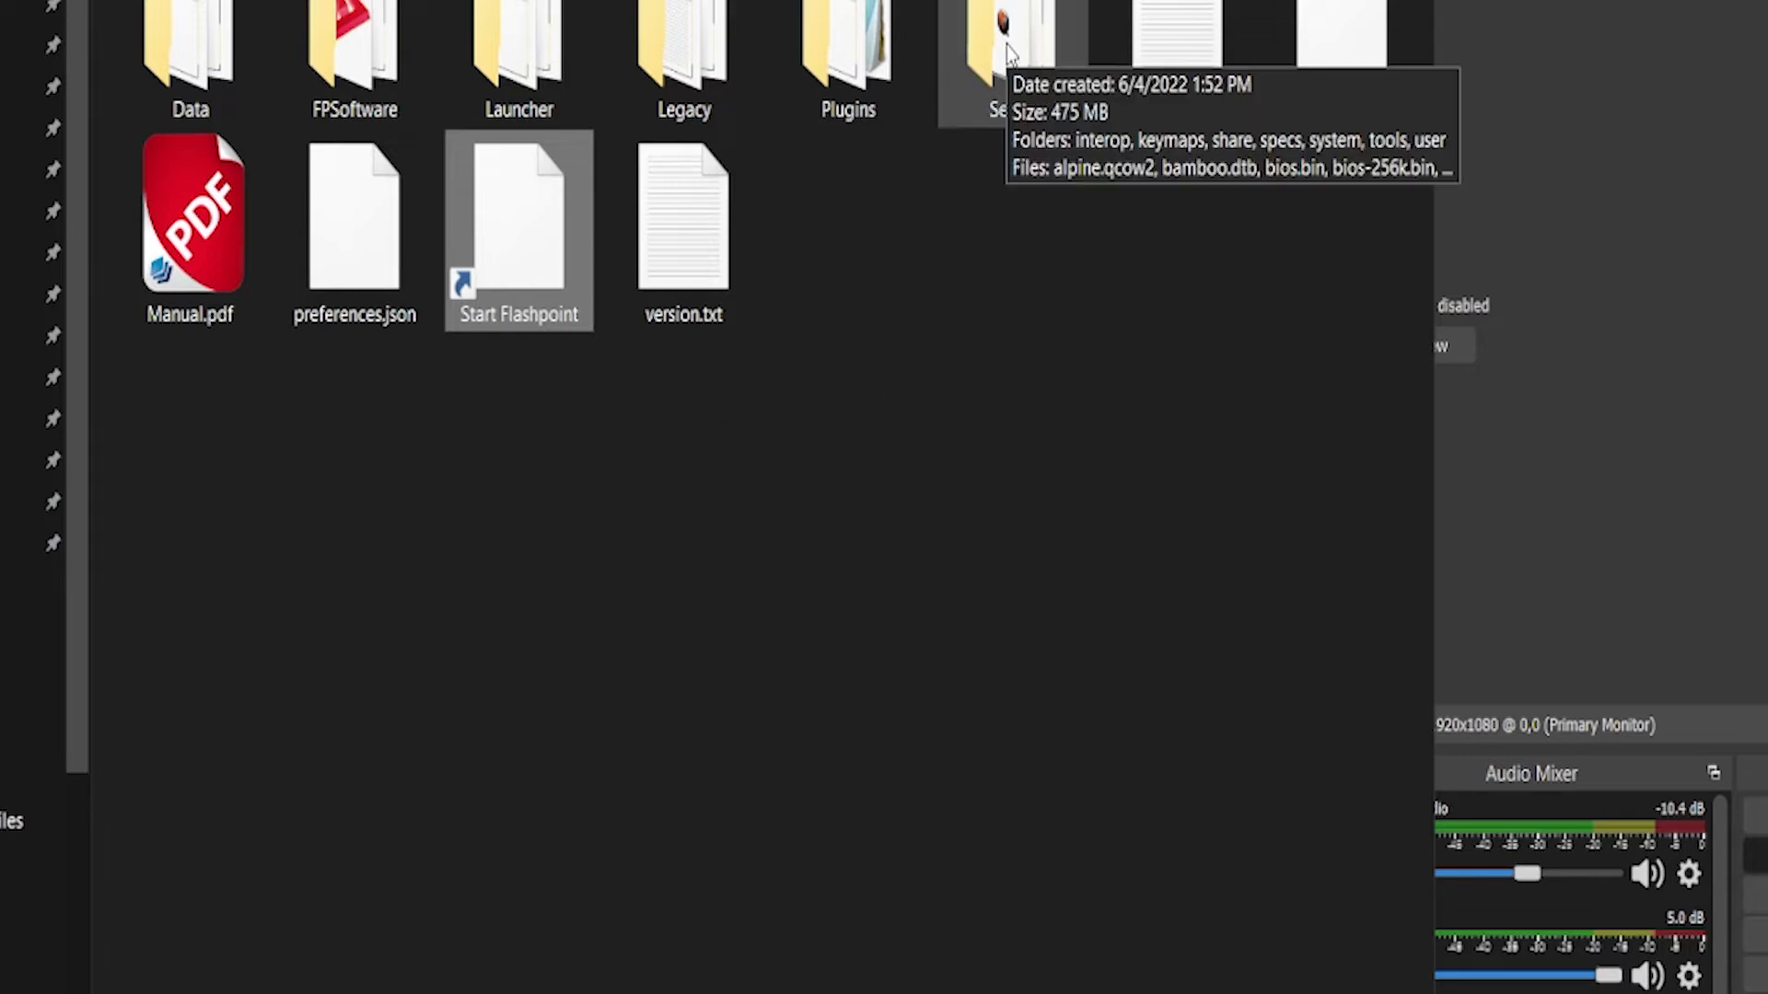
- Run Flashpoint.exe from the Launcher folder and disable all Flashpoint Analytics collection
click(549, 59)
double_click(550, 59)
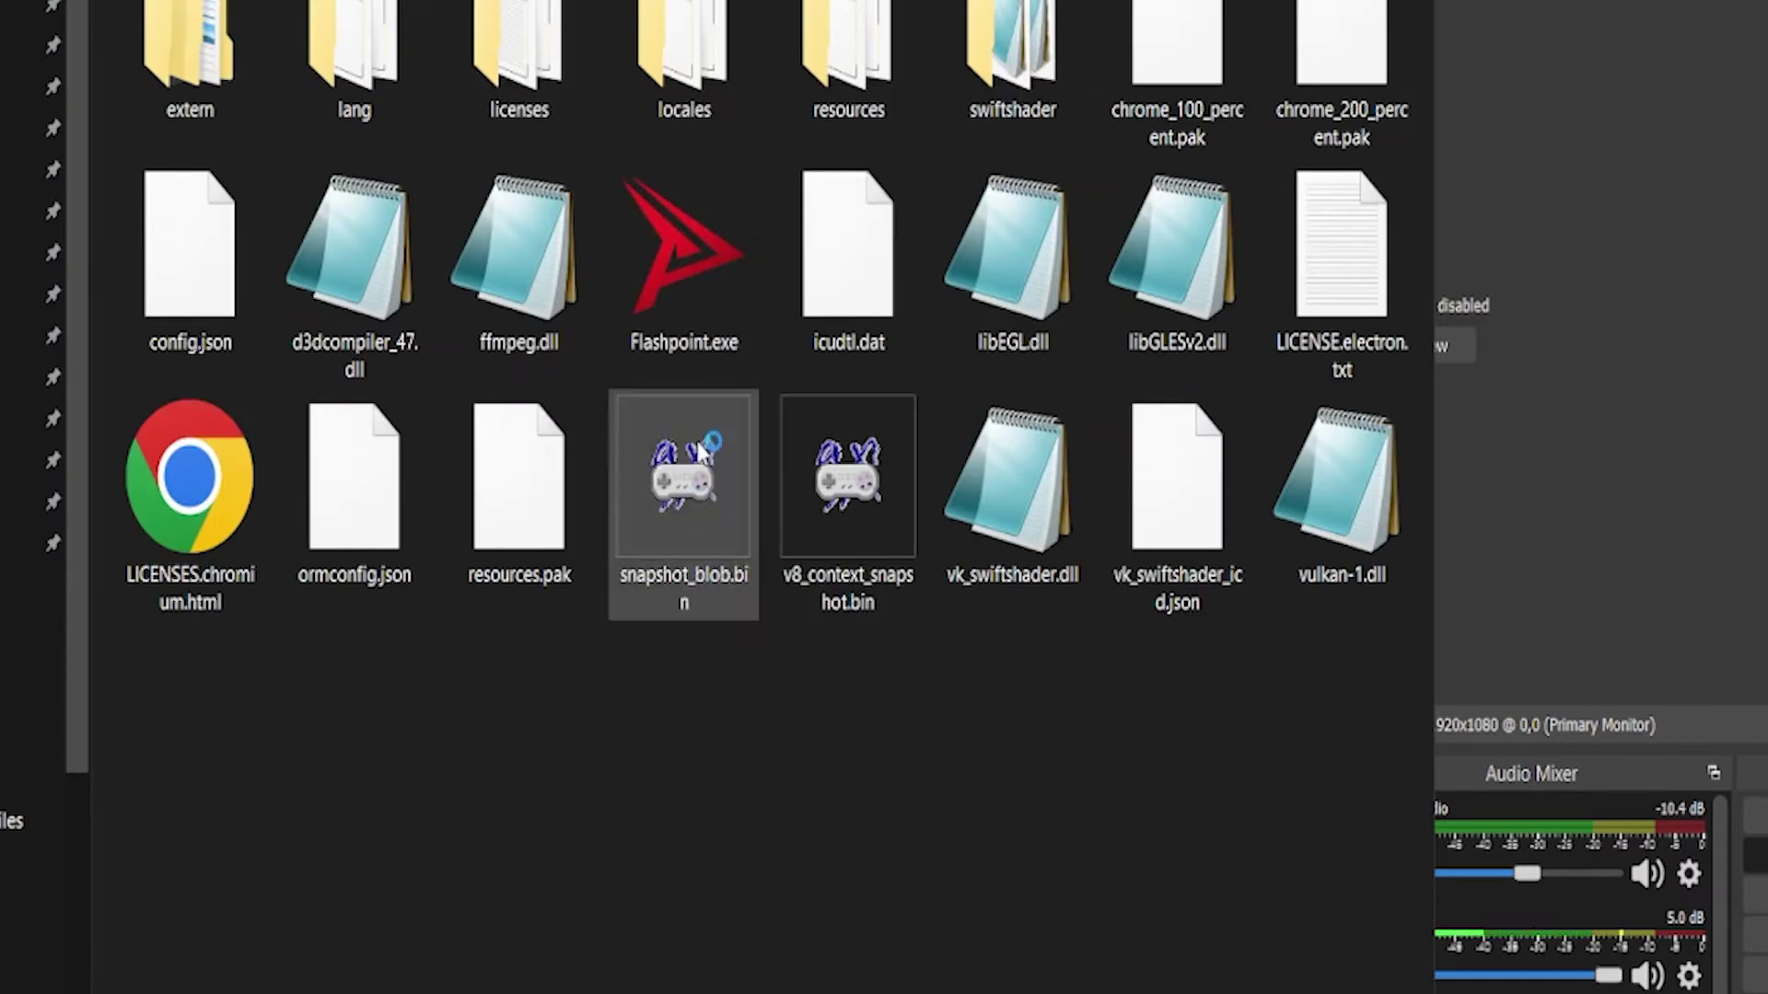
double_click(681, 289)
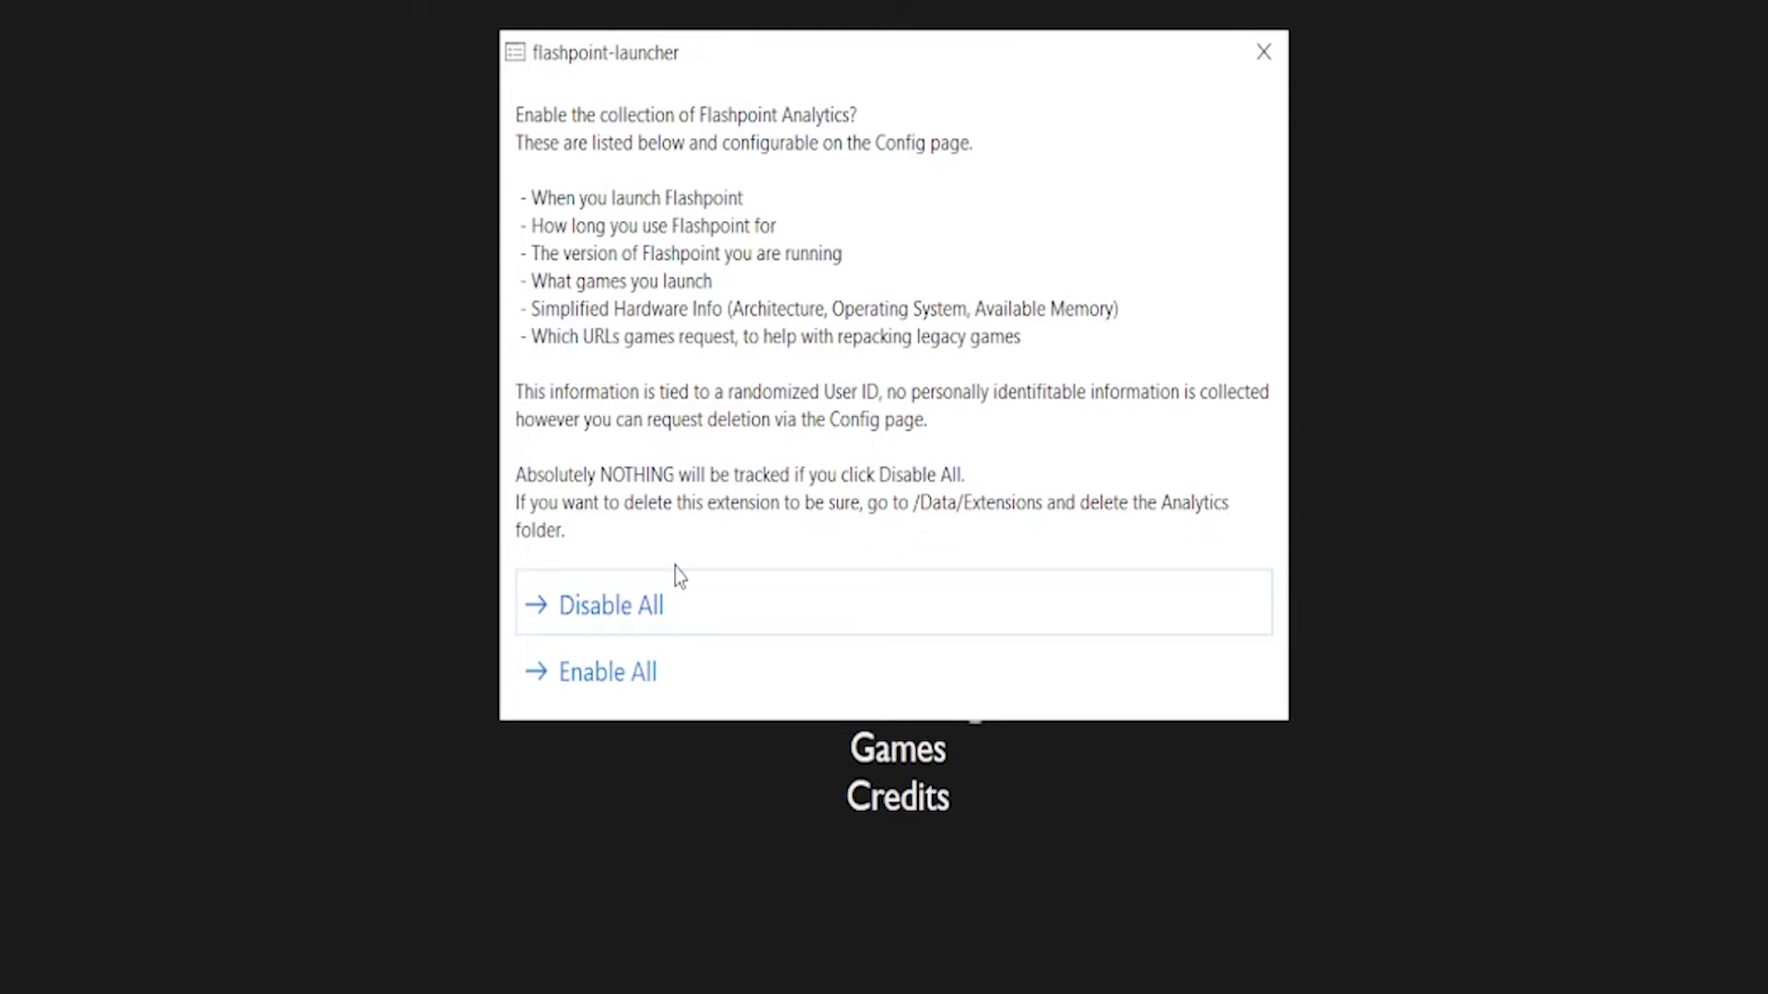
click(585, 605)
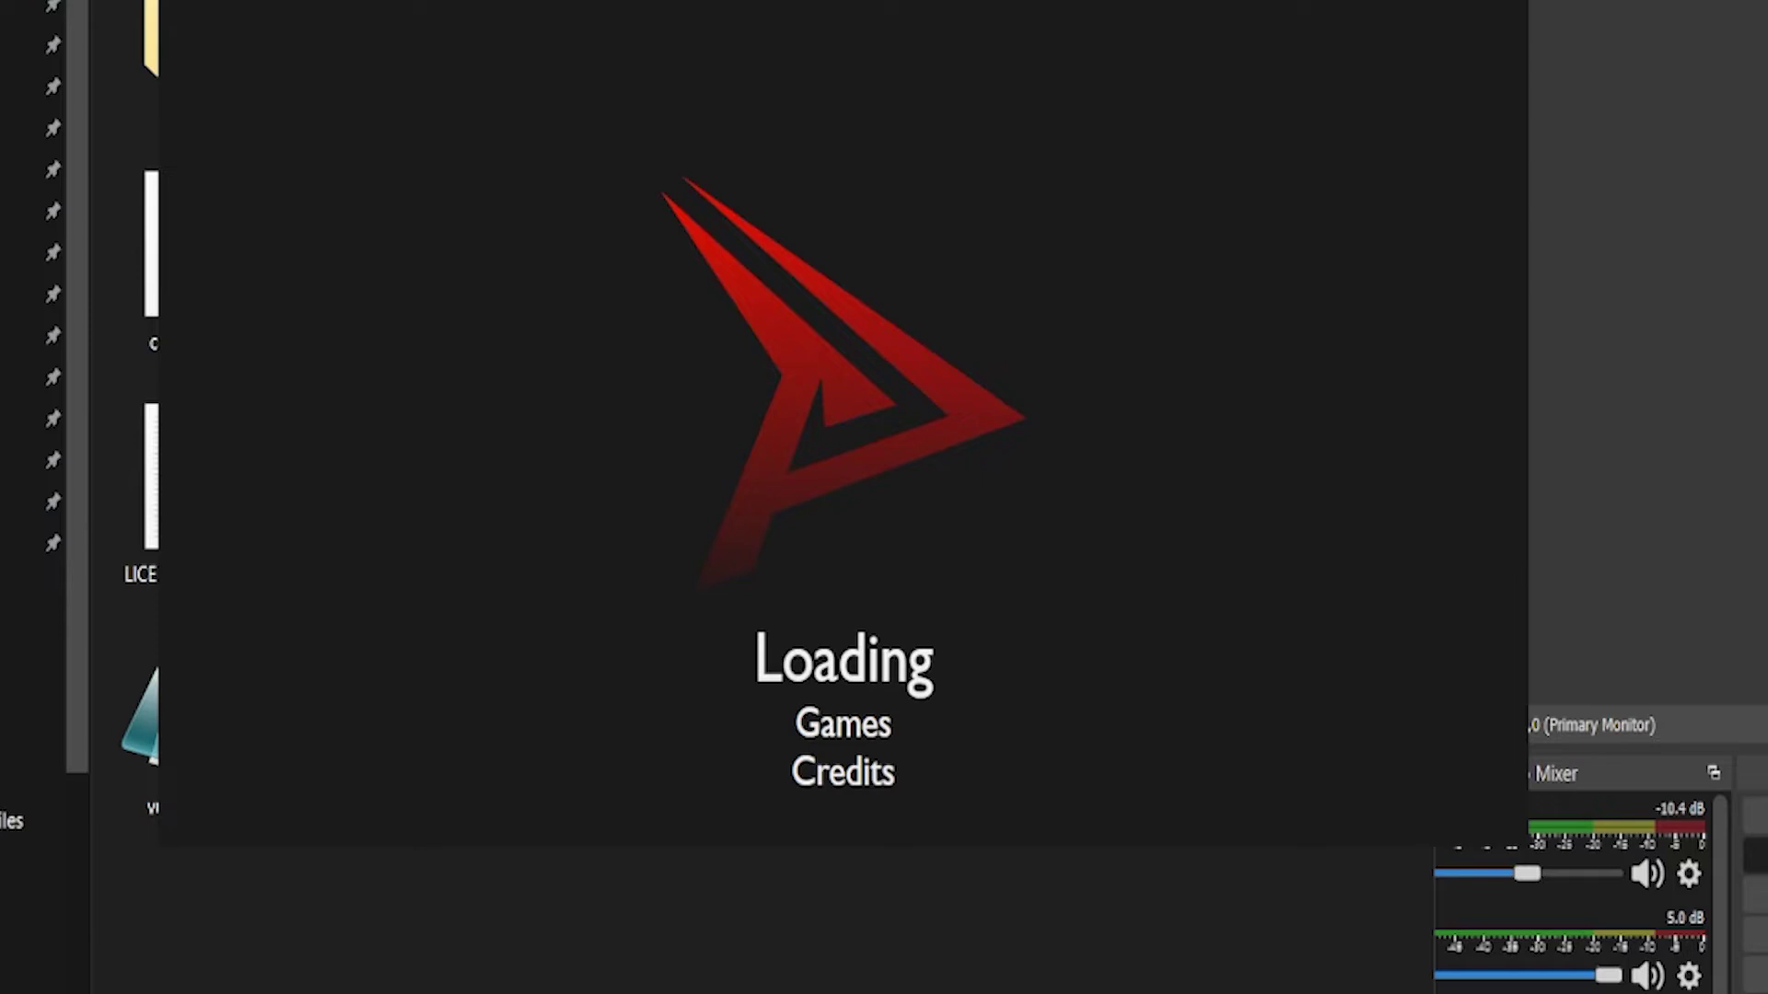
- Look over the Flashpoint downloads page and the sections of the launcher's home page, including Quick Start and Random Picks
drag(1010, 0, 1060, 3)
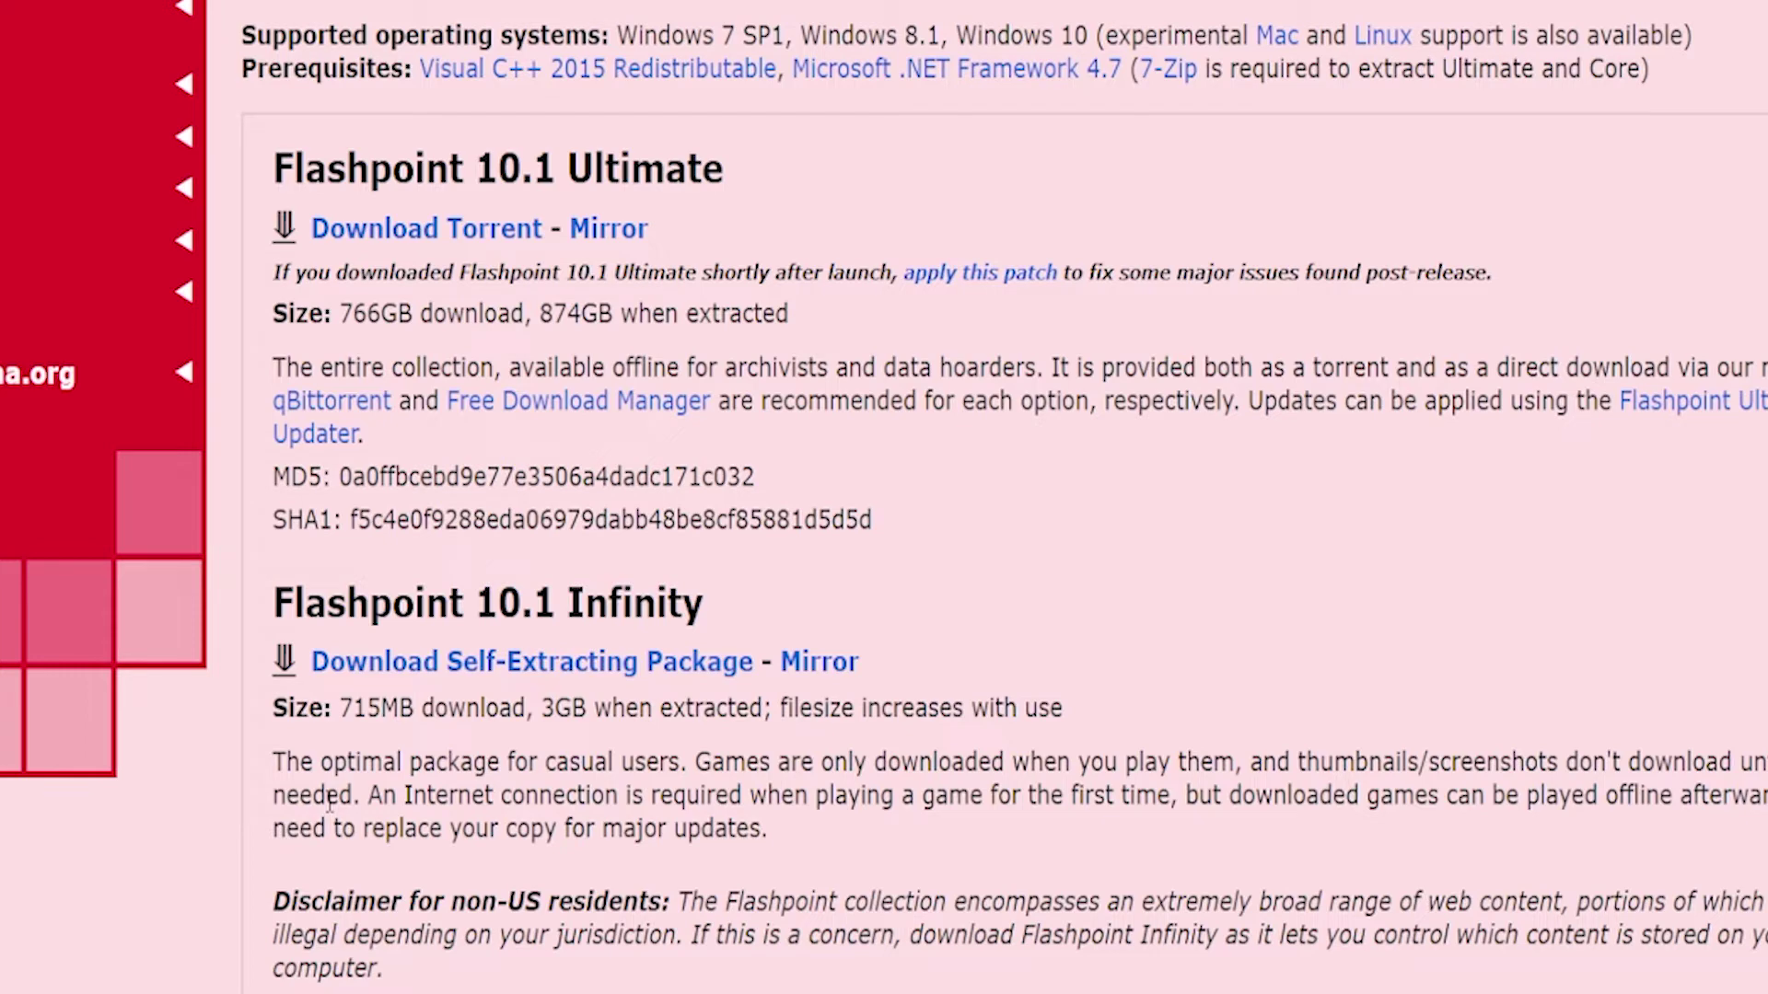
scroll(410, 156, up, 3)
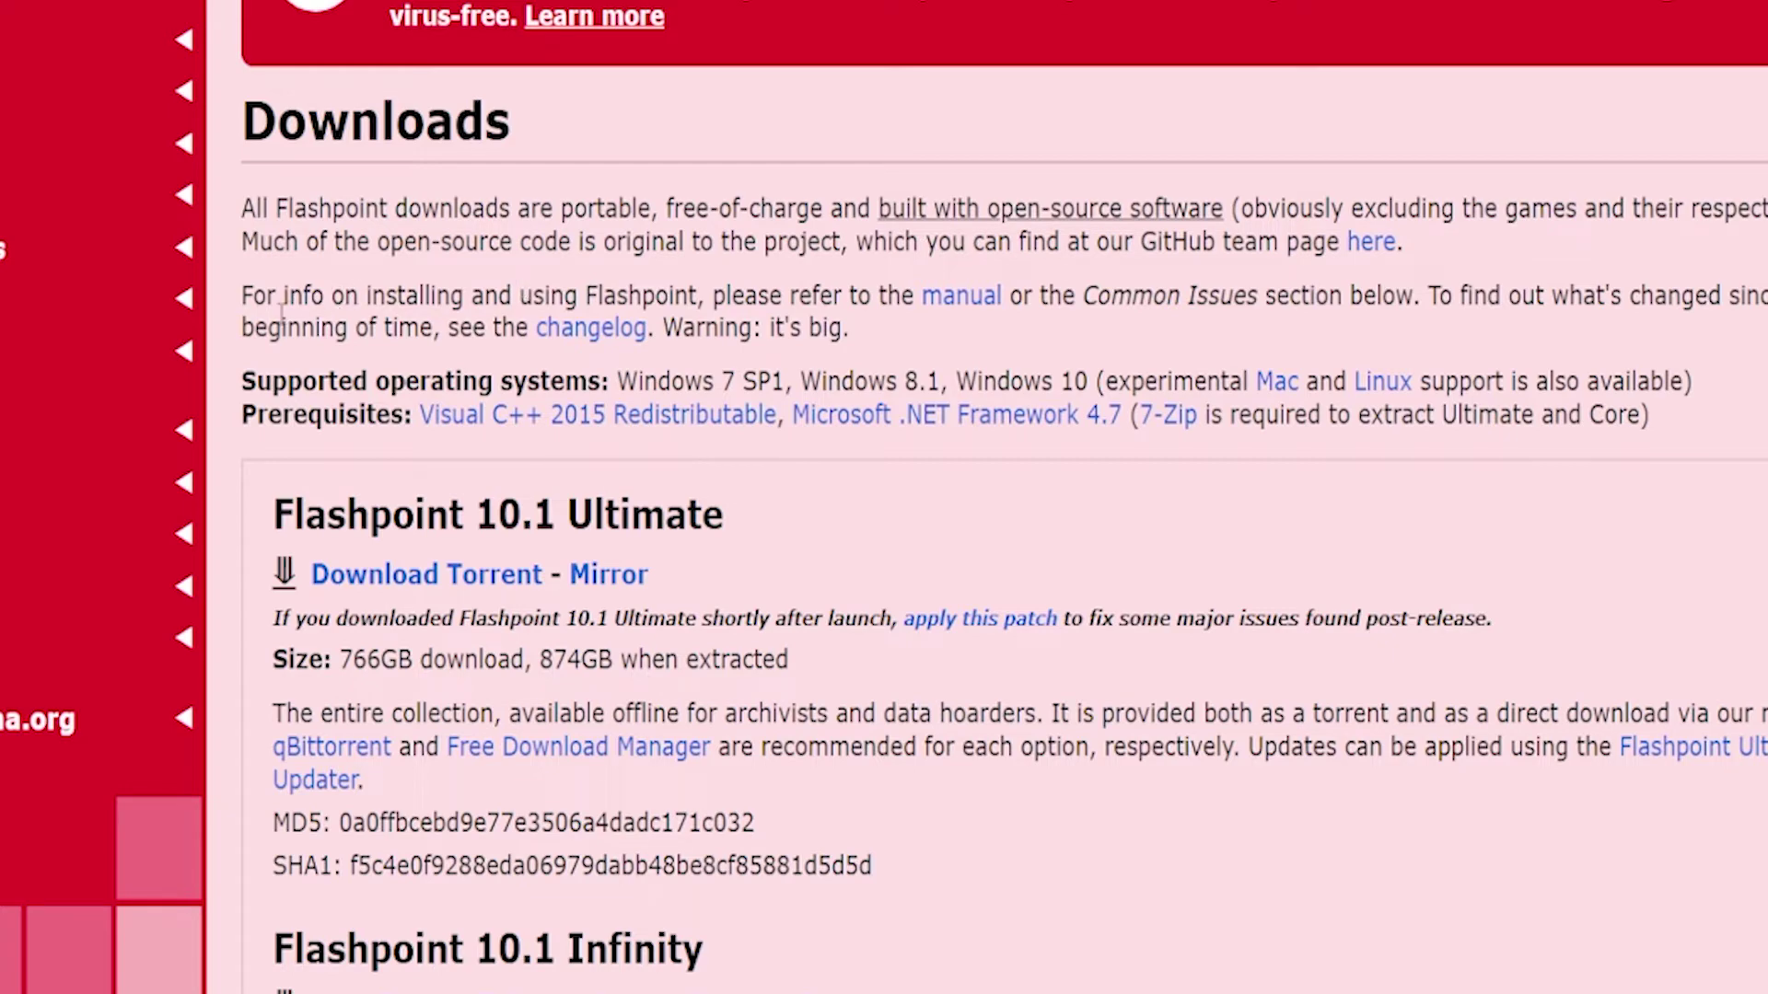
scroll(304, 396, down, 2)
scroll(369, 650, down, 1)
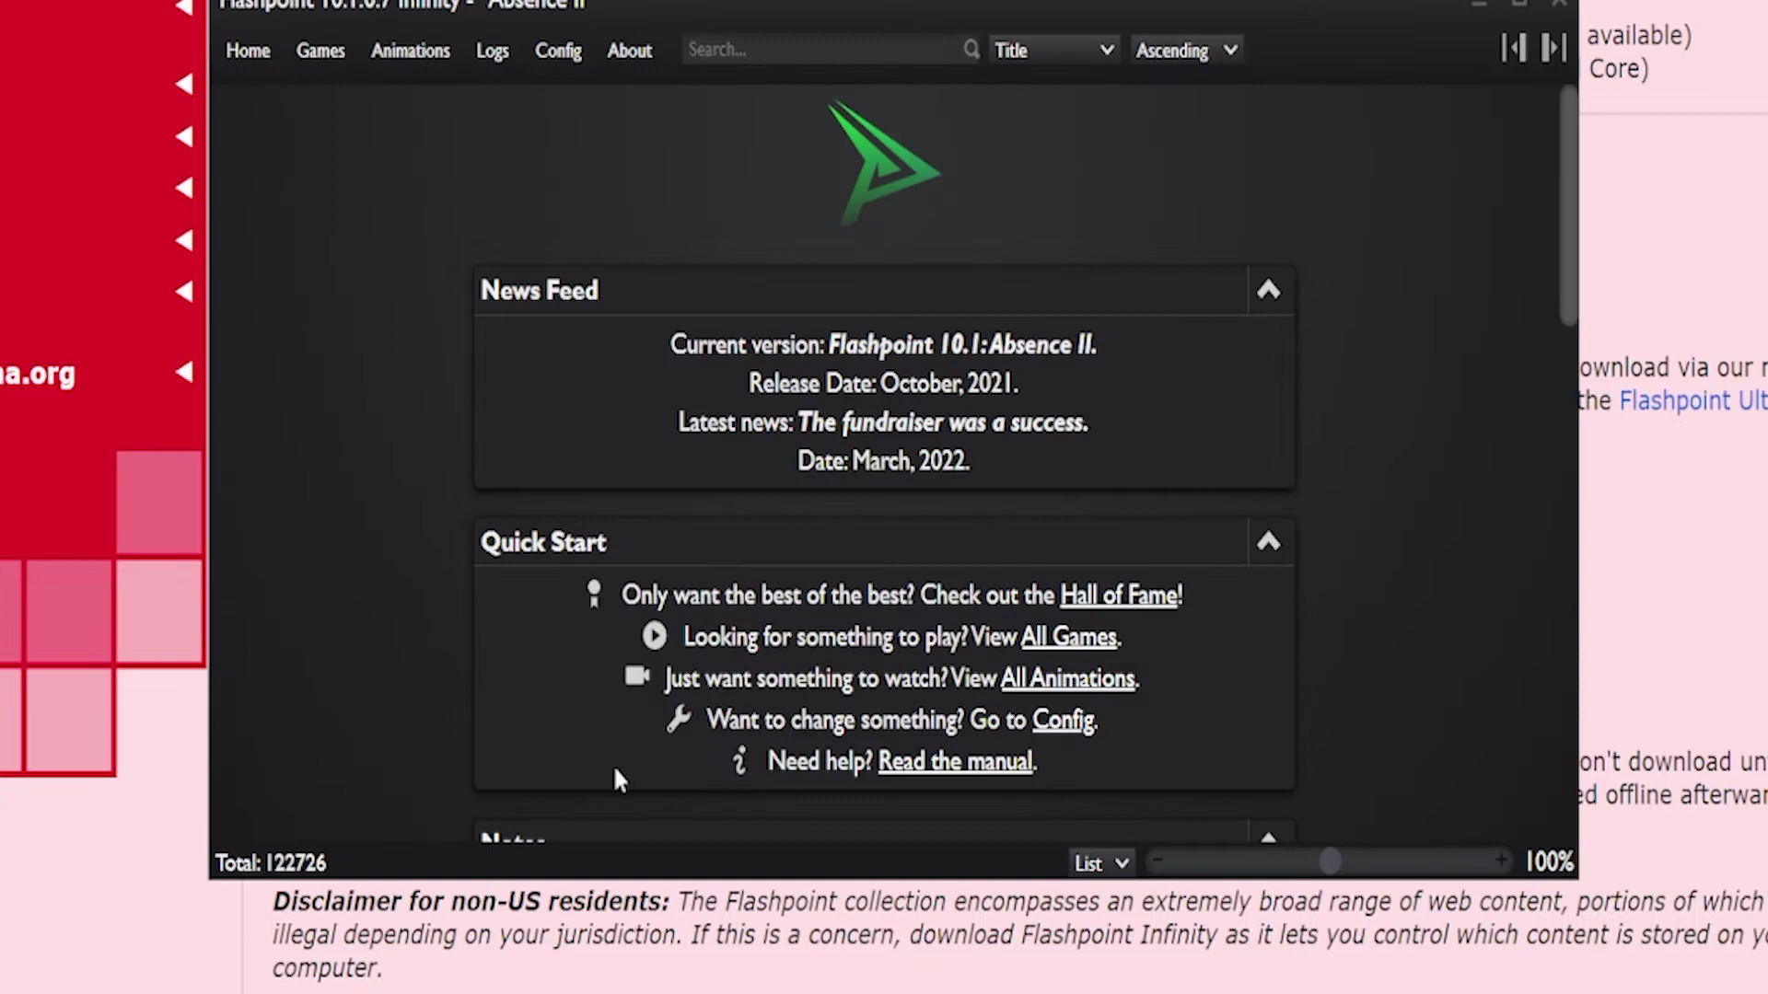
scroll(505, 512, down, 10)
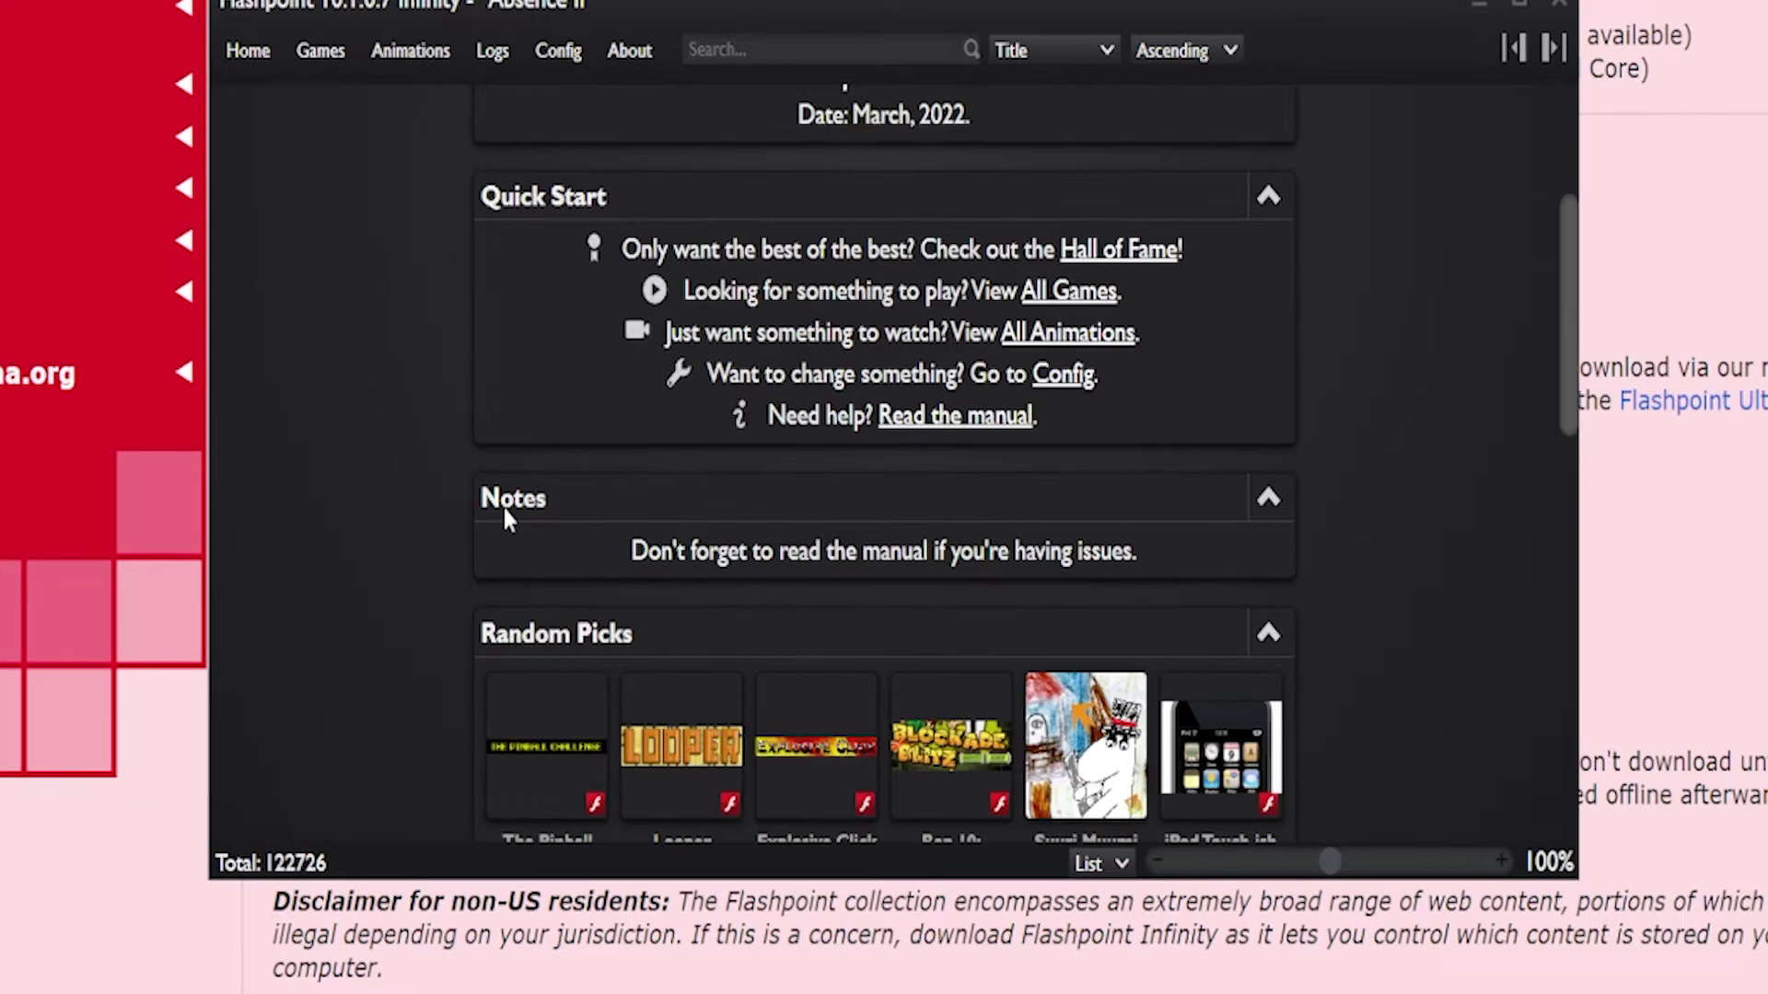
scroll(470, 509, up, 5)
scroll(470, 509, up, 5)
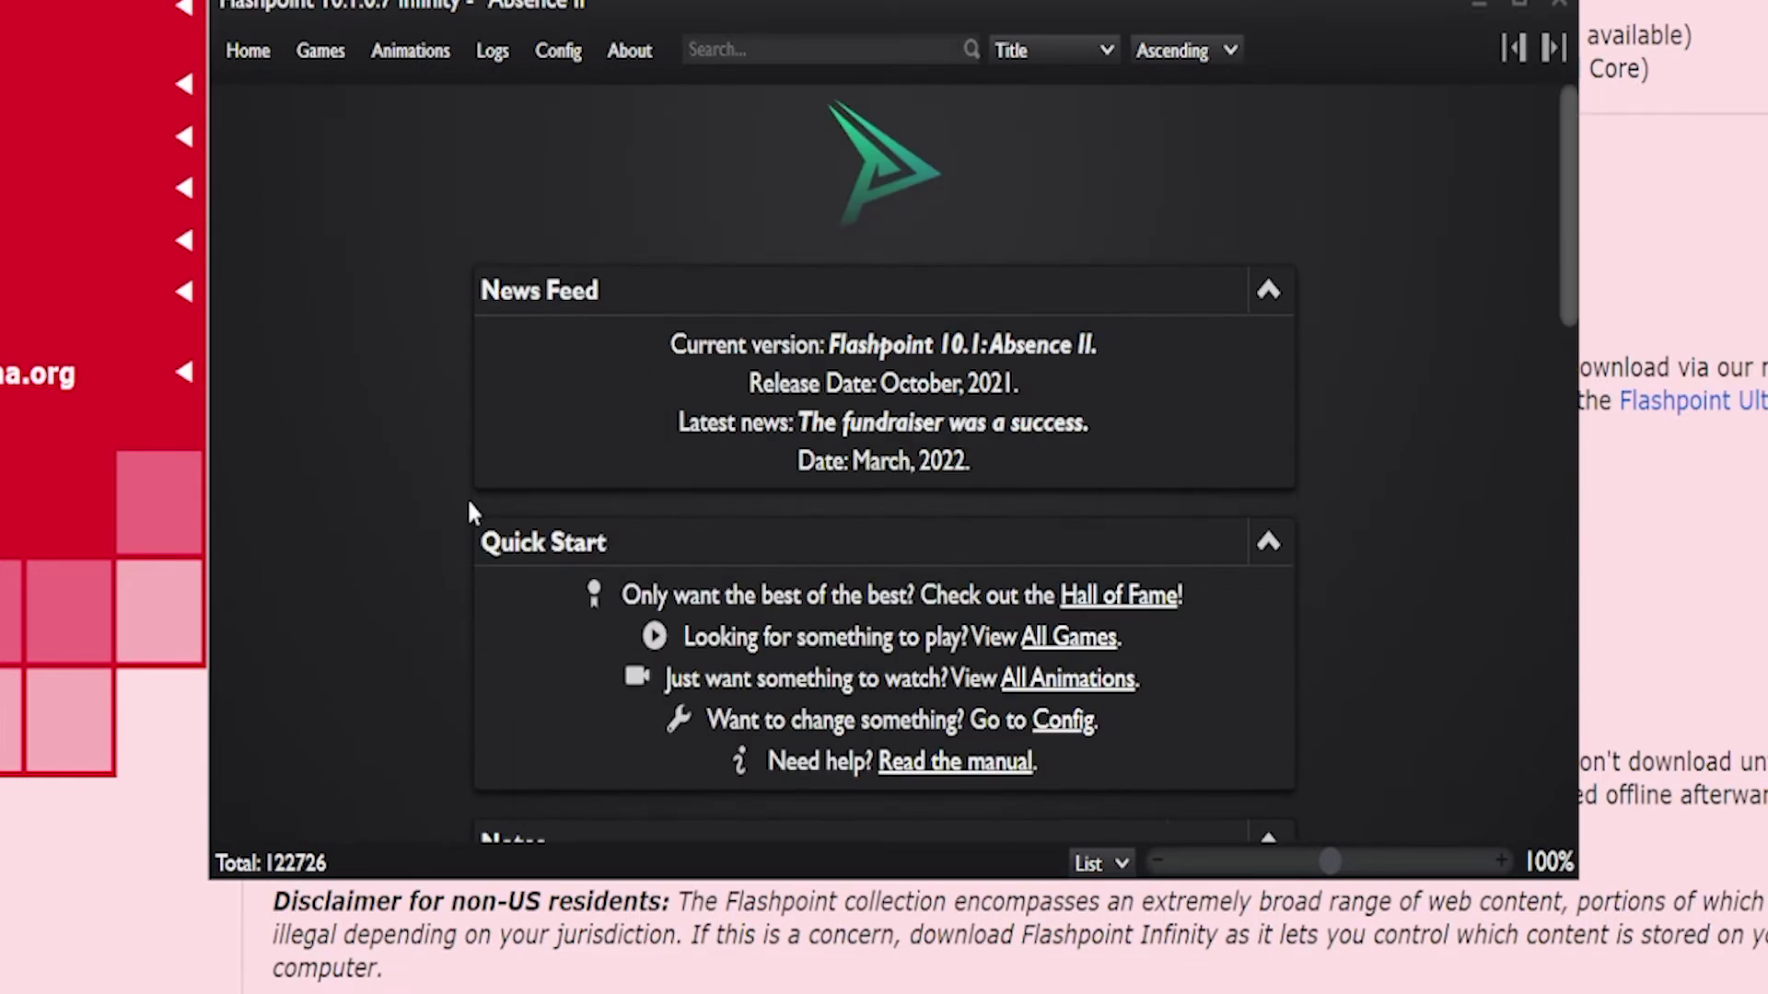
scroll(469, 507, down, 15)
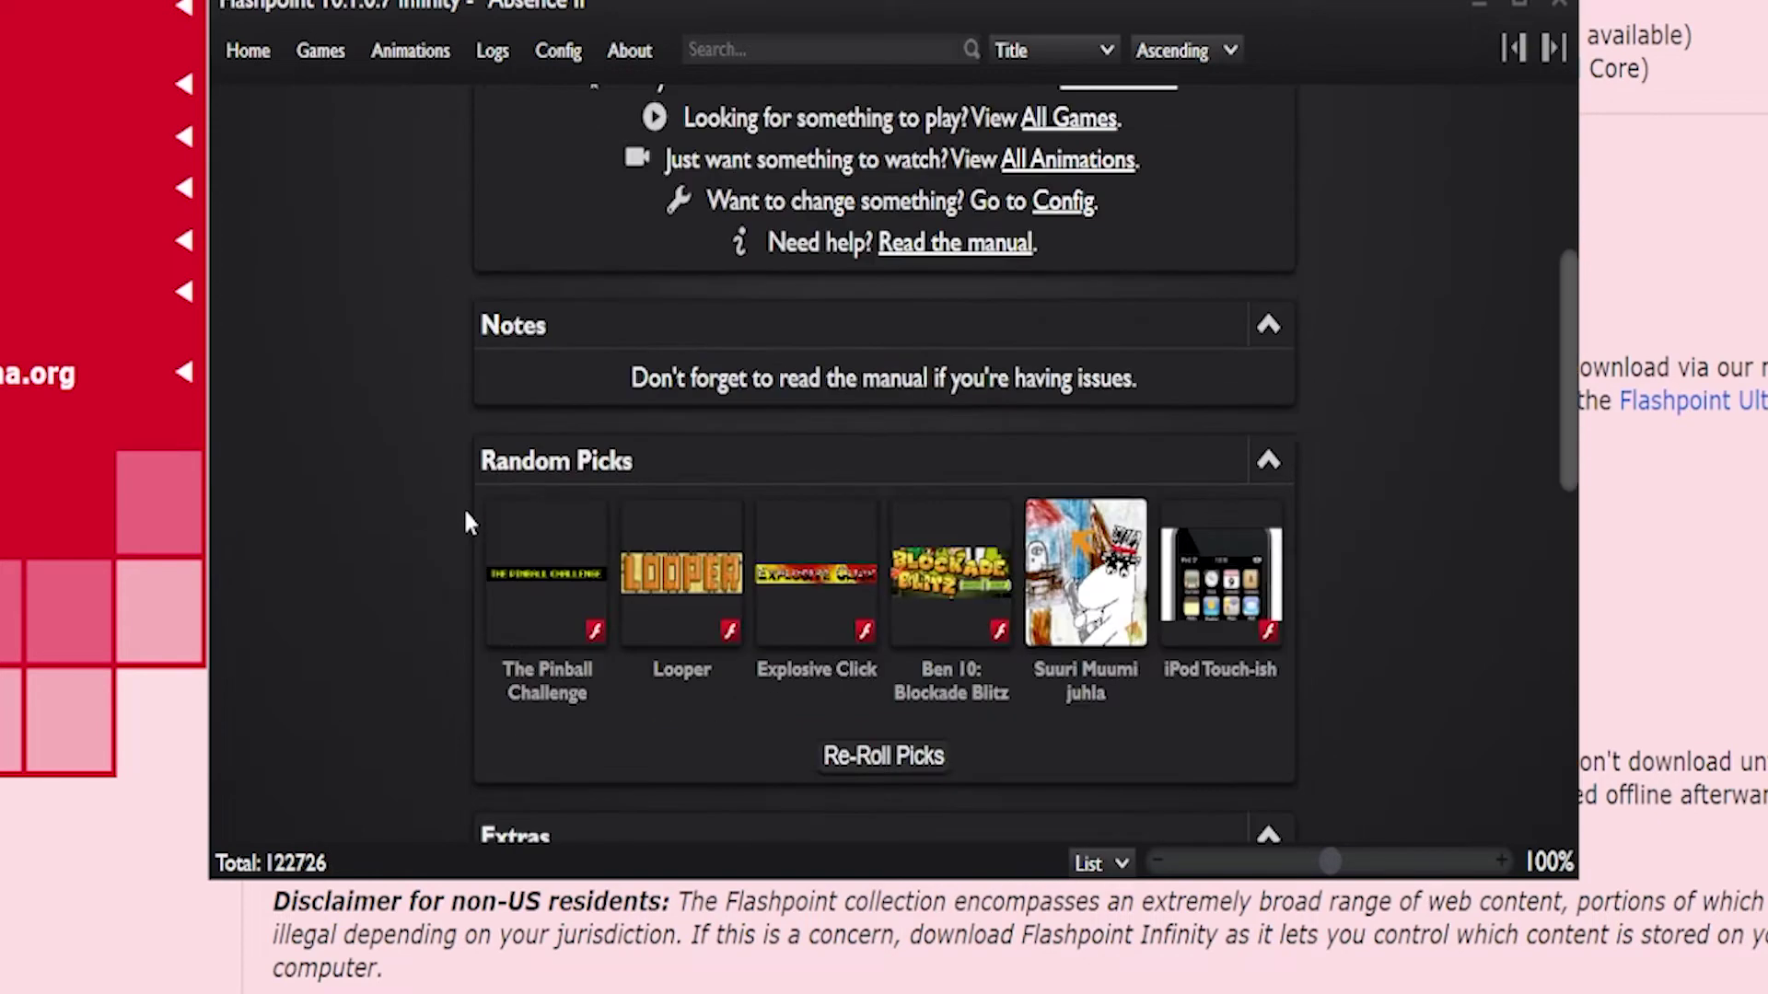
scroll(465, 521, up, 15)
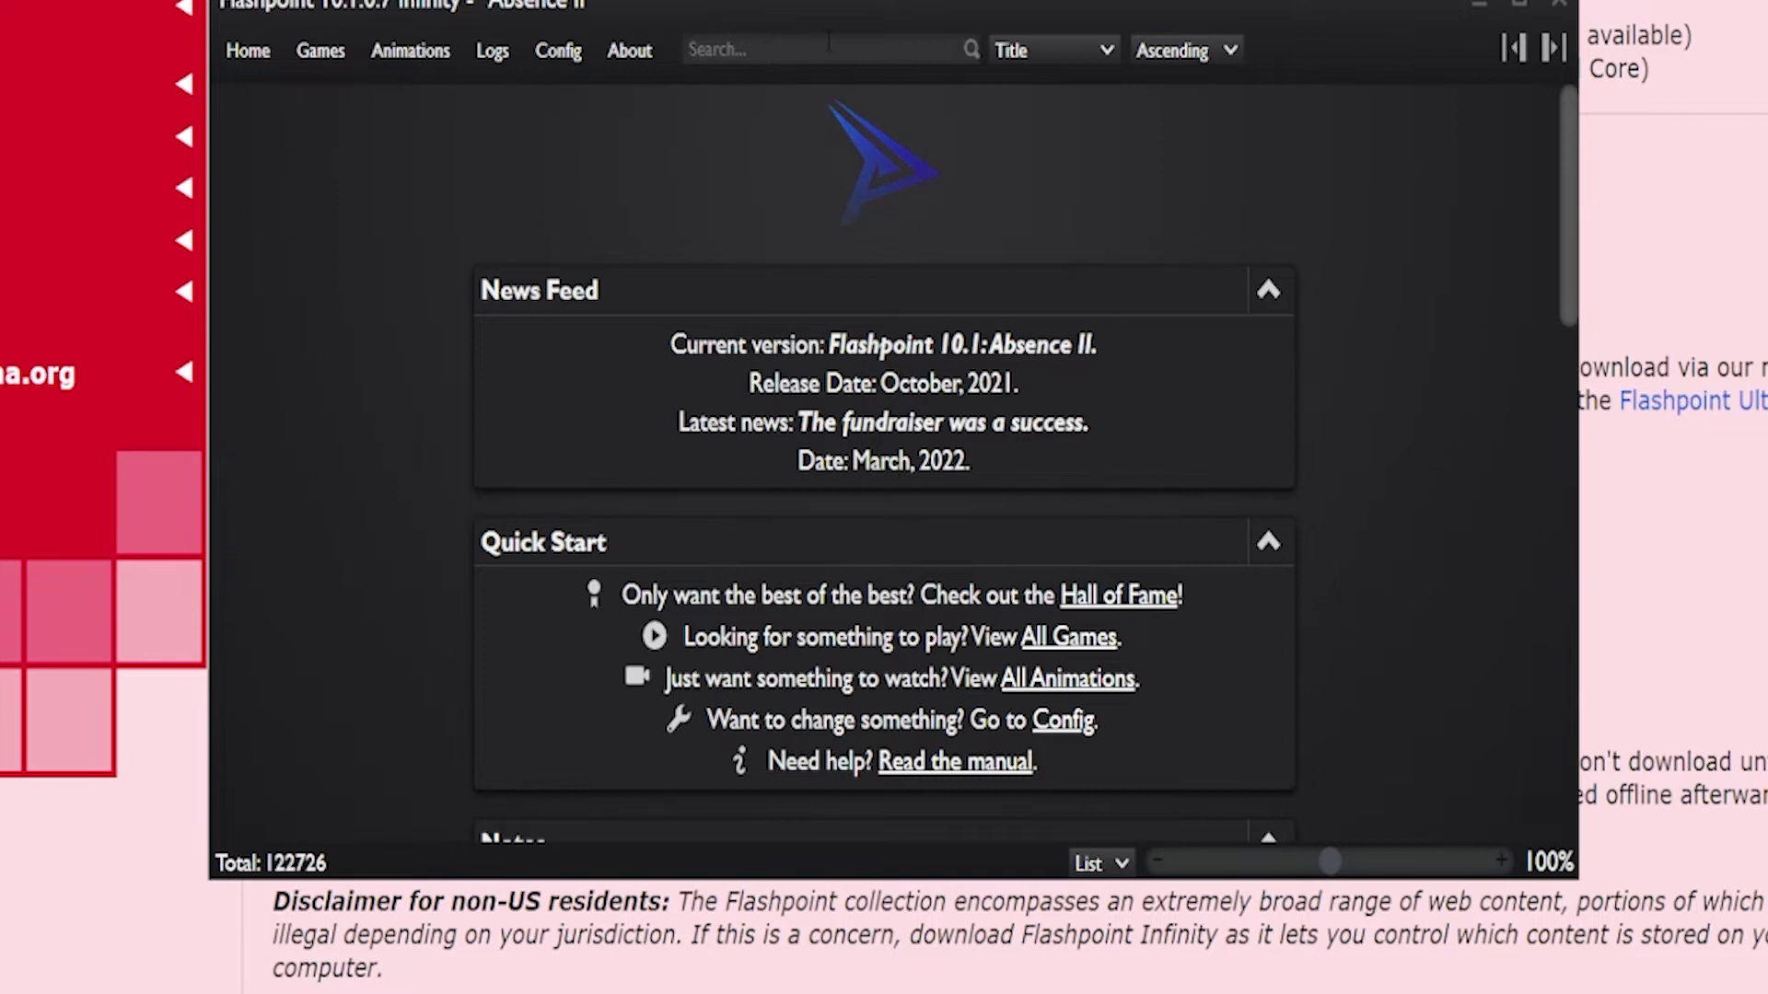
- Search the Flashpoint library for Teen Titans and enlarge the launcher window to give the results list more room
text(T)
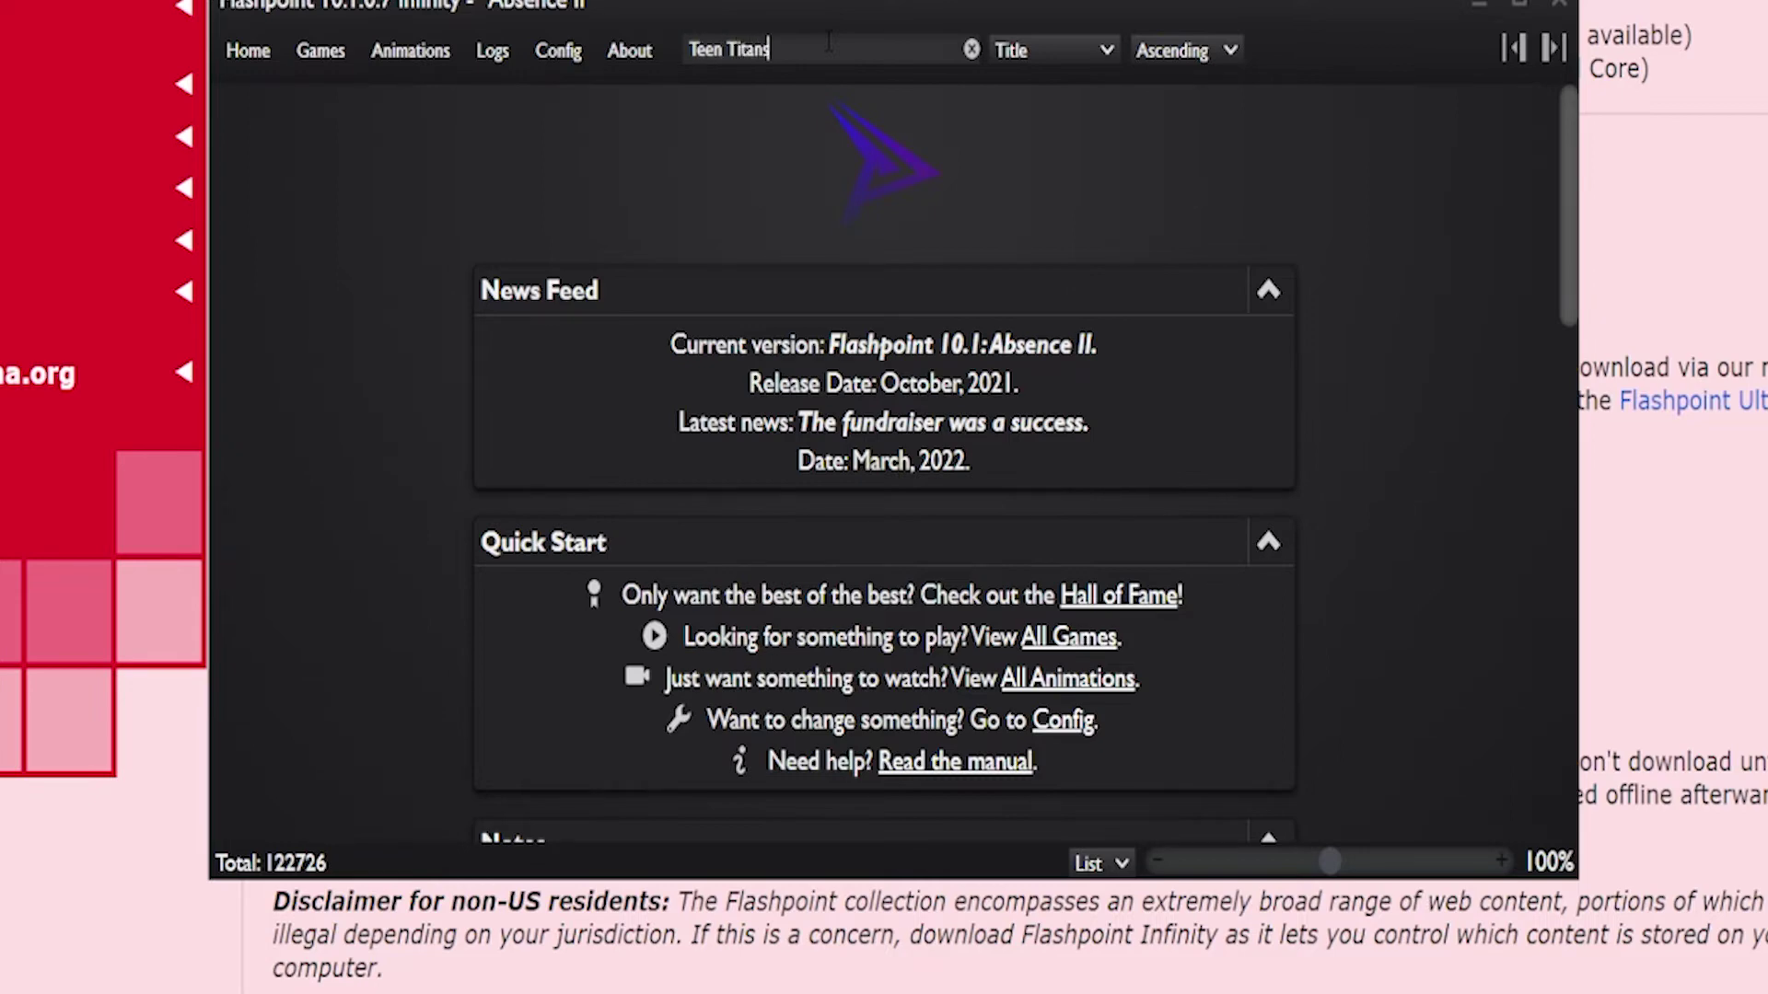
text(een Titans)
key(Return)
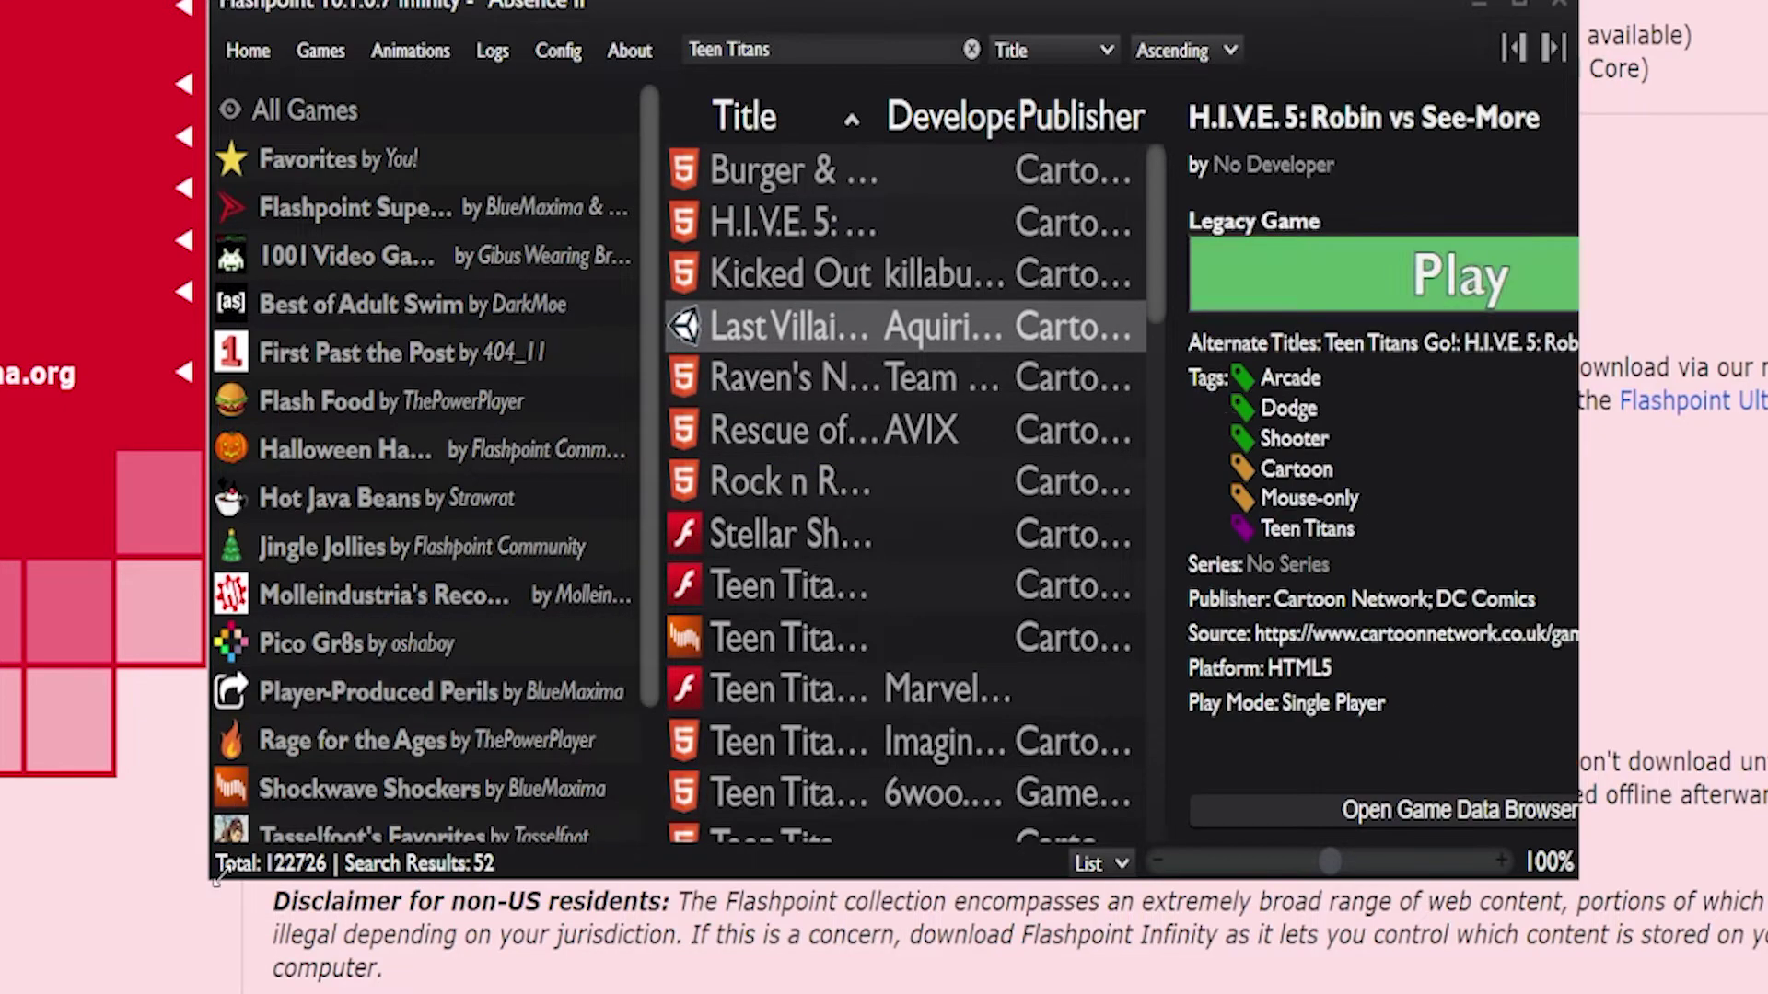
drag(204, 881, 0, 992)
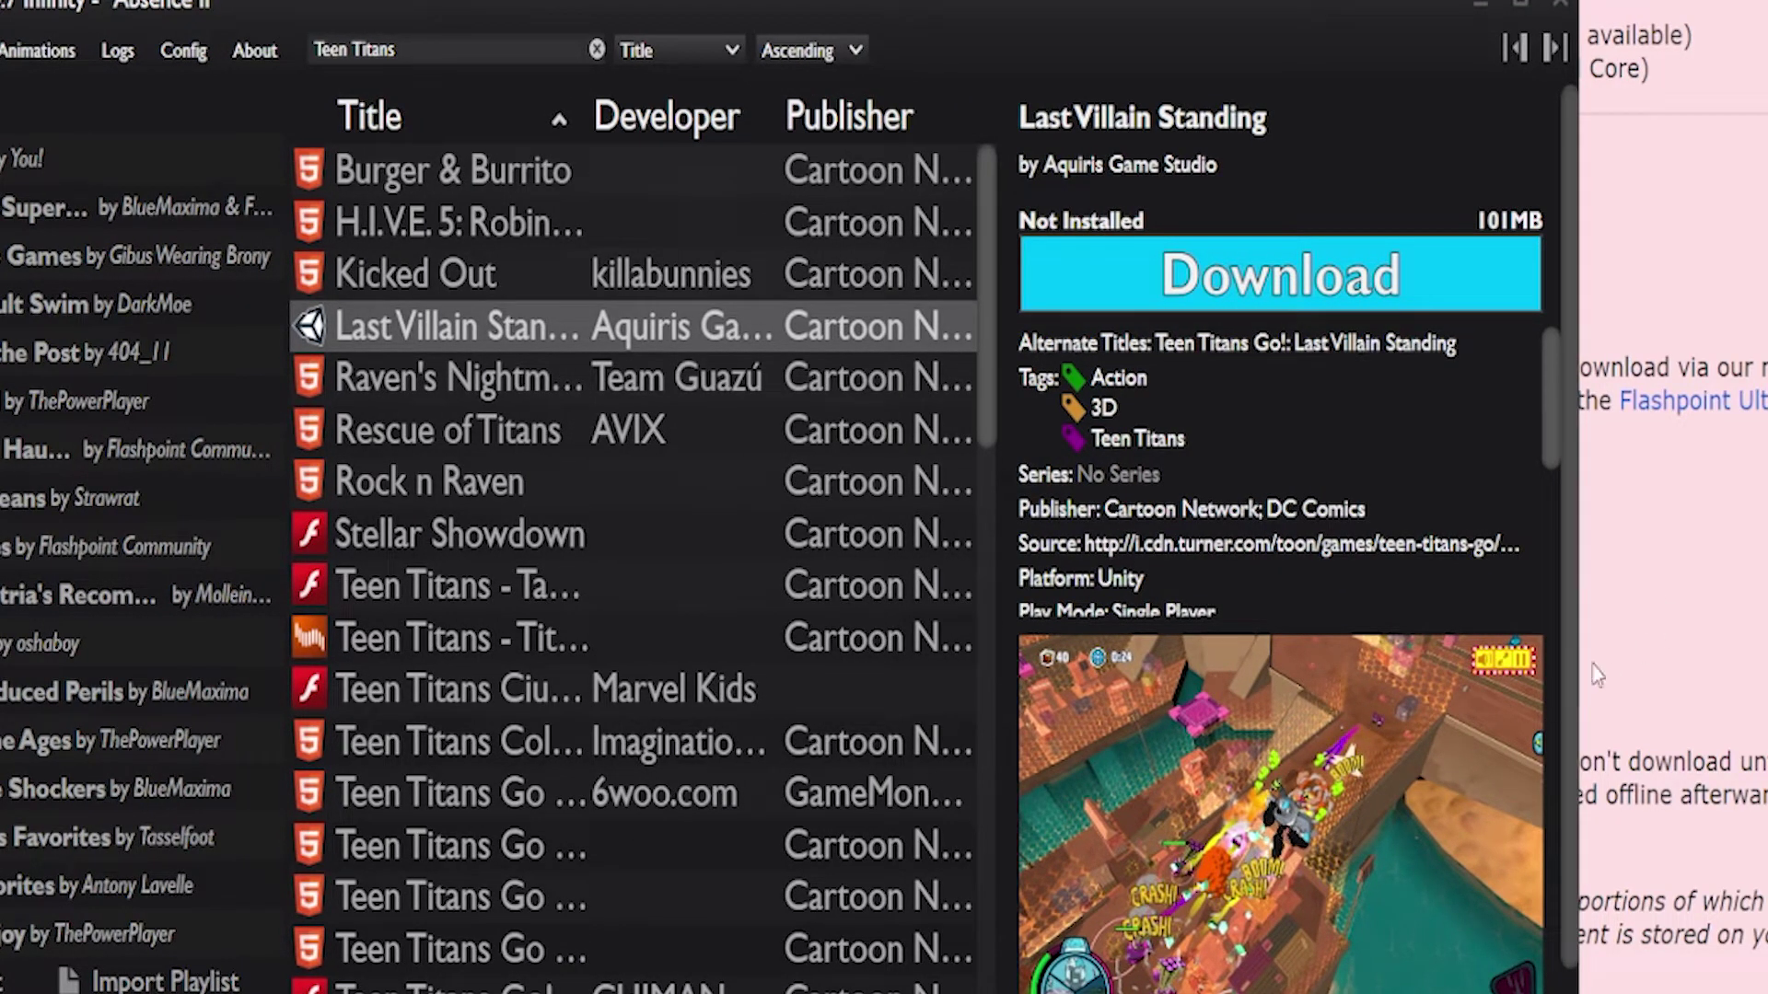
drag(1576, 562, 1767, 563)
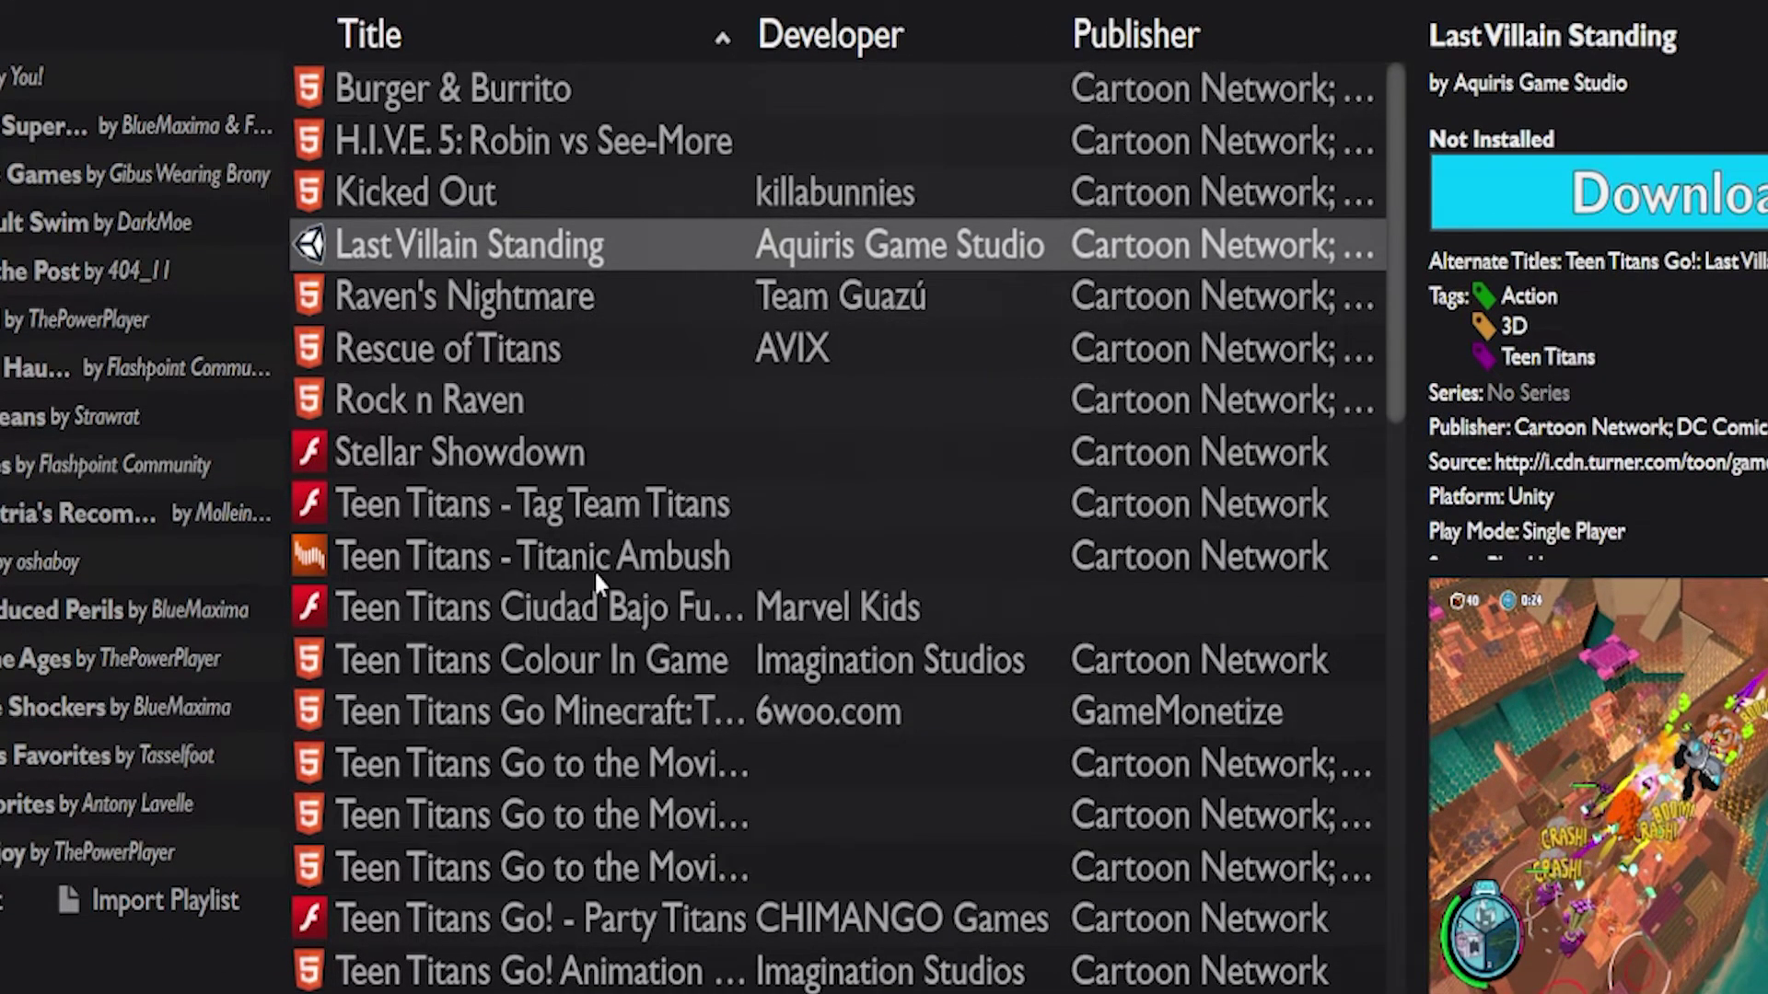
- Find Teen Titans: Battle Blitz by This Is Pop in the search results and launch it
scroll(590, 451, down, 9)
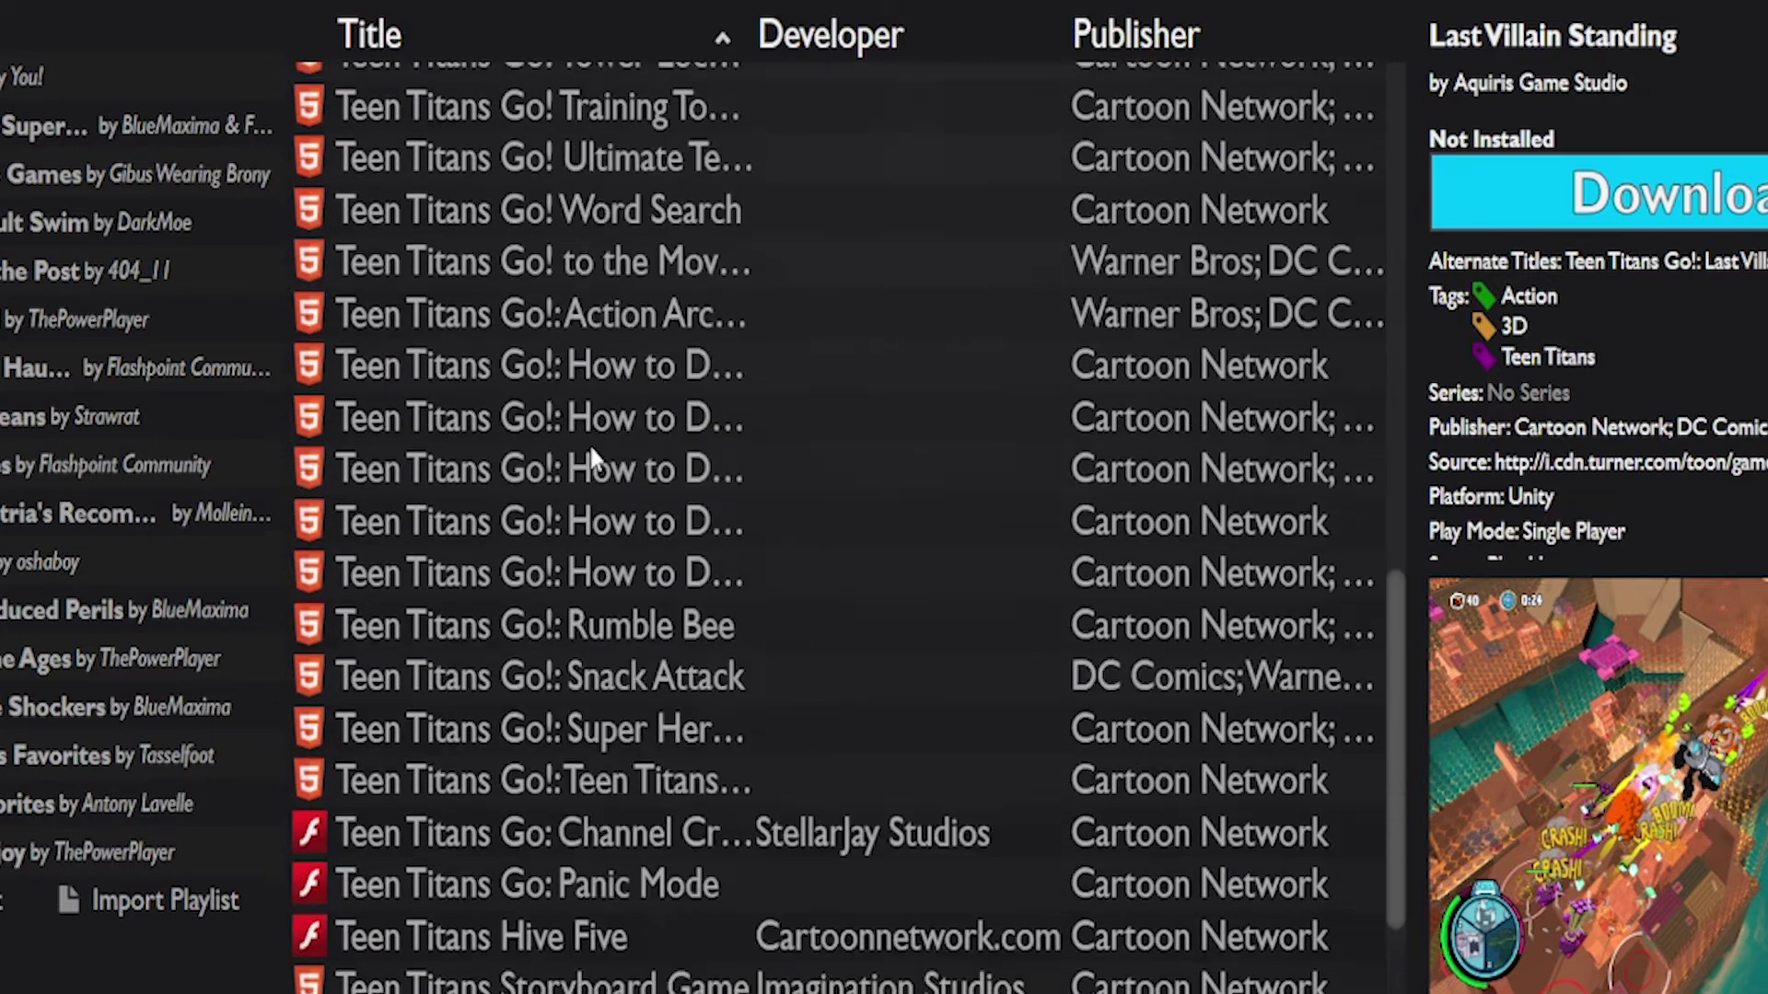
scroll(591, 454, down, 1)
scroll(589, 444, down, 1)
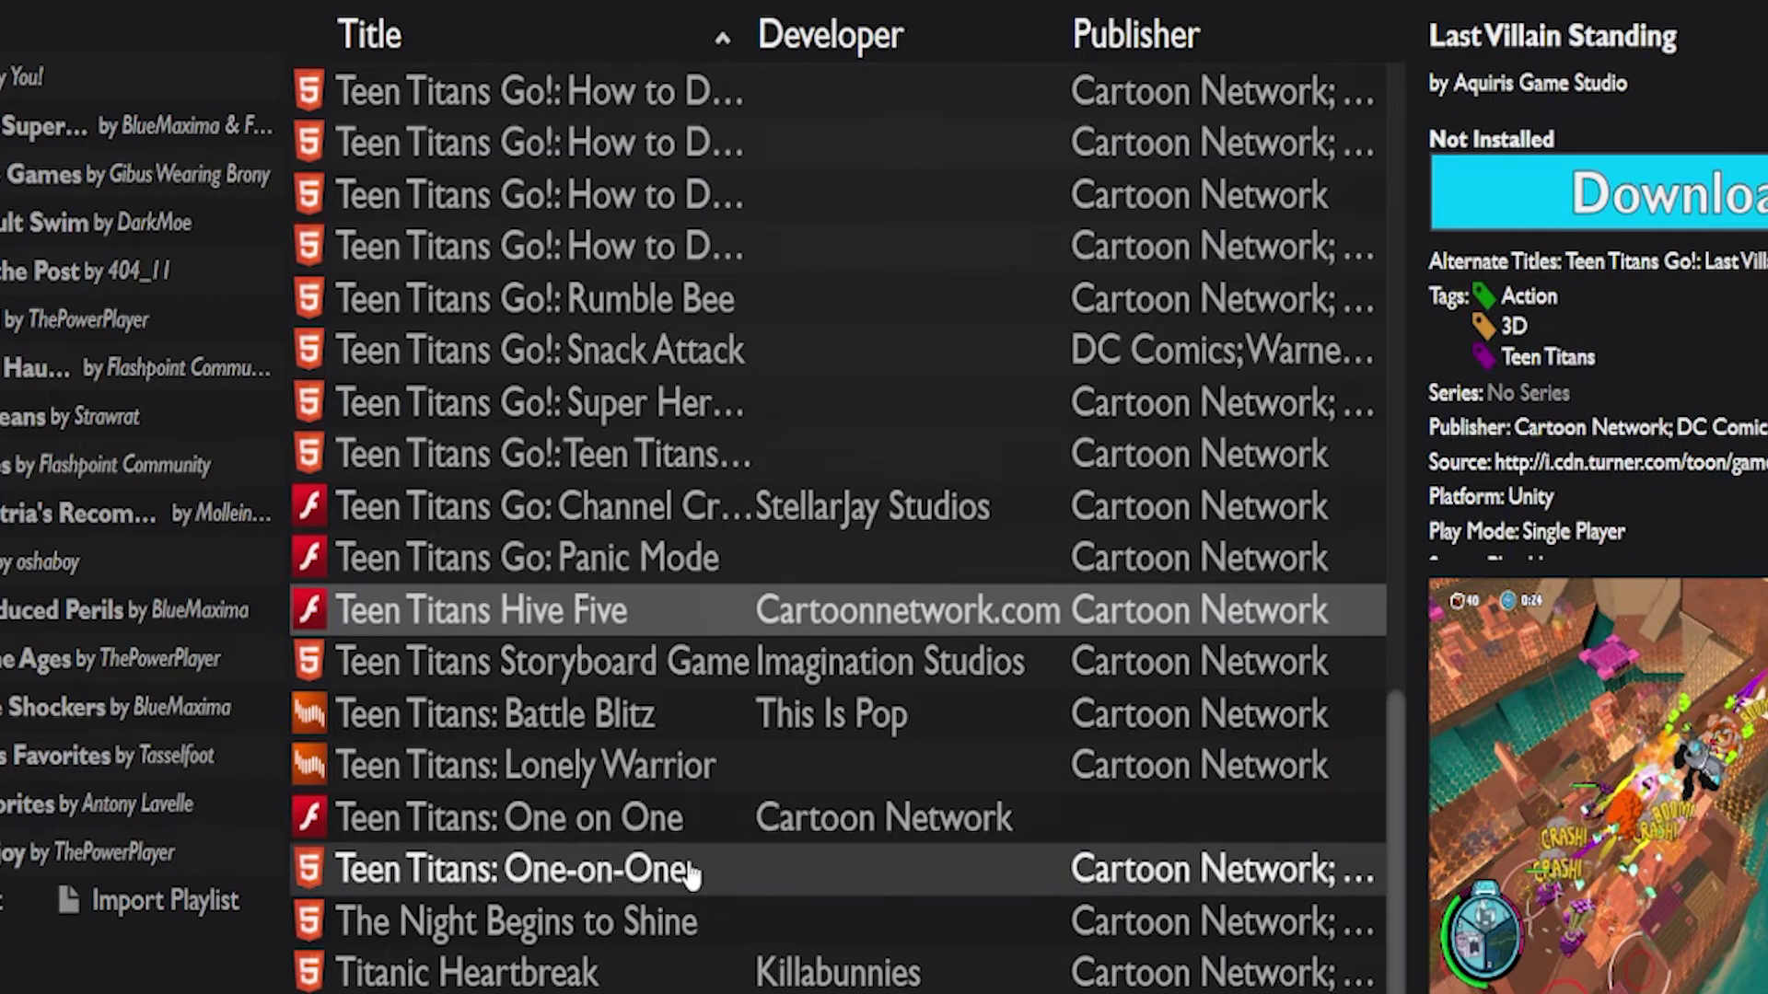
click(488, 723)
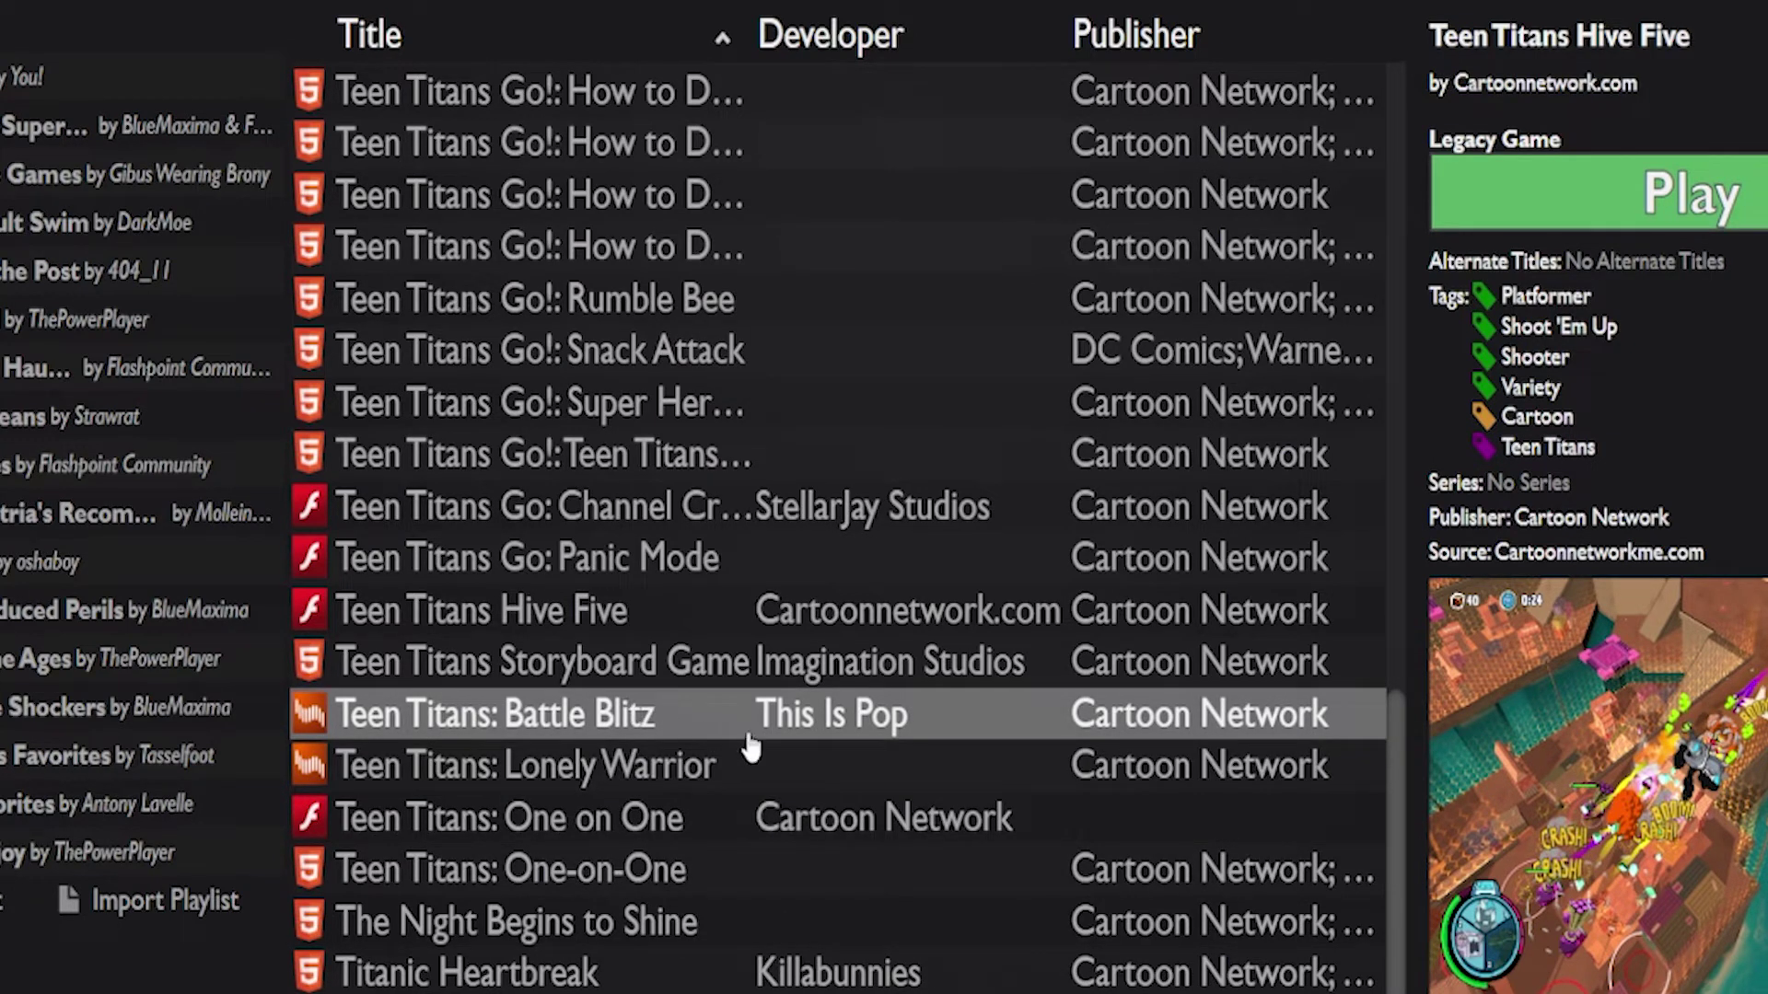
double_click(907, 716)
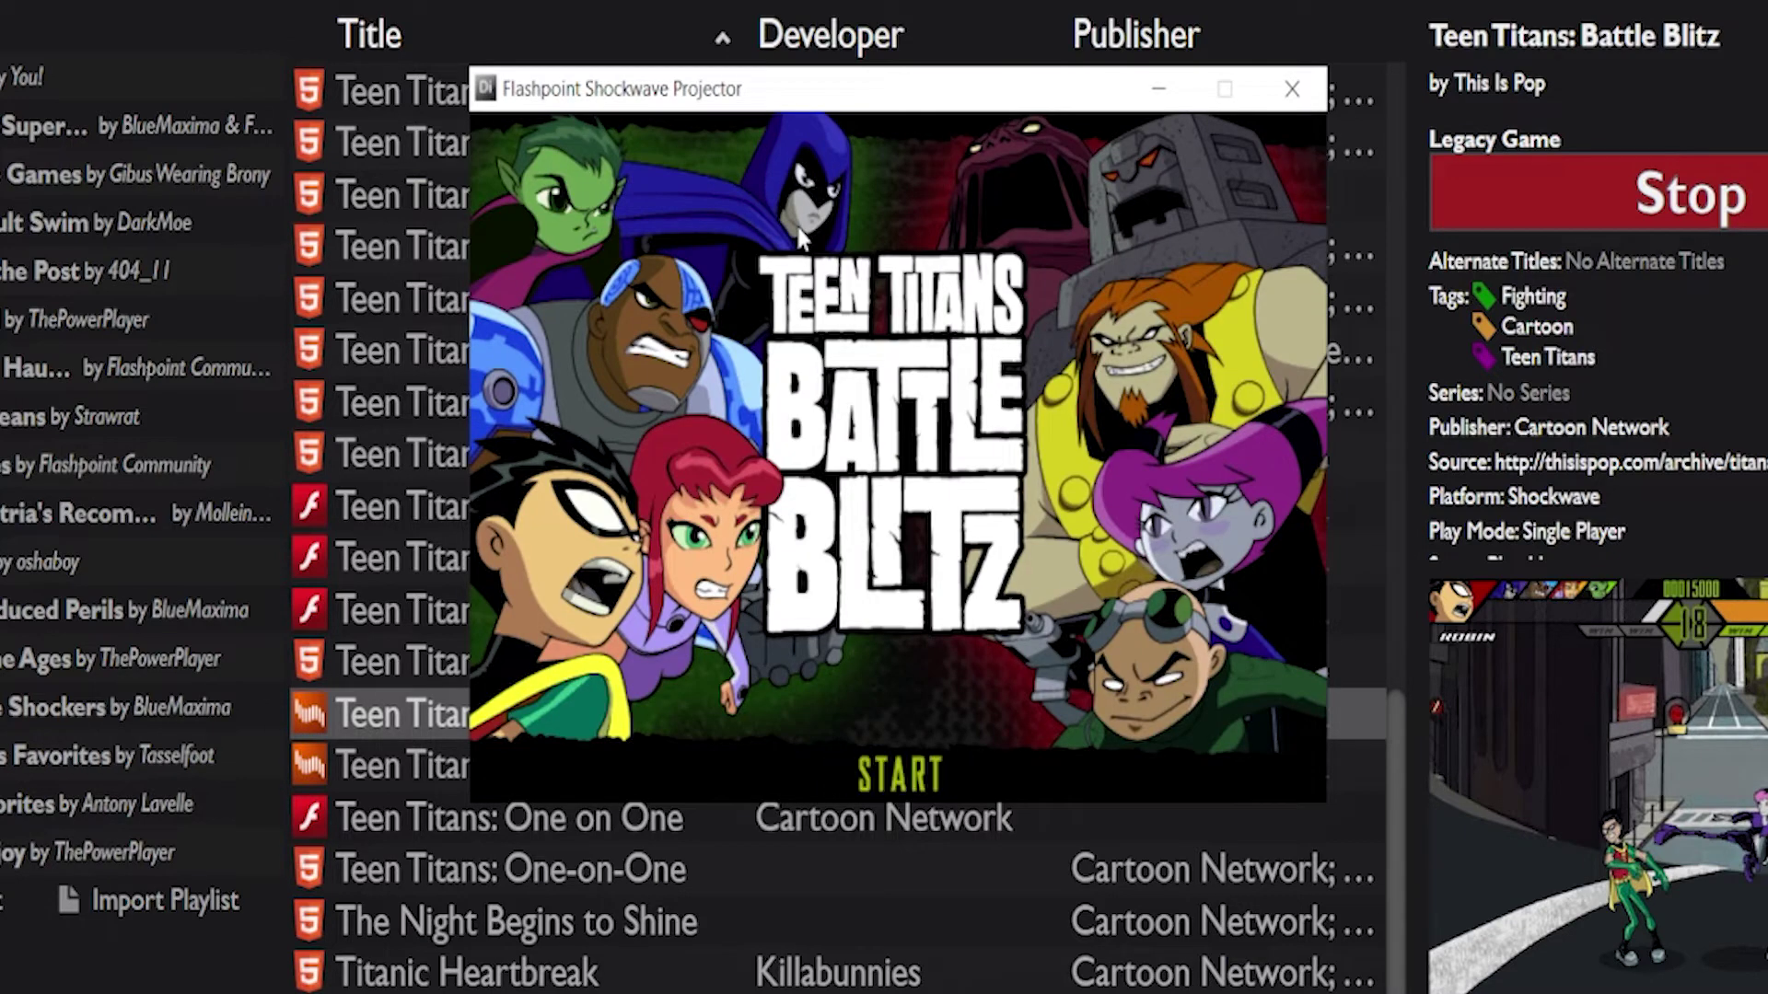
- Start Teen Titans: Battle Blitz, advance past the intro and choose the Intermediate difficulty
click(910, 790)
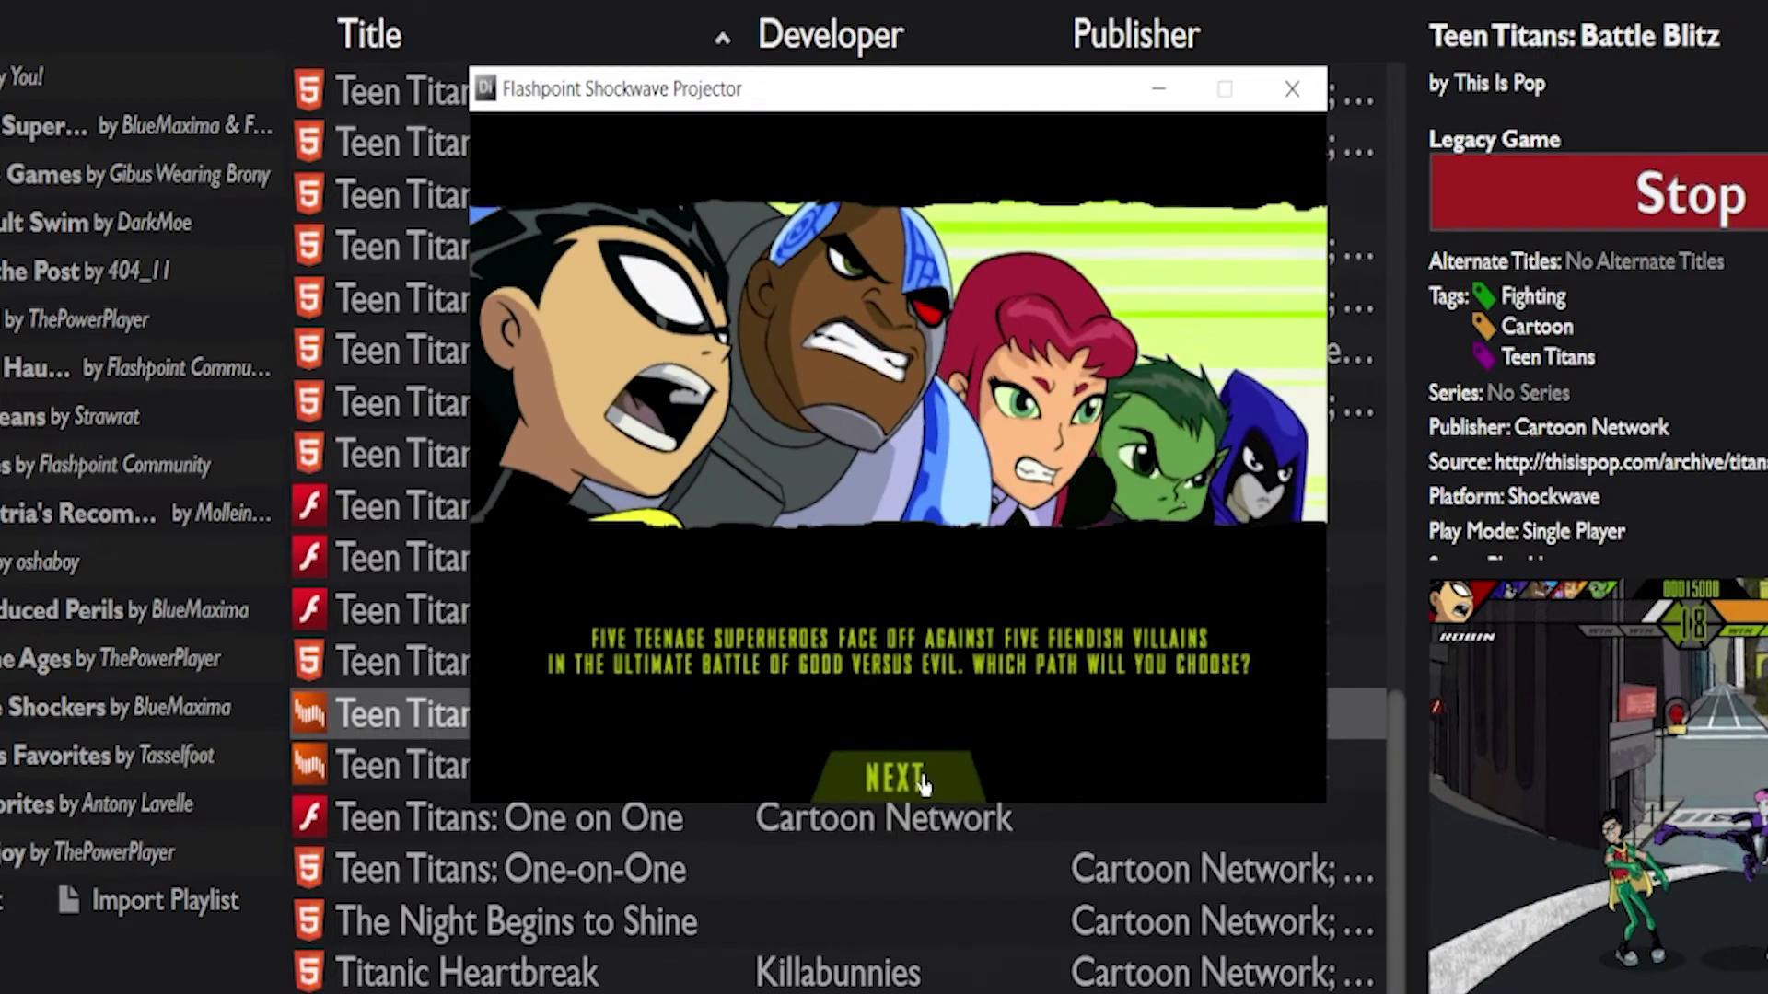
click(923, 783)
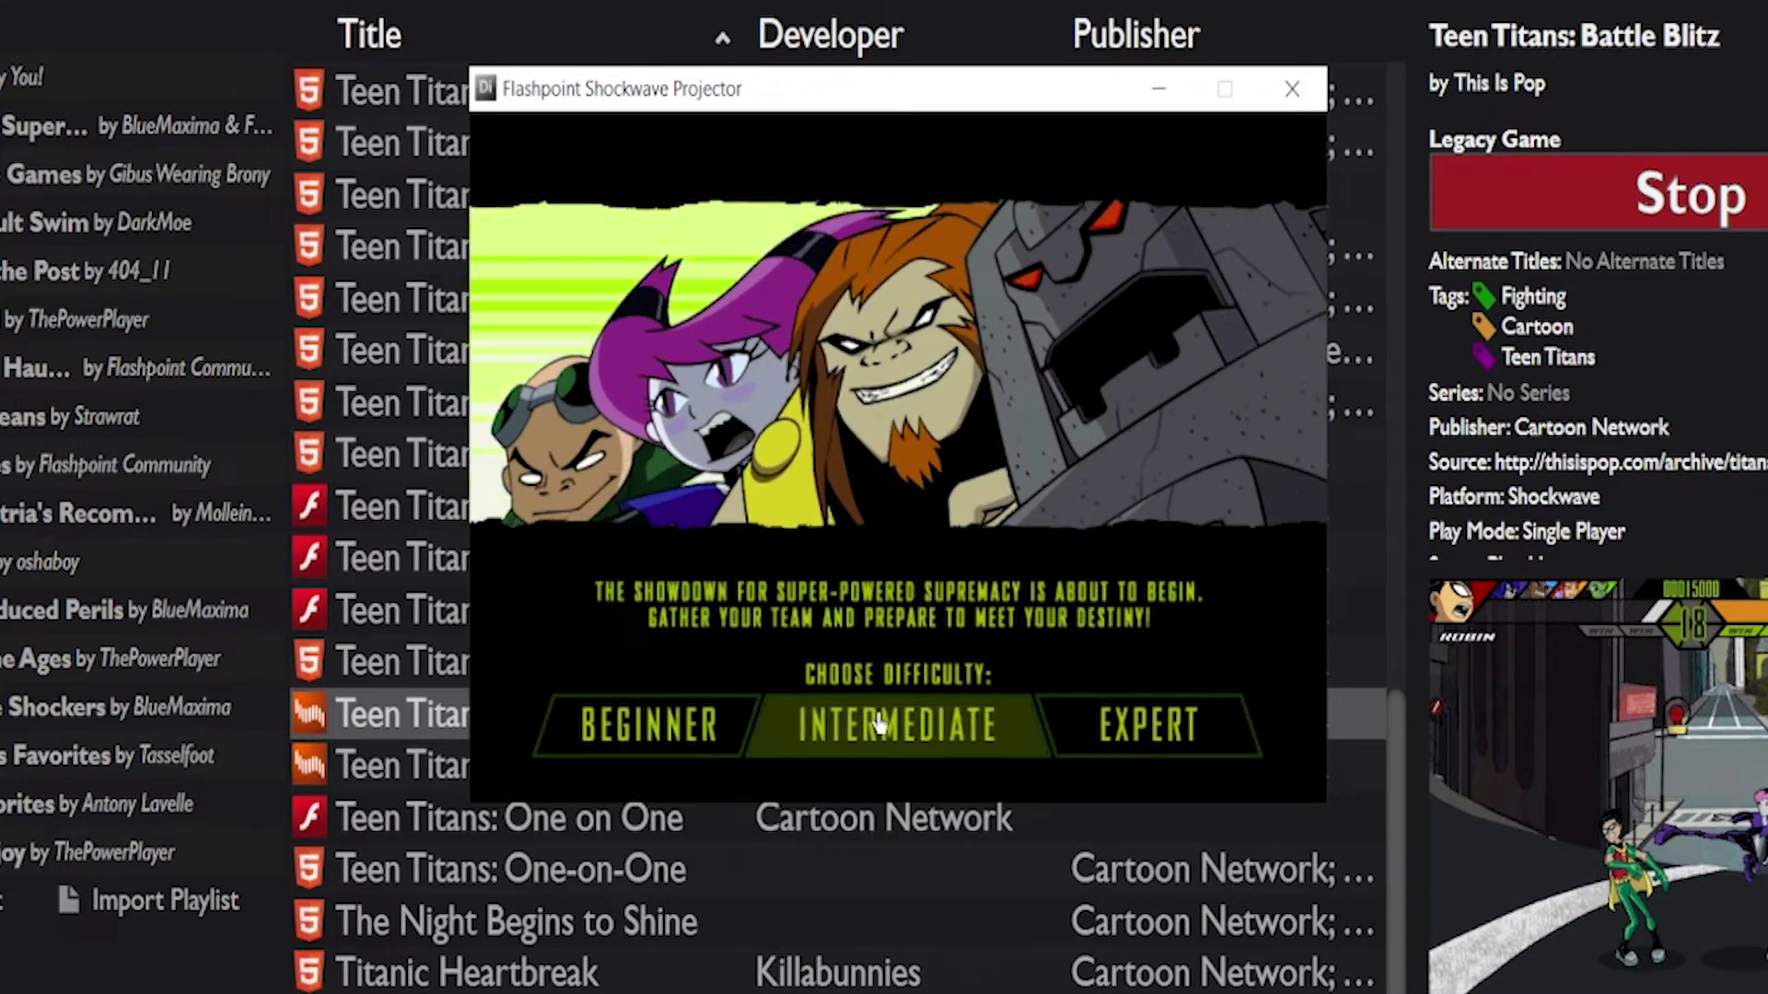
click(880, 725)
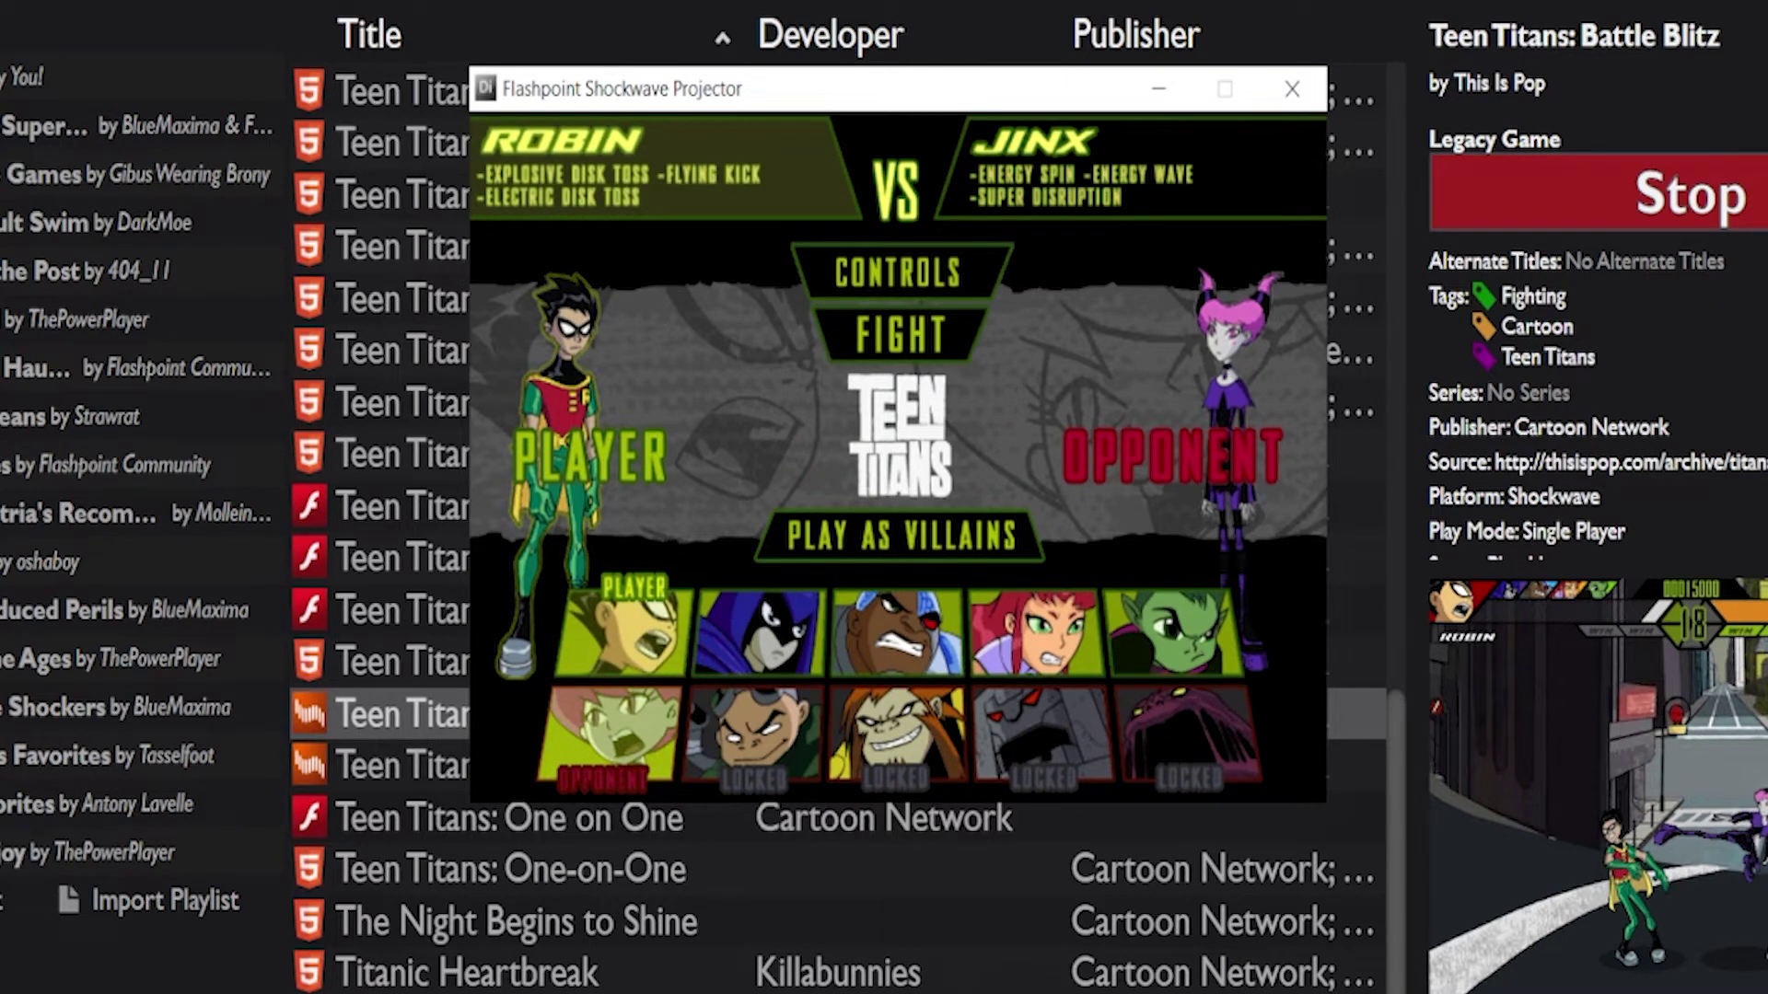
- Switch to OBS, lower the Desktop Audio volume and return to the Flashpoint Shockwave Projector window
key(alt+Tab)
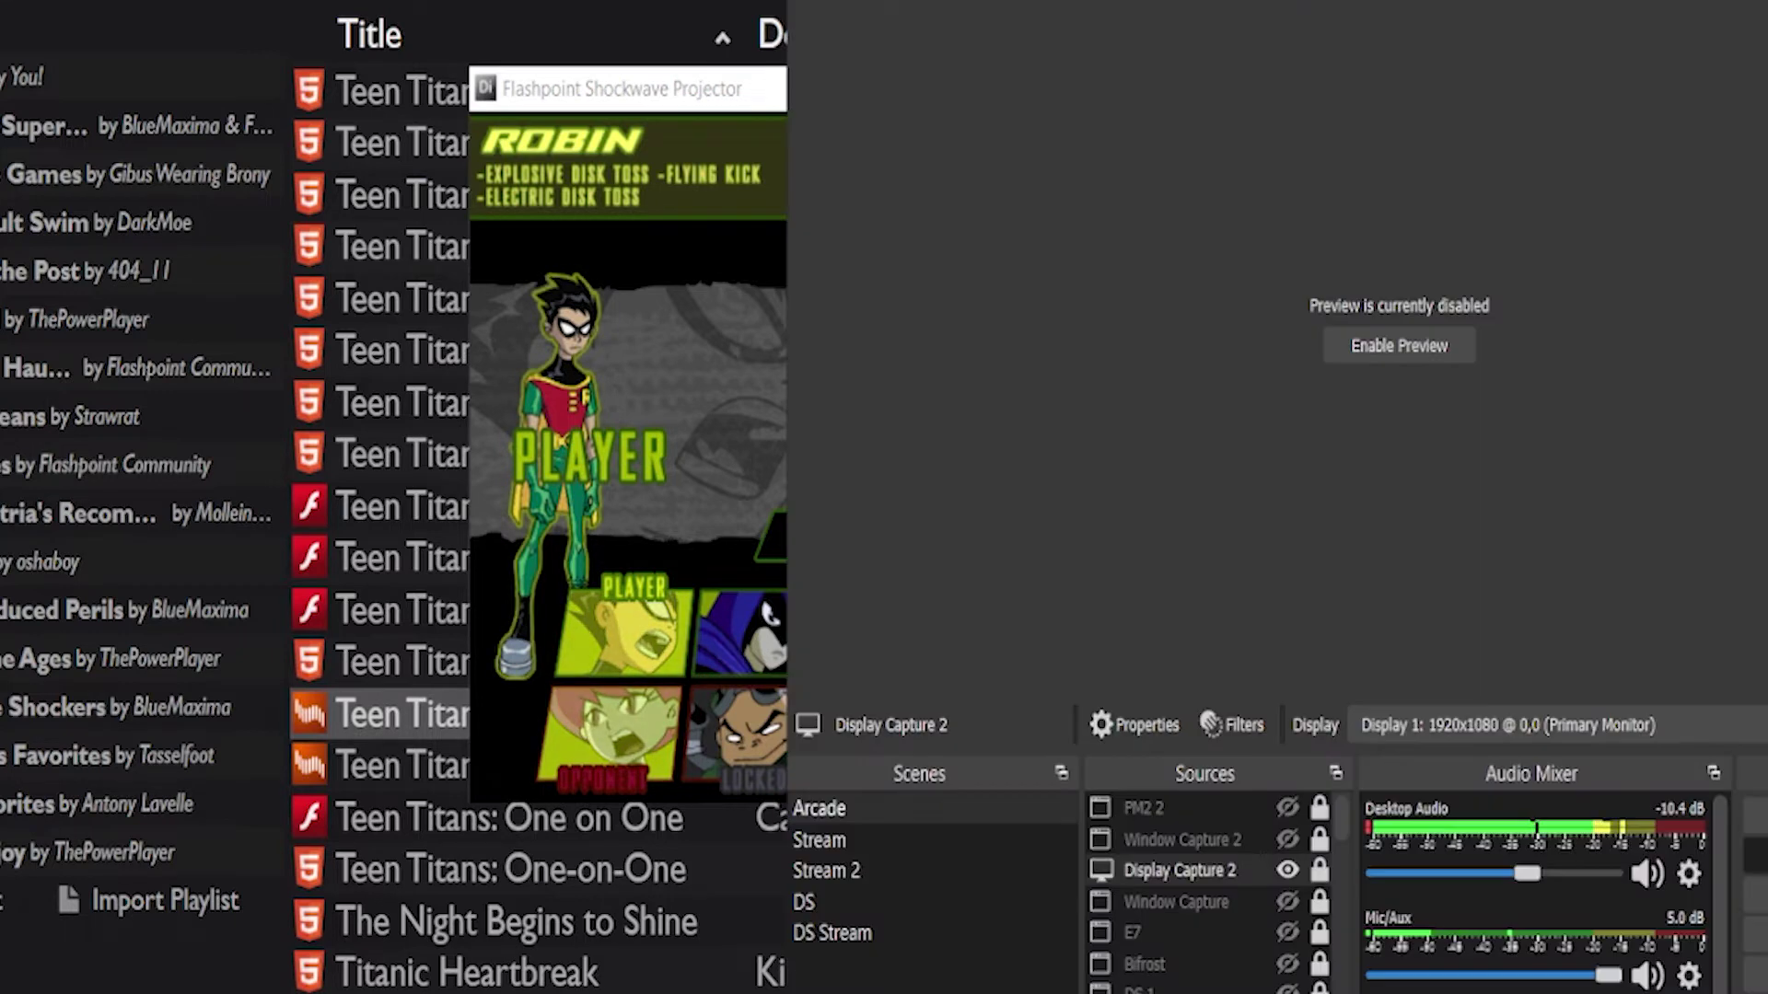
drag(1520, 881, 1455, 882)
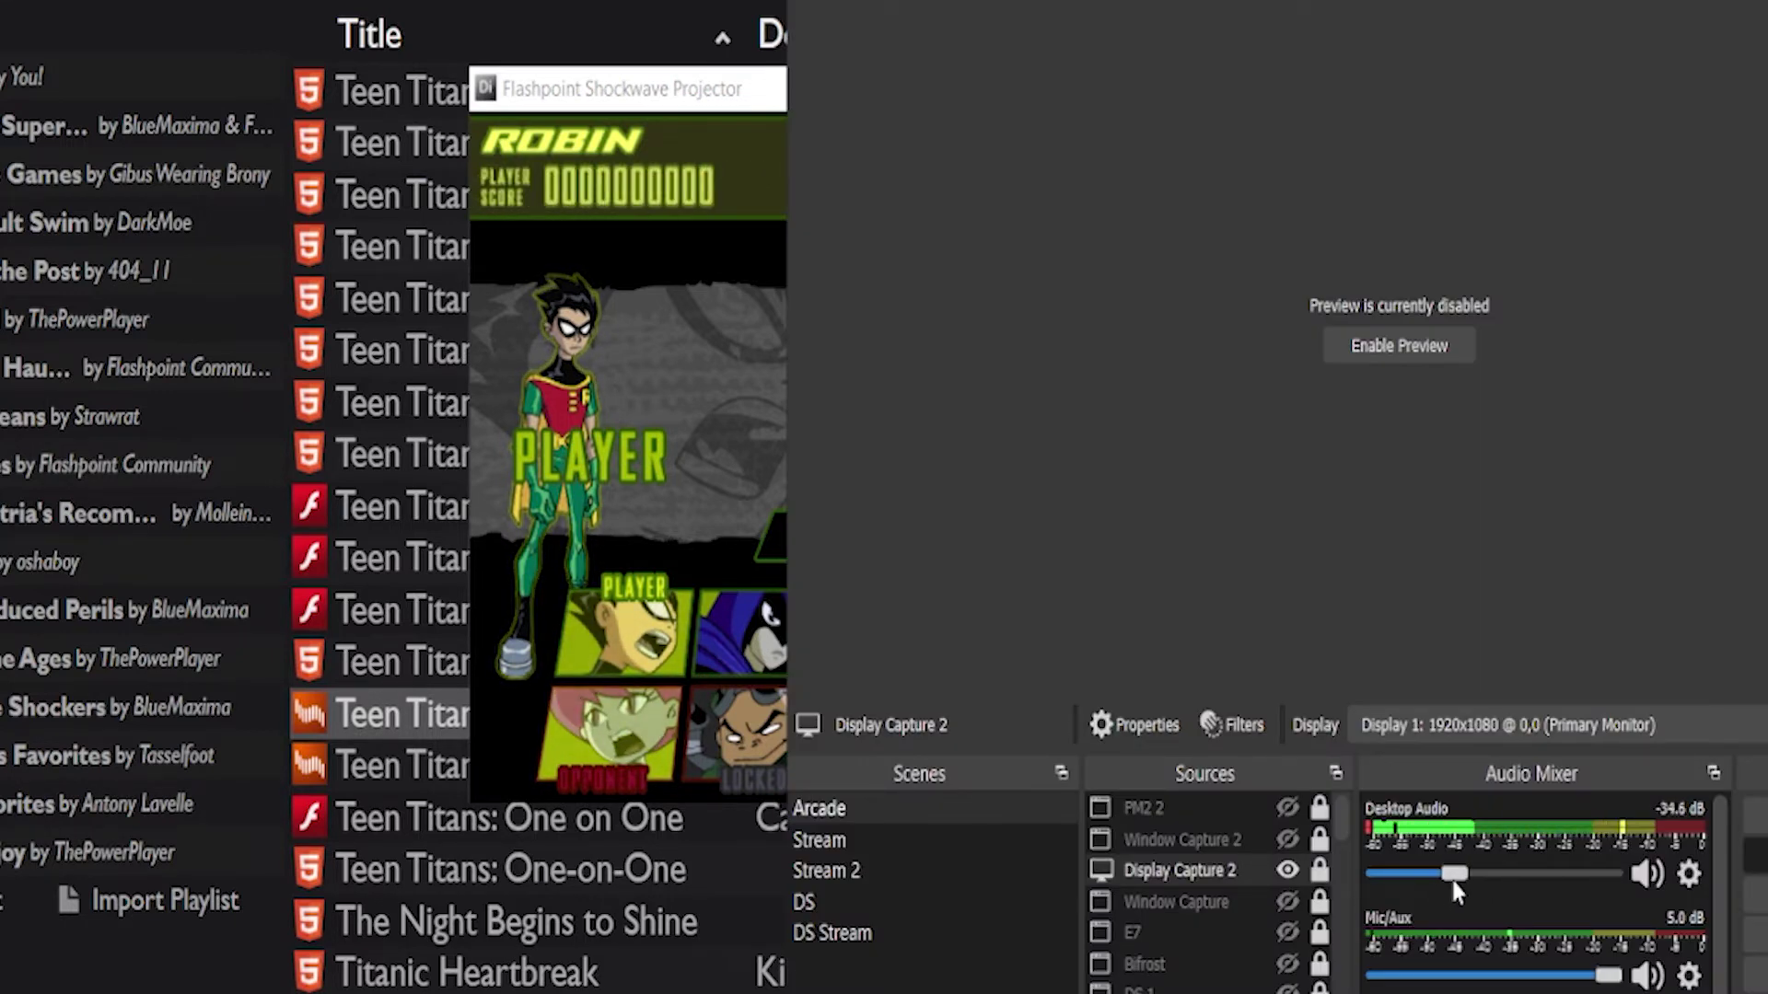
click(564, 89)
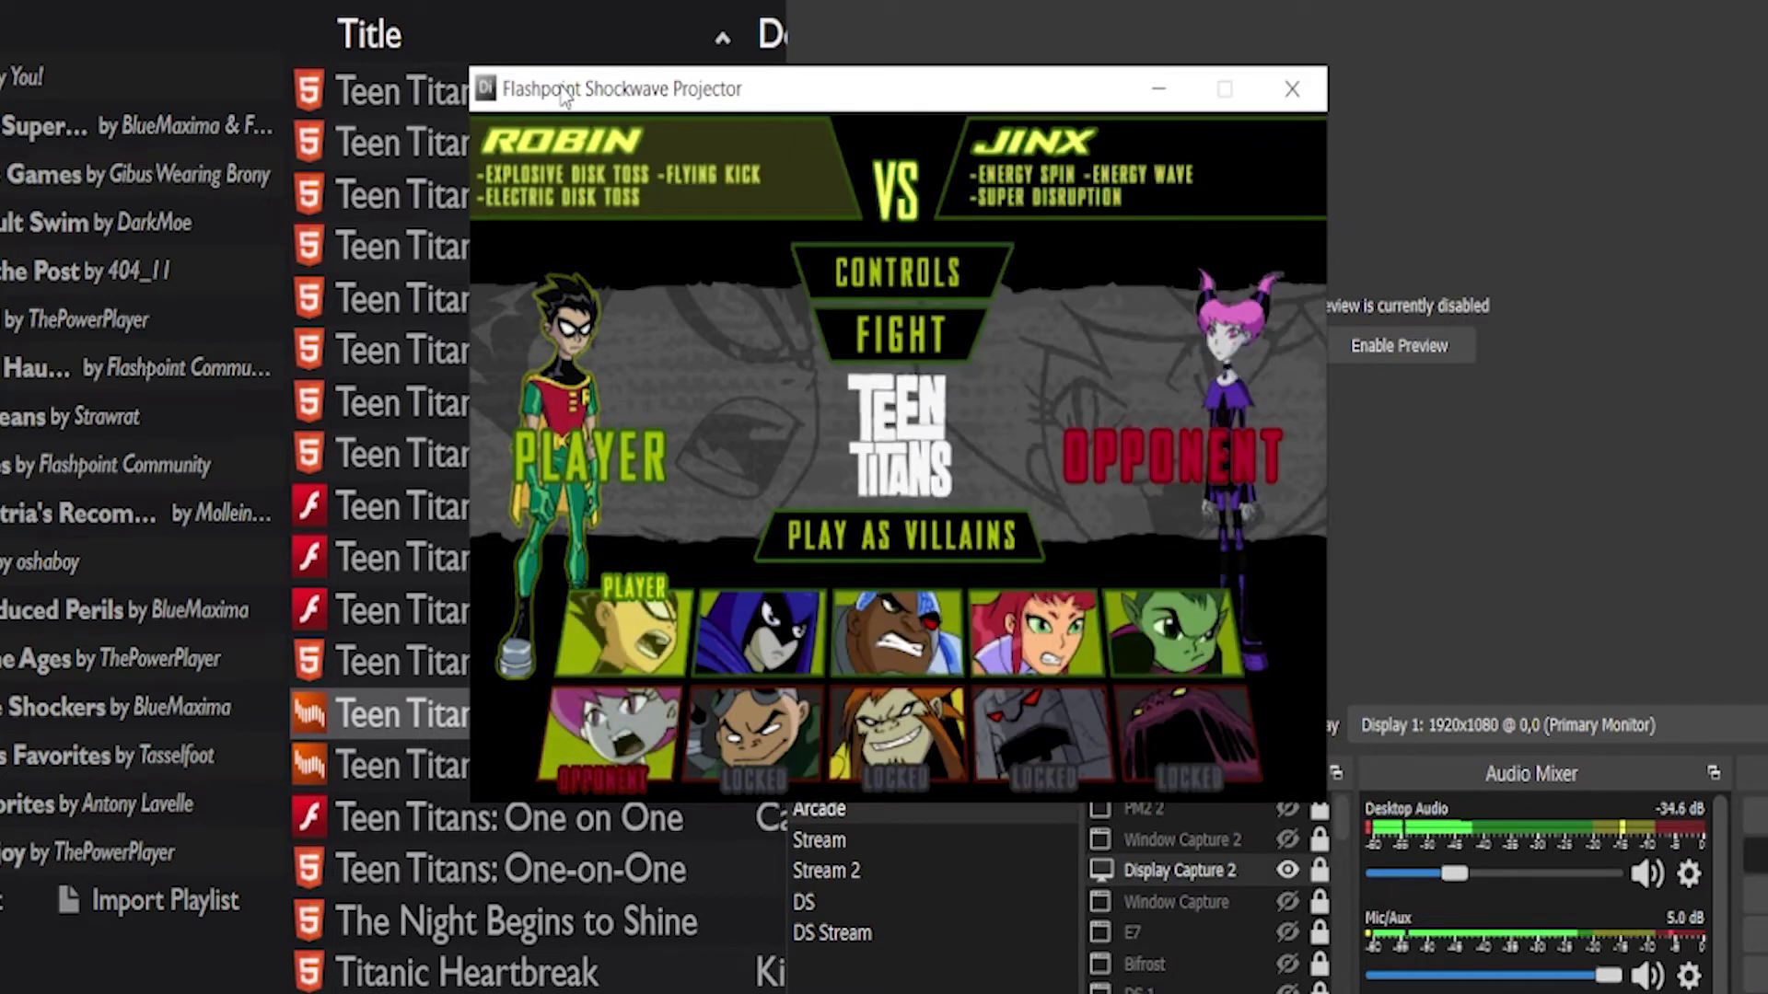
- View Robin's controls and start the fight as Robin against Jinx
click(884, 276)
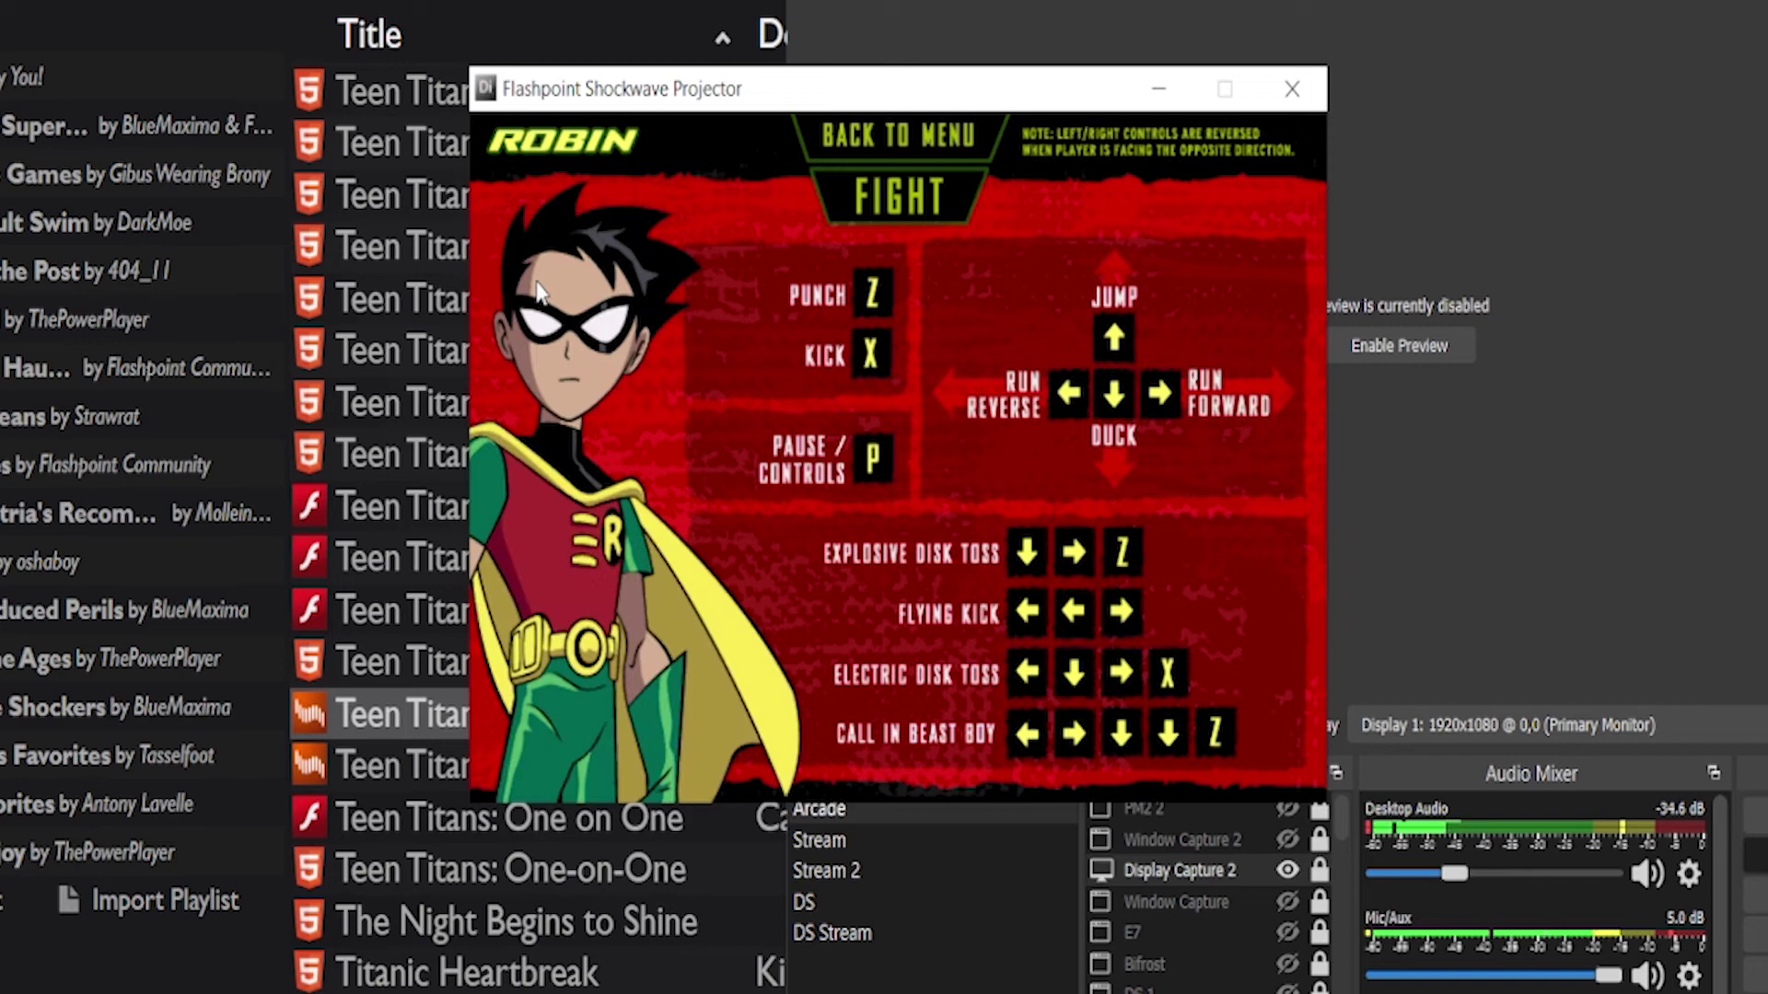
click(898, 196)
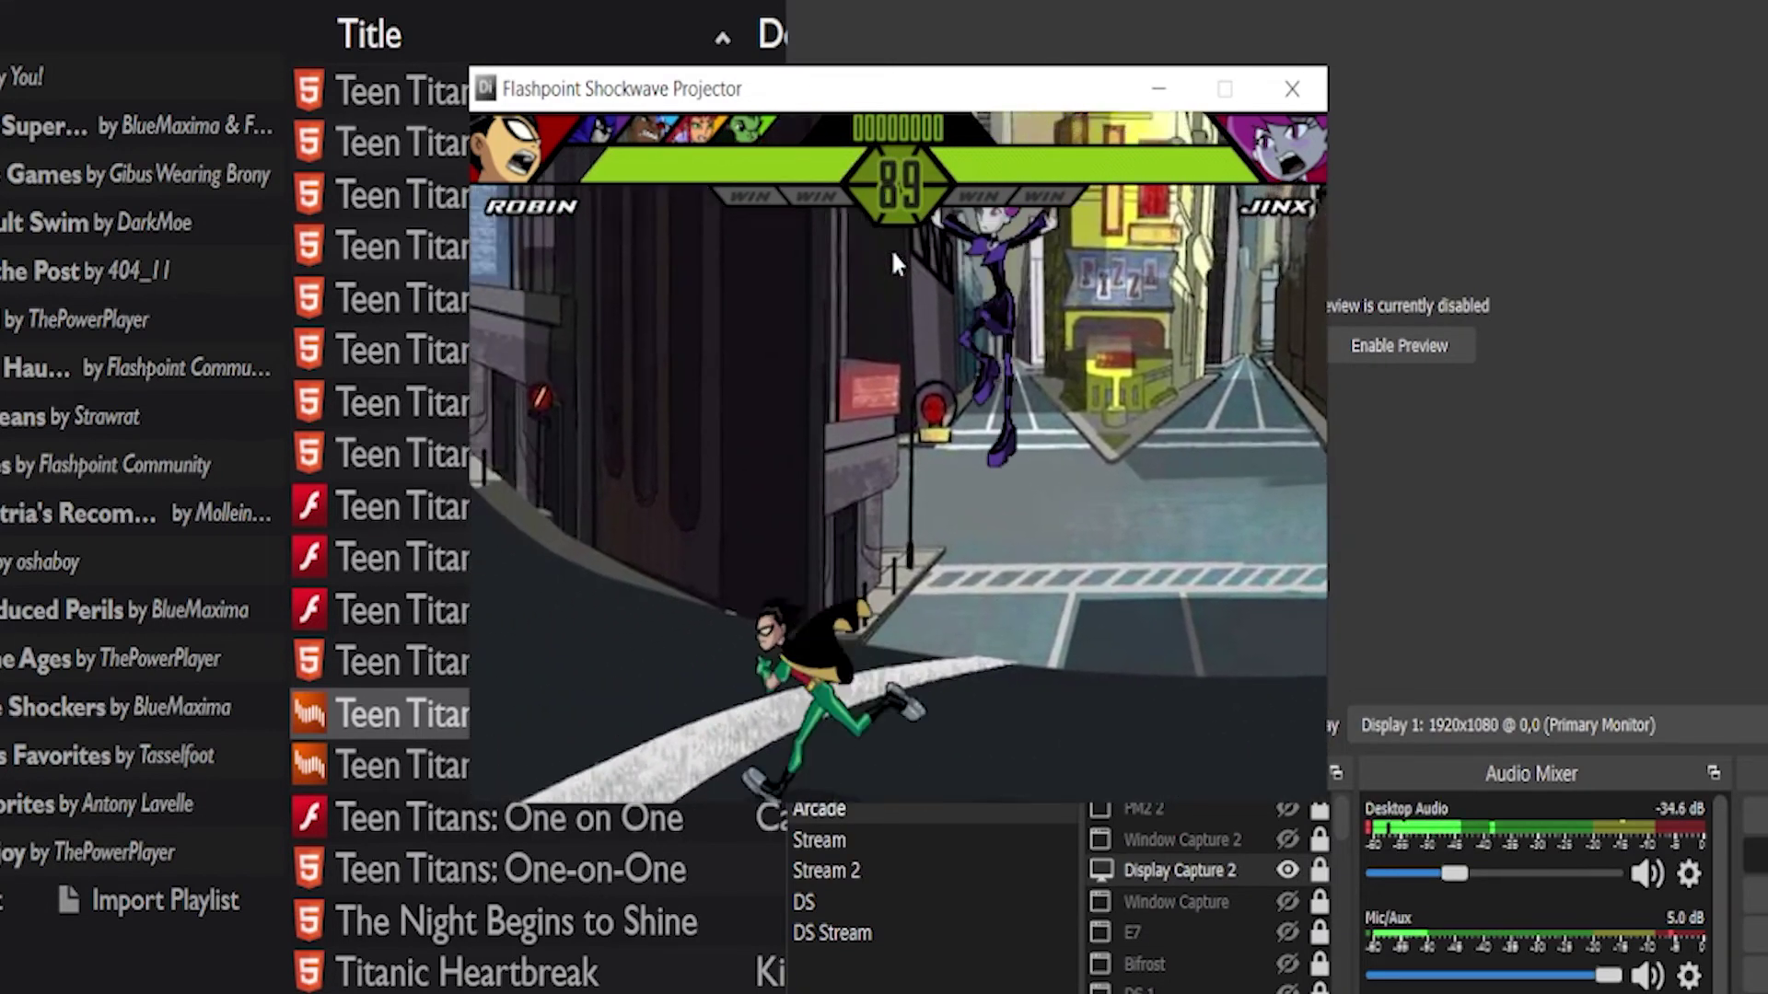
- Fight Jinx as Robin in the street arena, moving in, jumping, ducking and attacking at close range
key(Right)
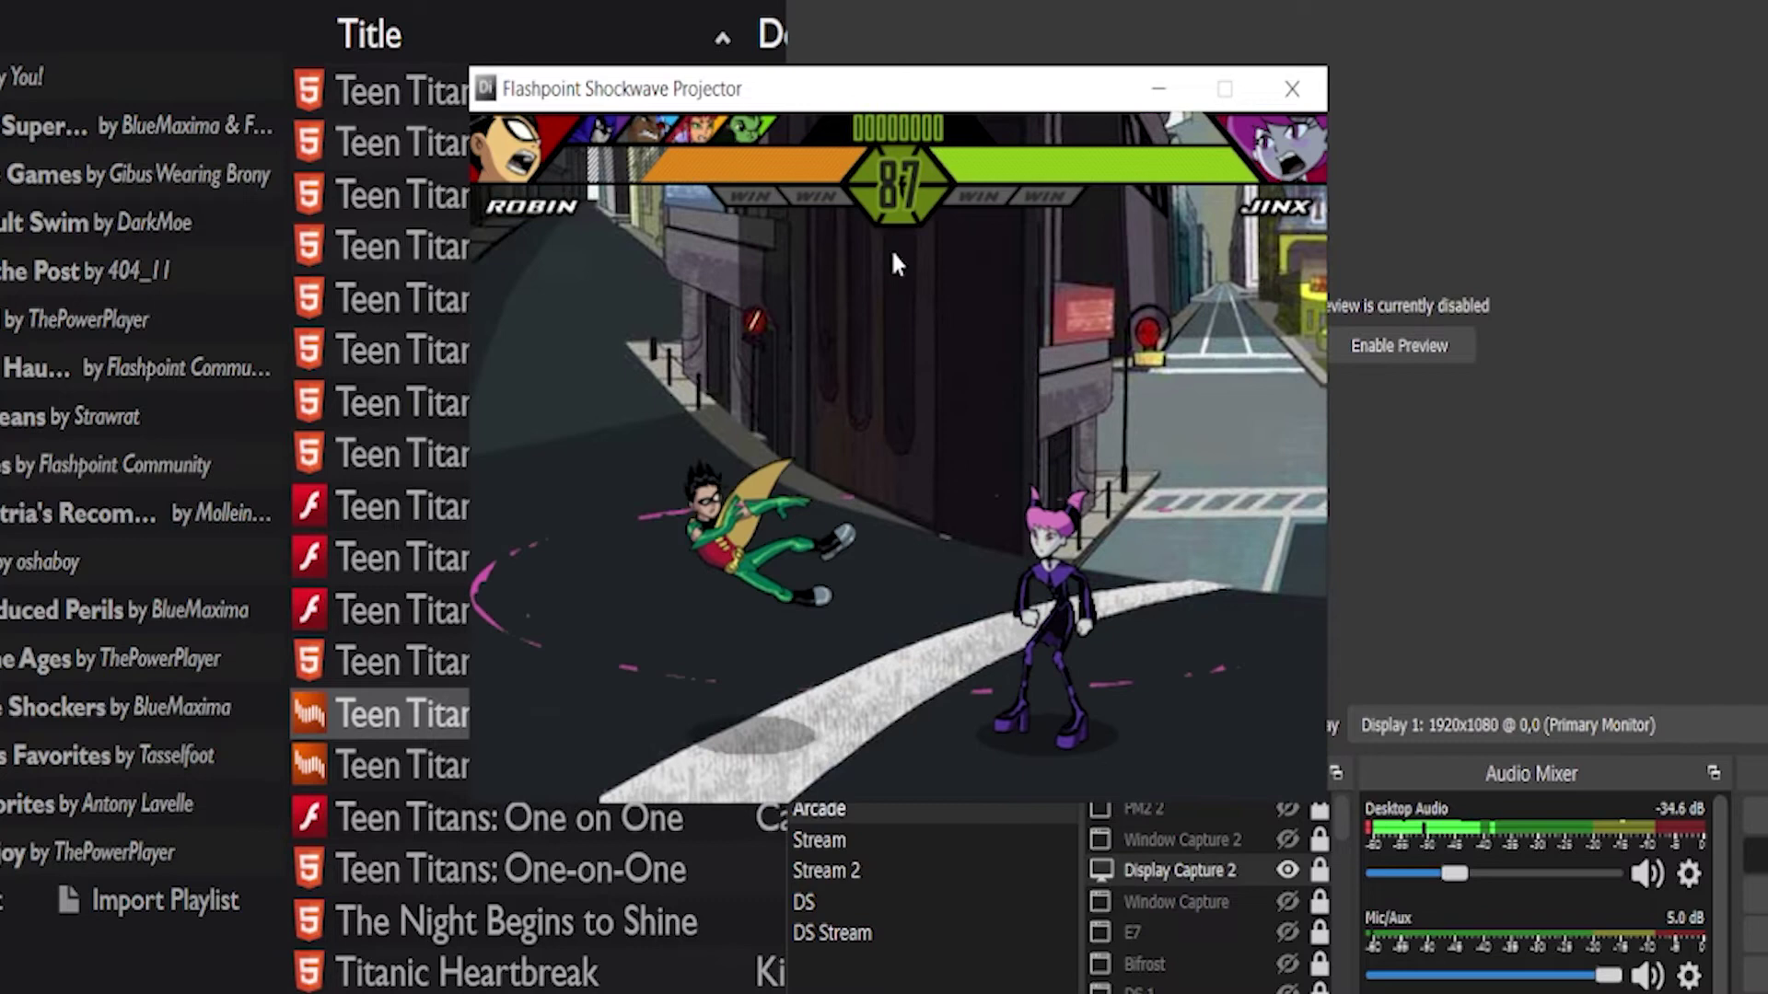
key(Left)
key(Down)
key(Down)
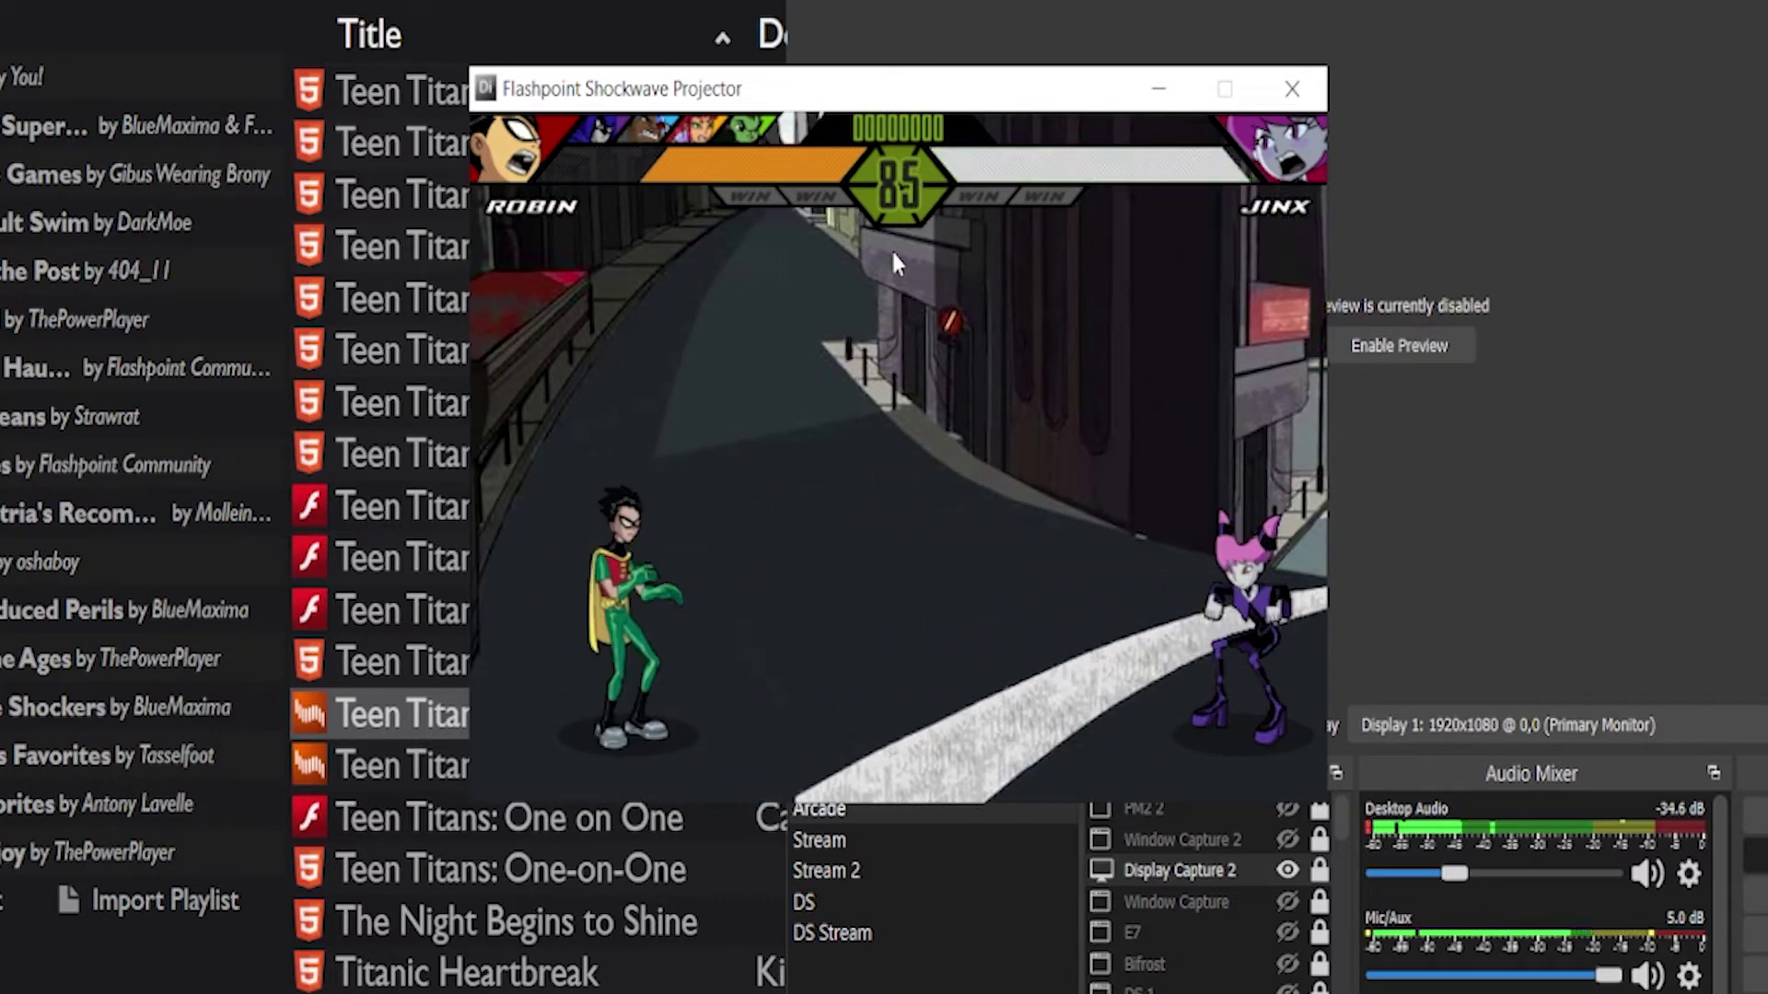
key(s)
key(a)
key(a)
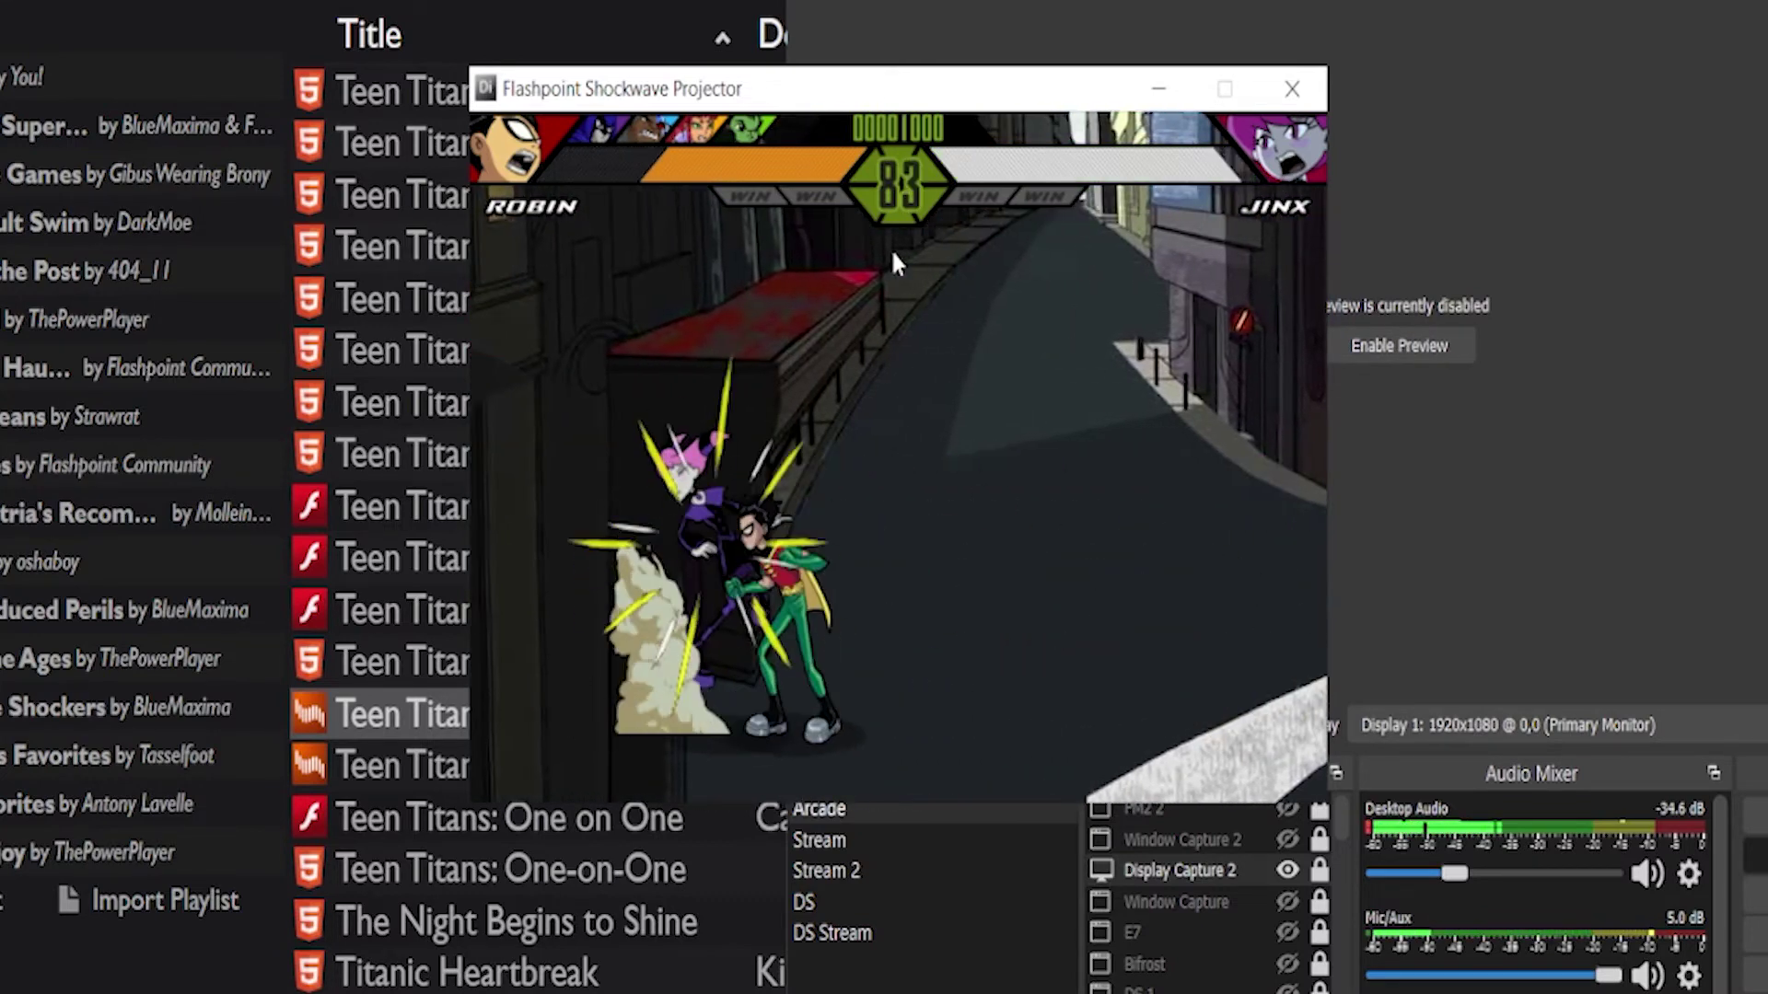
key(a)
key(Right)
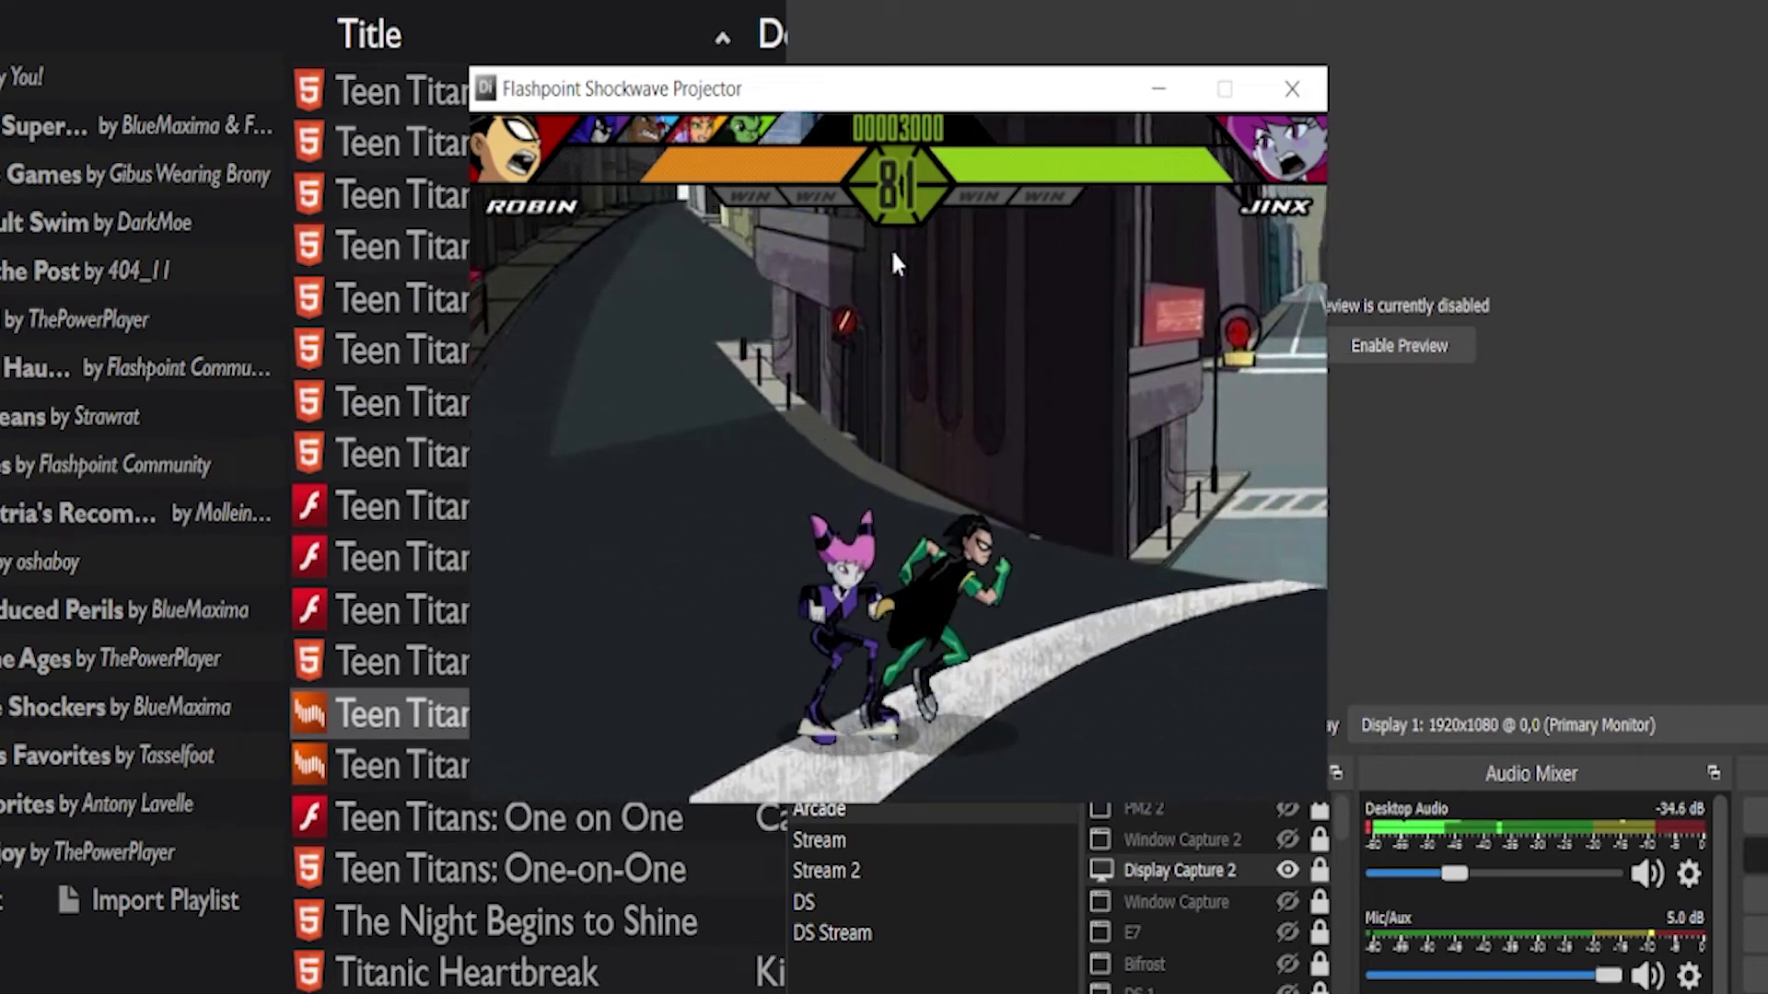
key(Left)
key(Up)
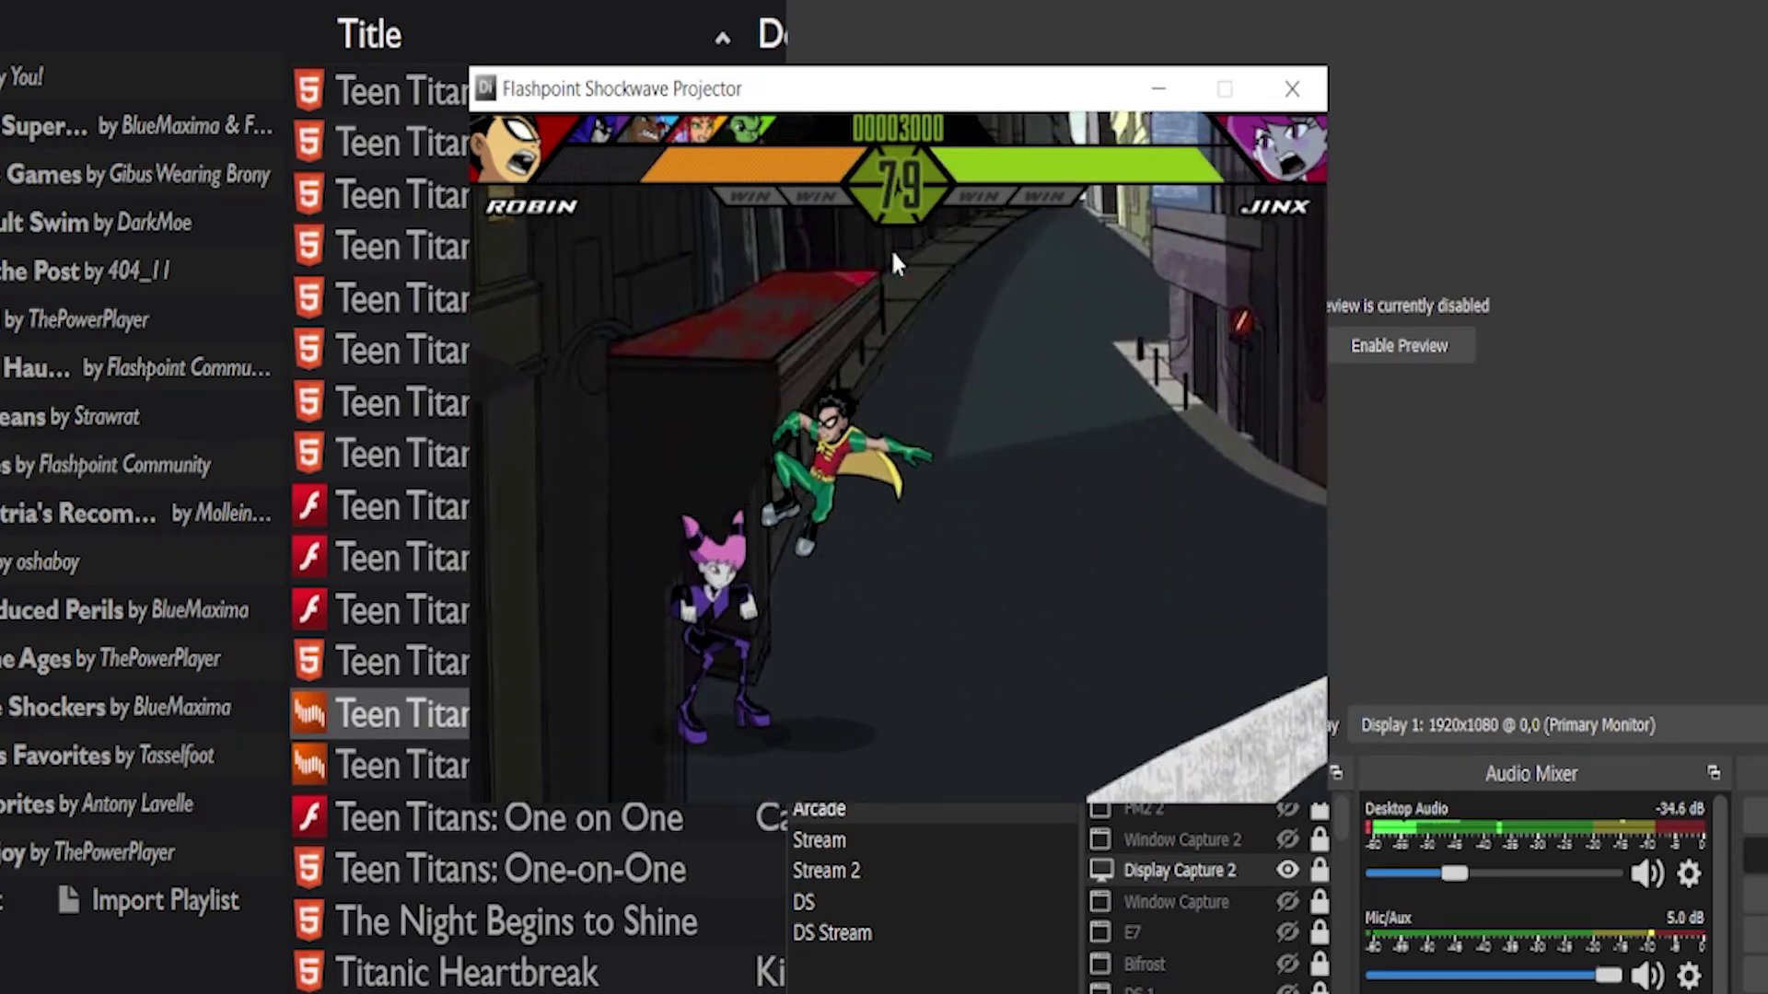
key(Down)
key(Right)
key(a)
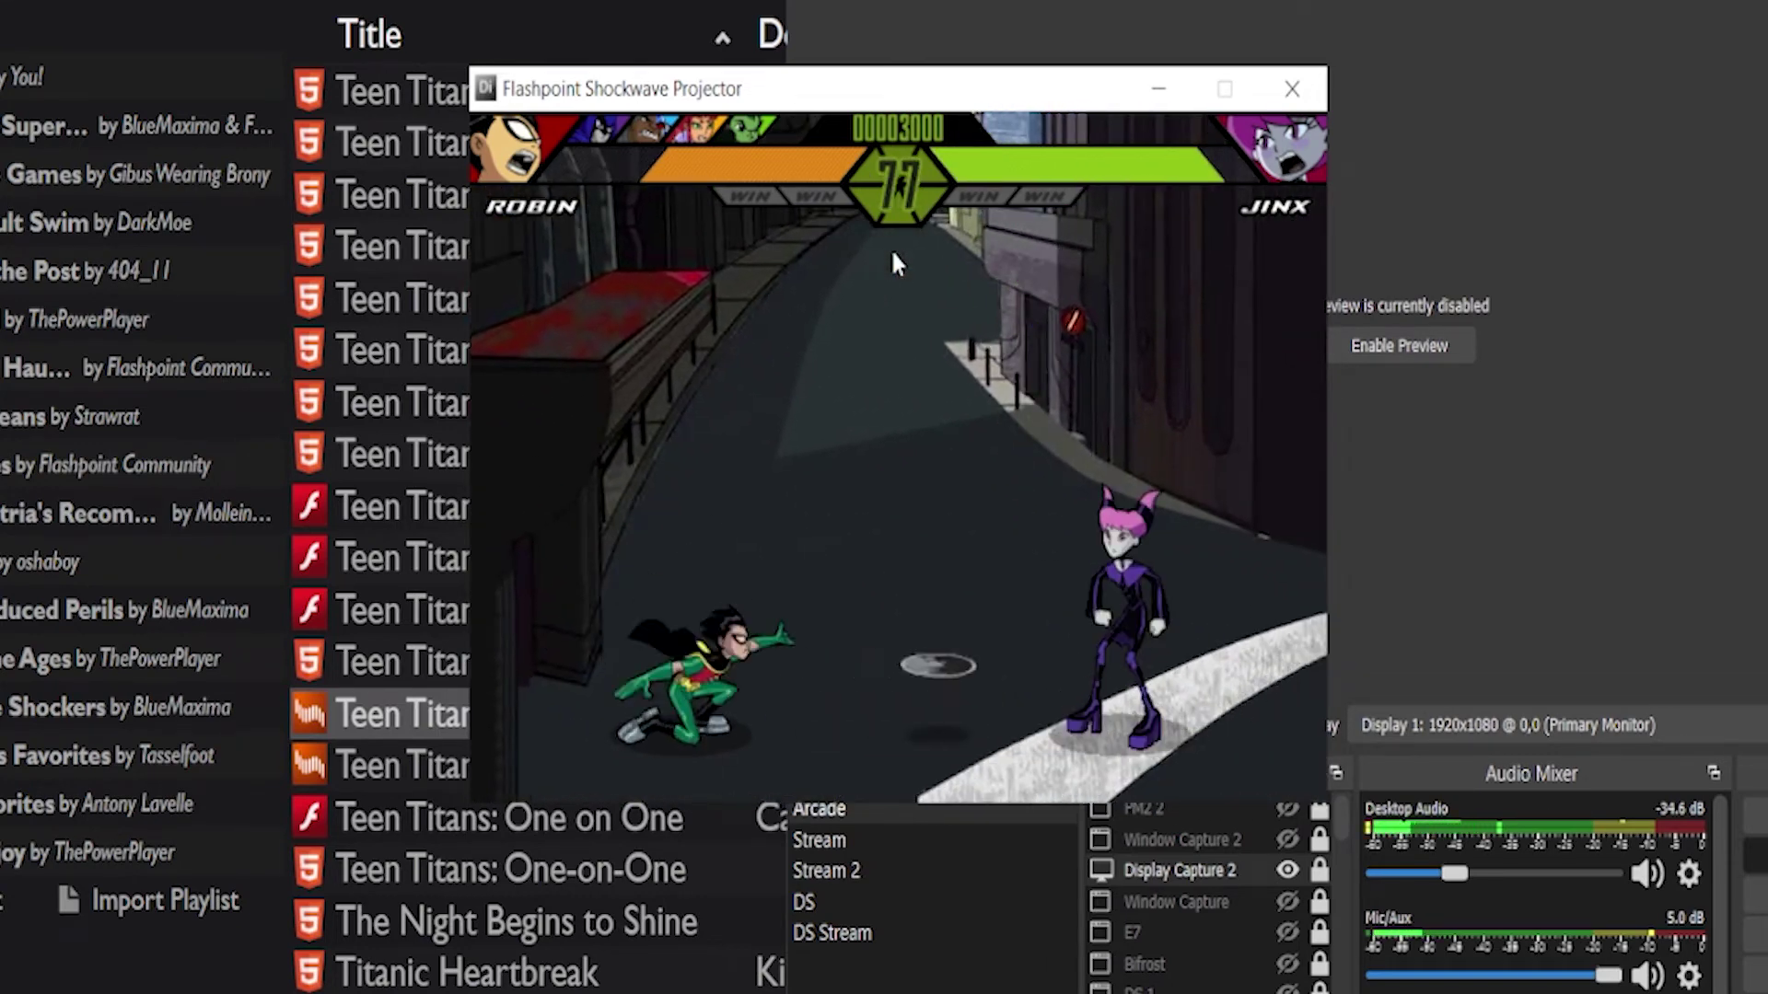
key(Up)
key(a)
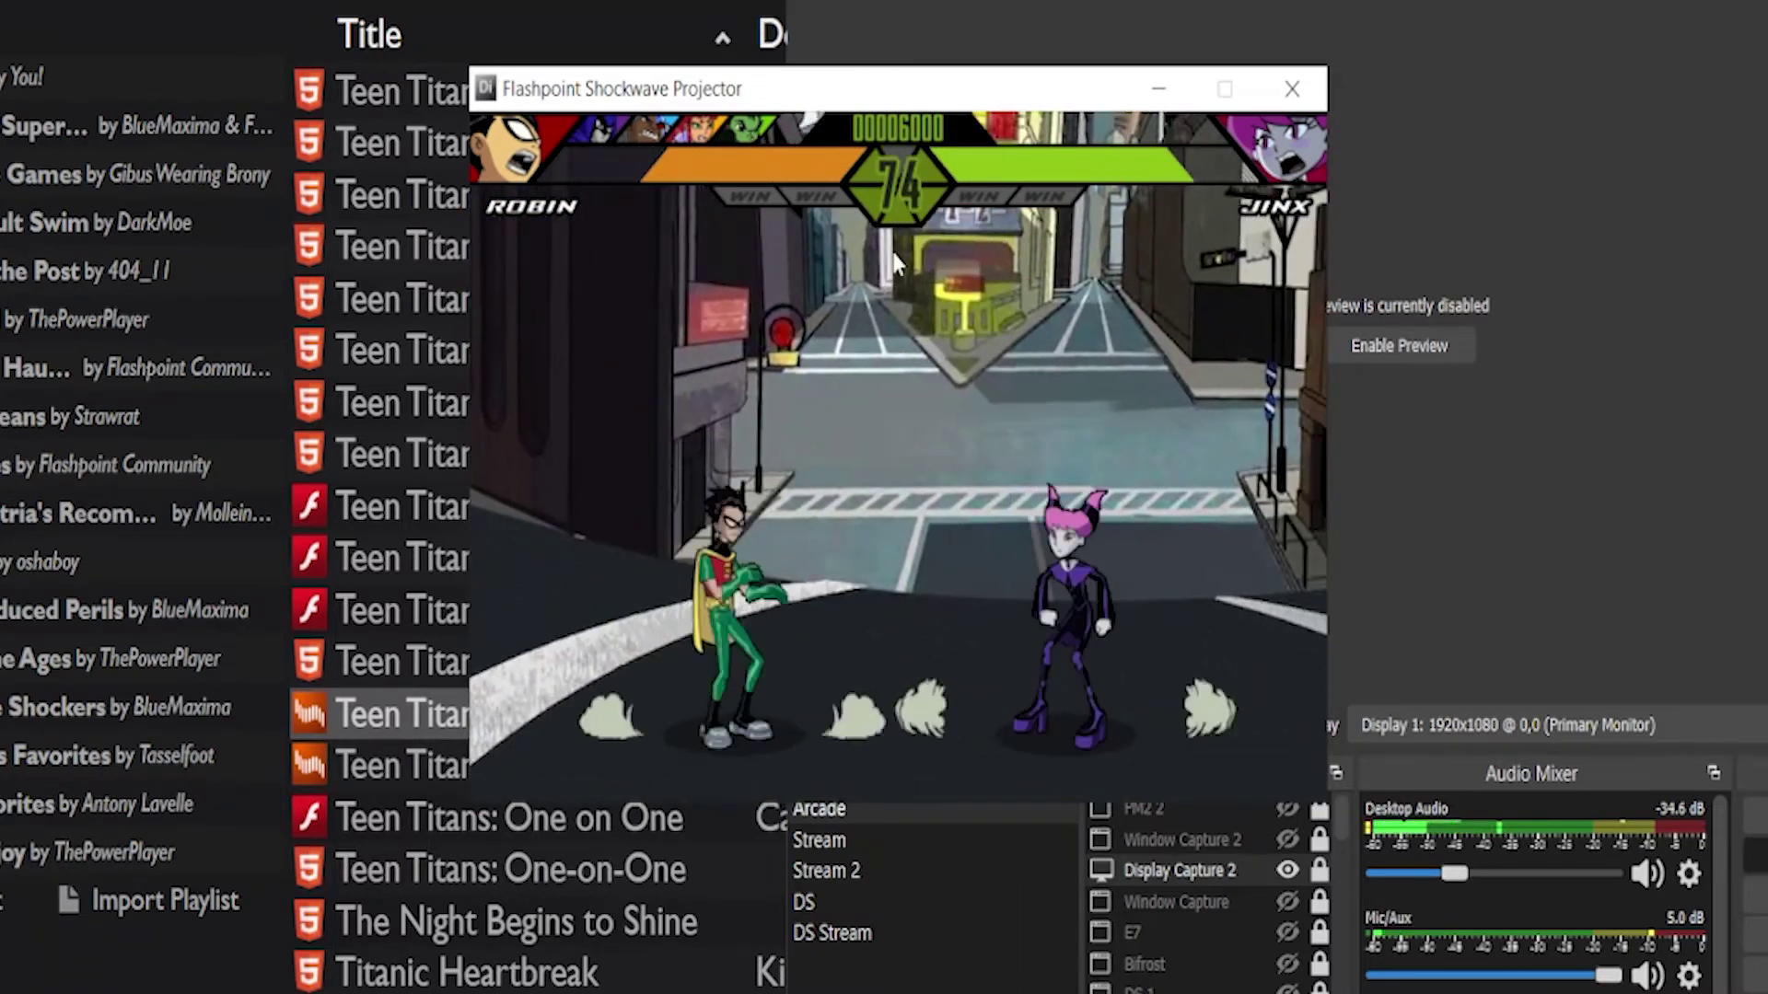
key(Up)
key(Right)
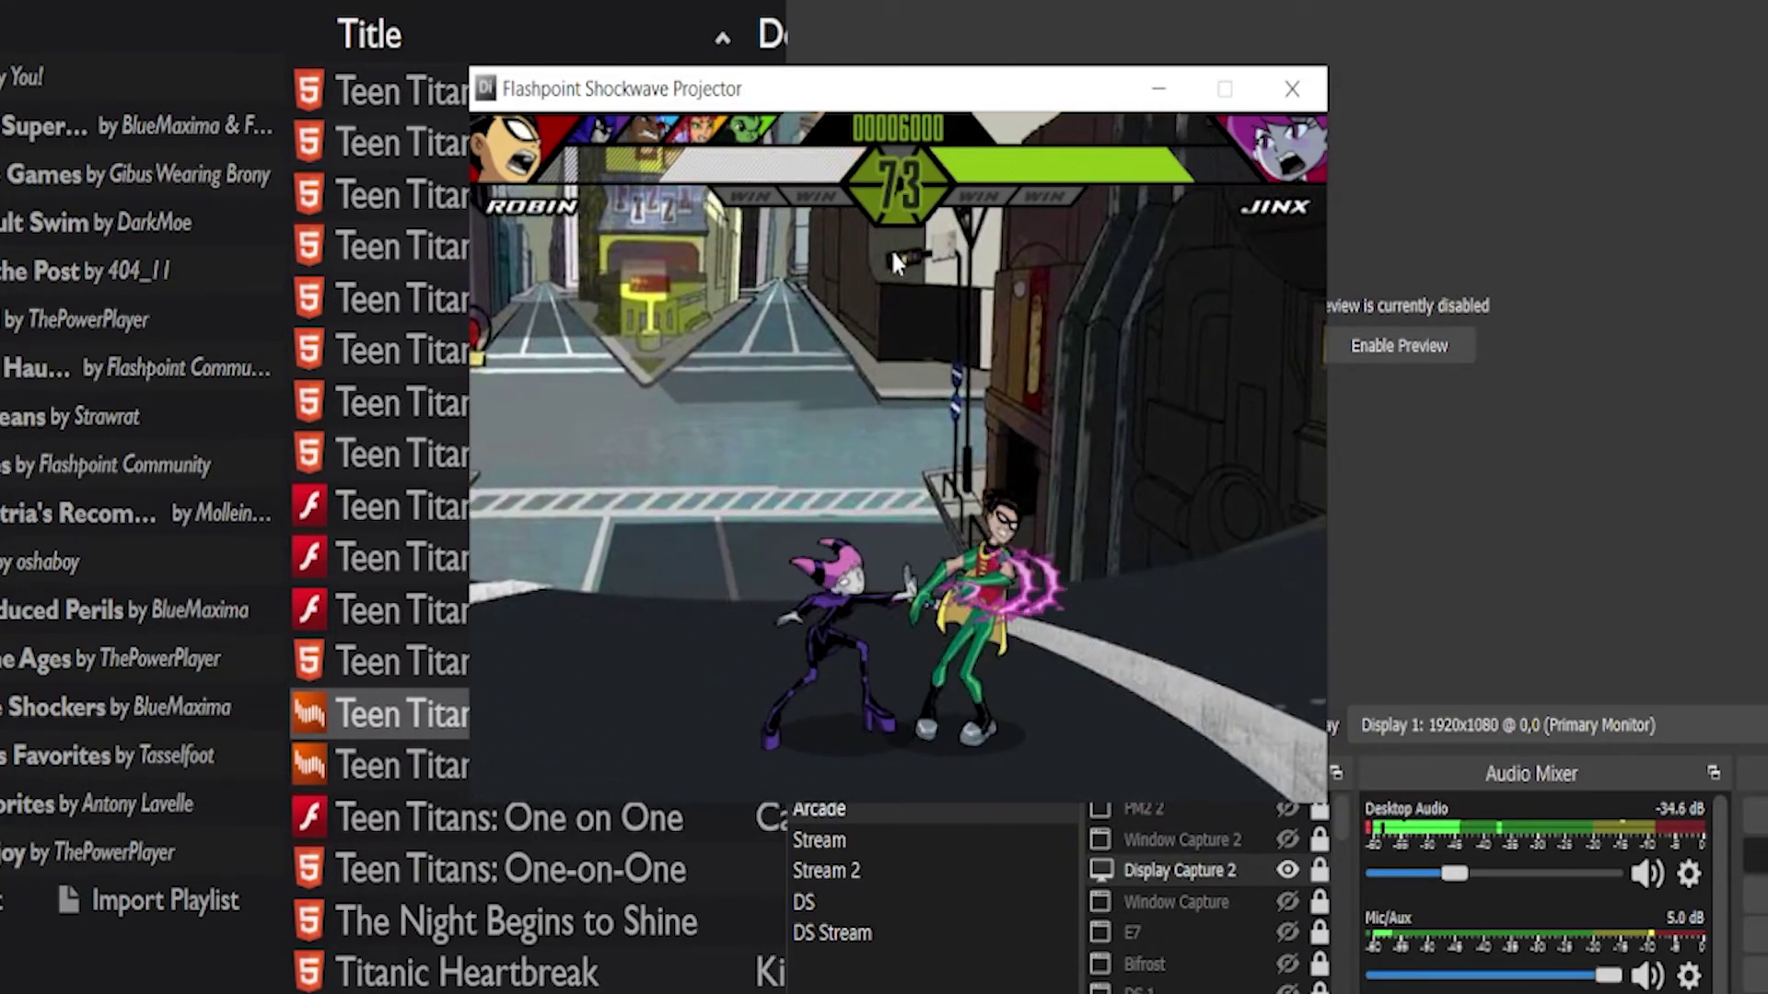
key(Up)
key(a)
key(Left)
key(a)
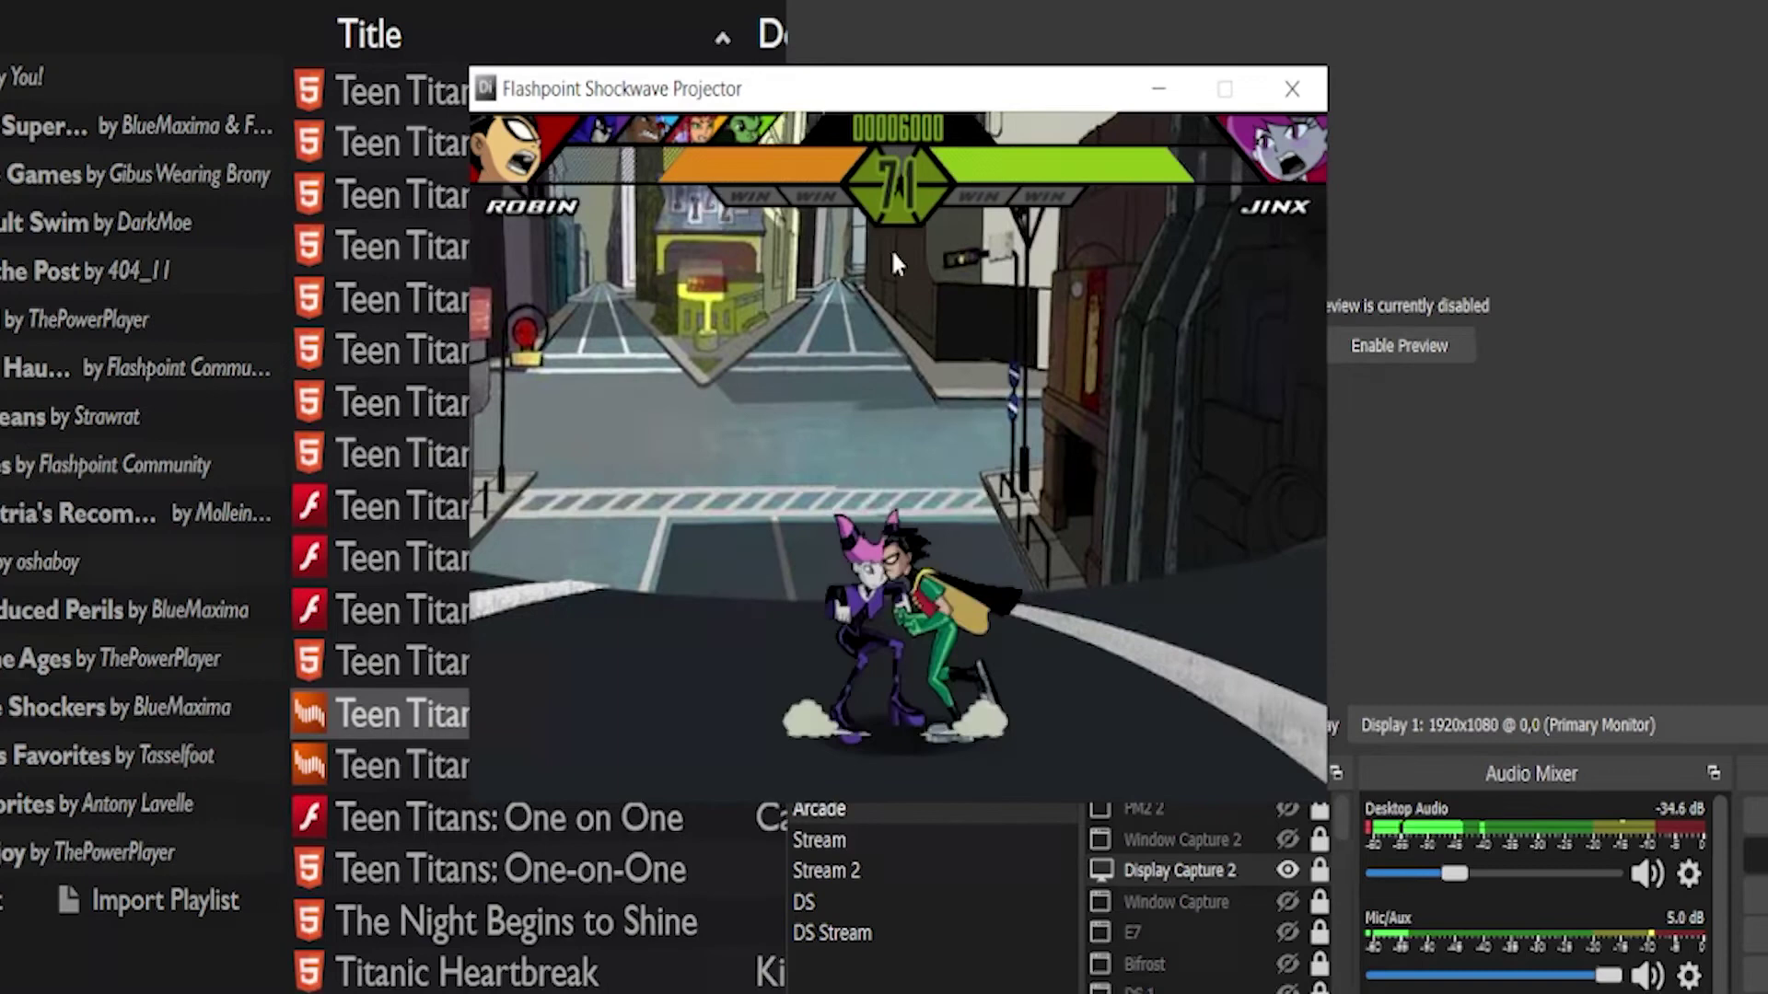
key(a)
key(Left)
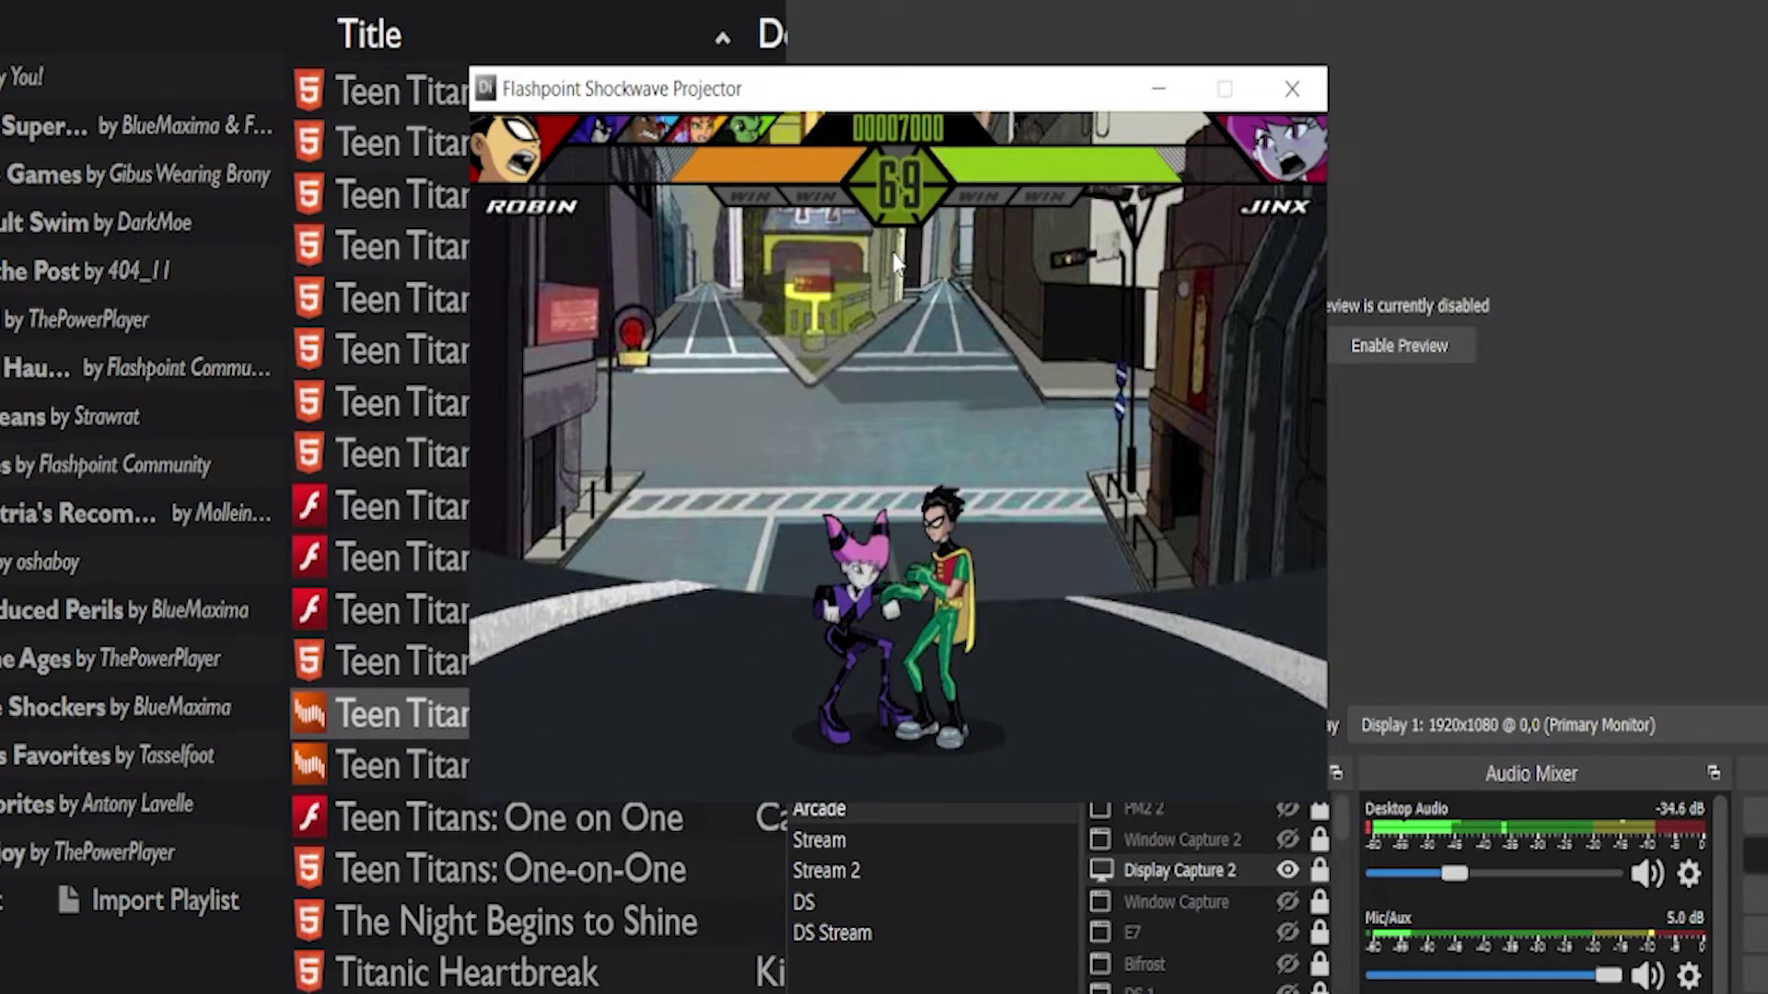
key(Left)
key(a)
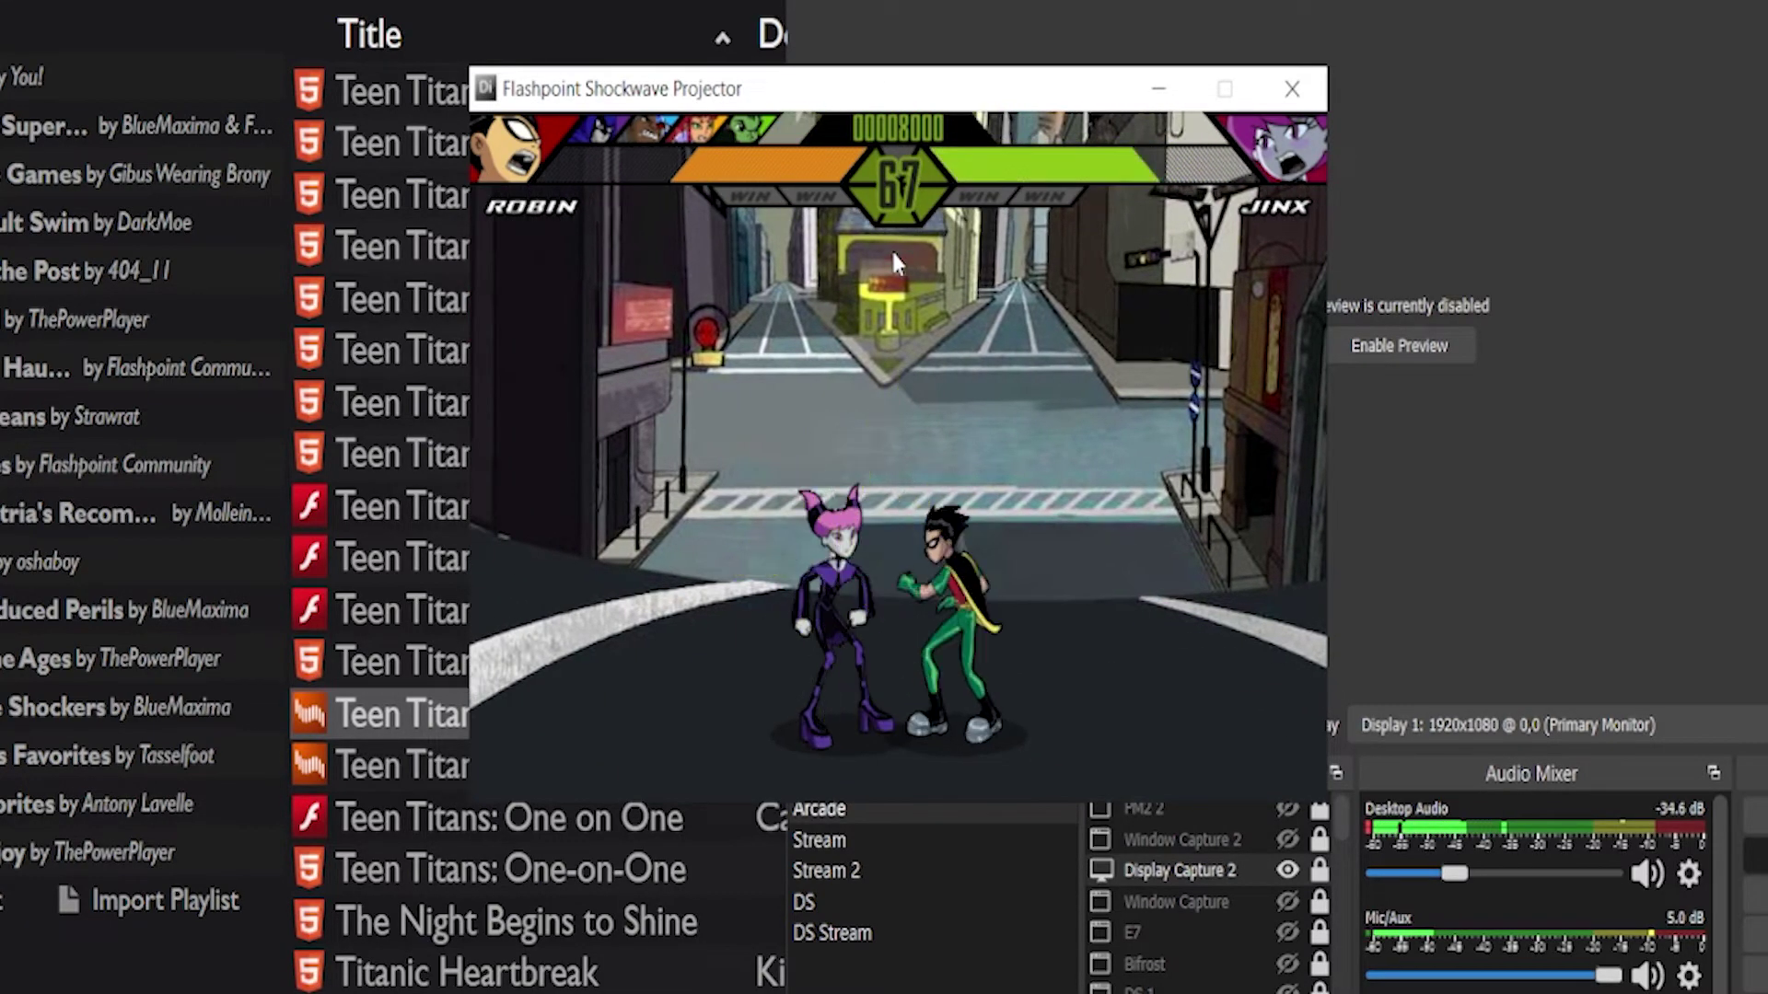
key(Up)
key(Left)
key(a)
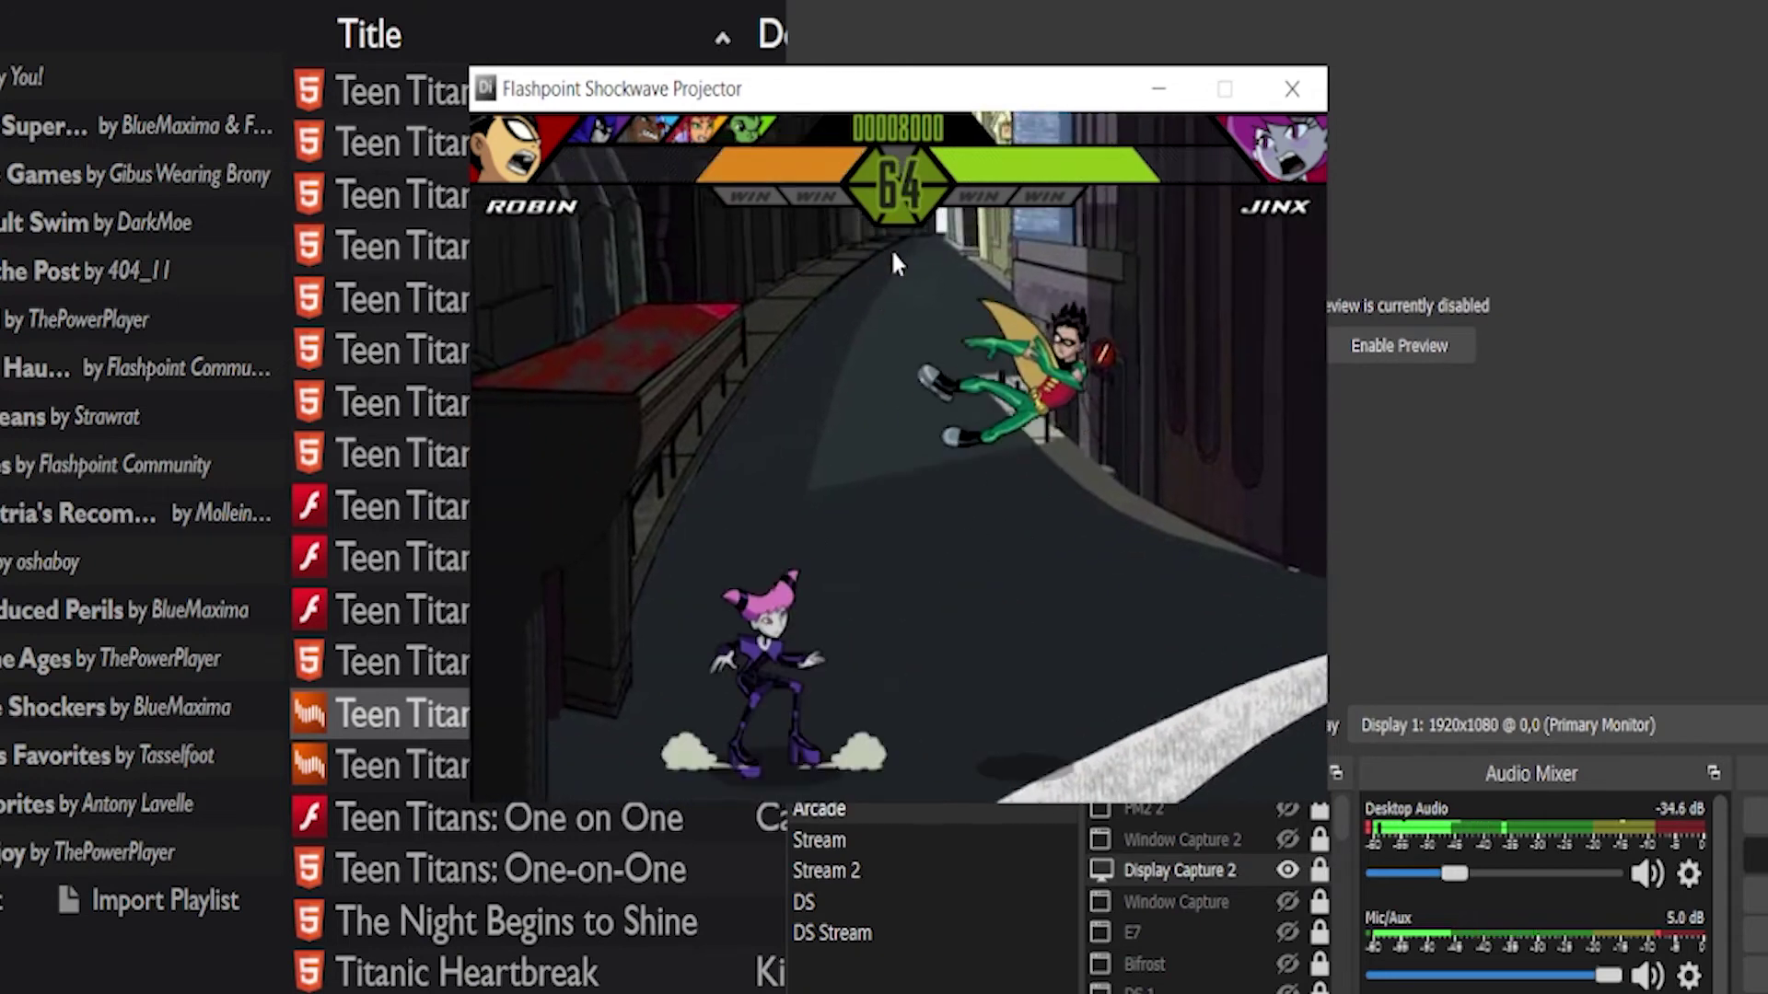
key(Up)
key(a)
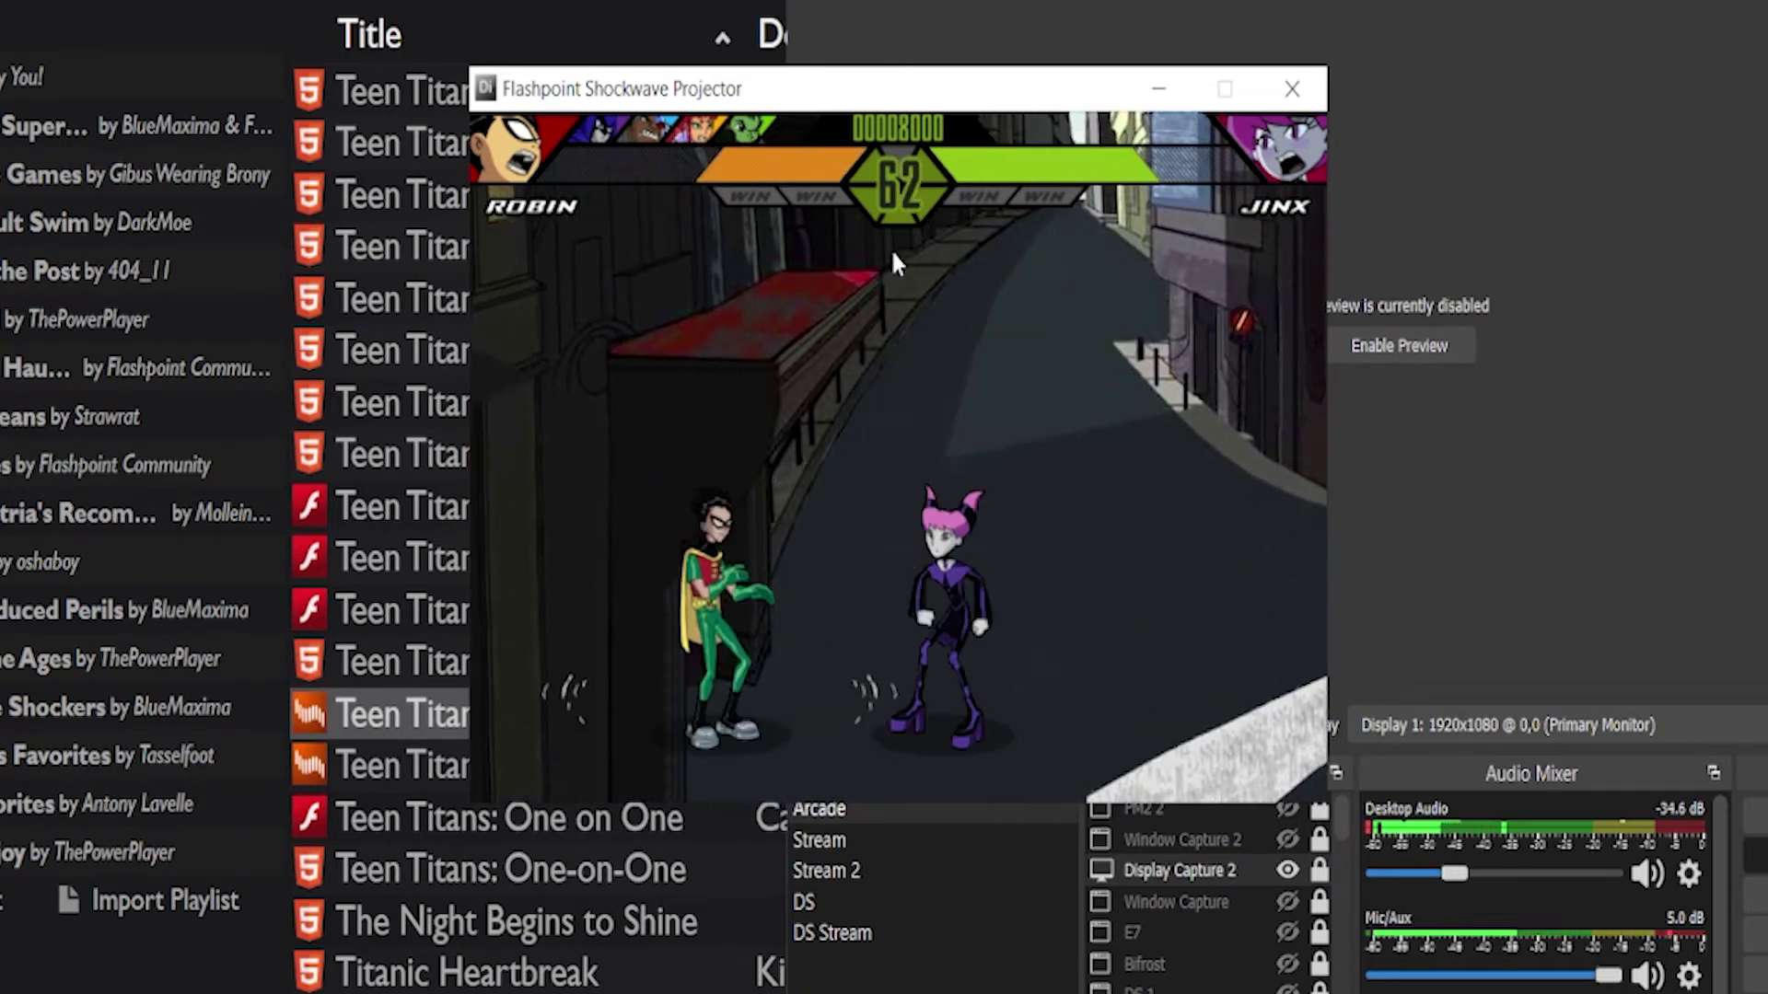
key(Left)
key(Up)
key(Right)
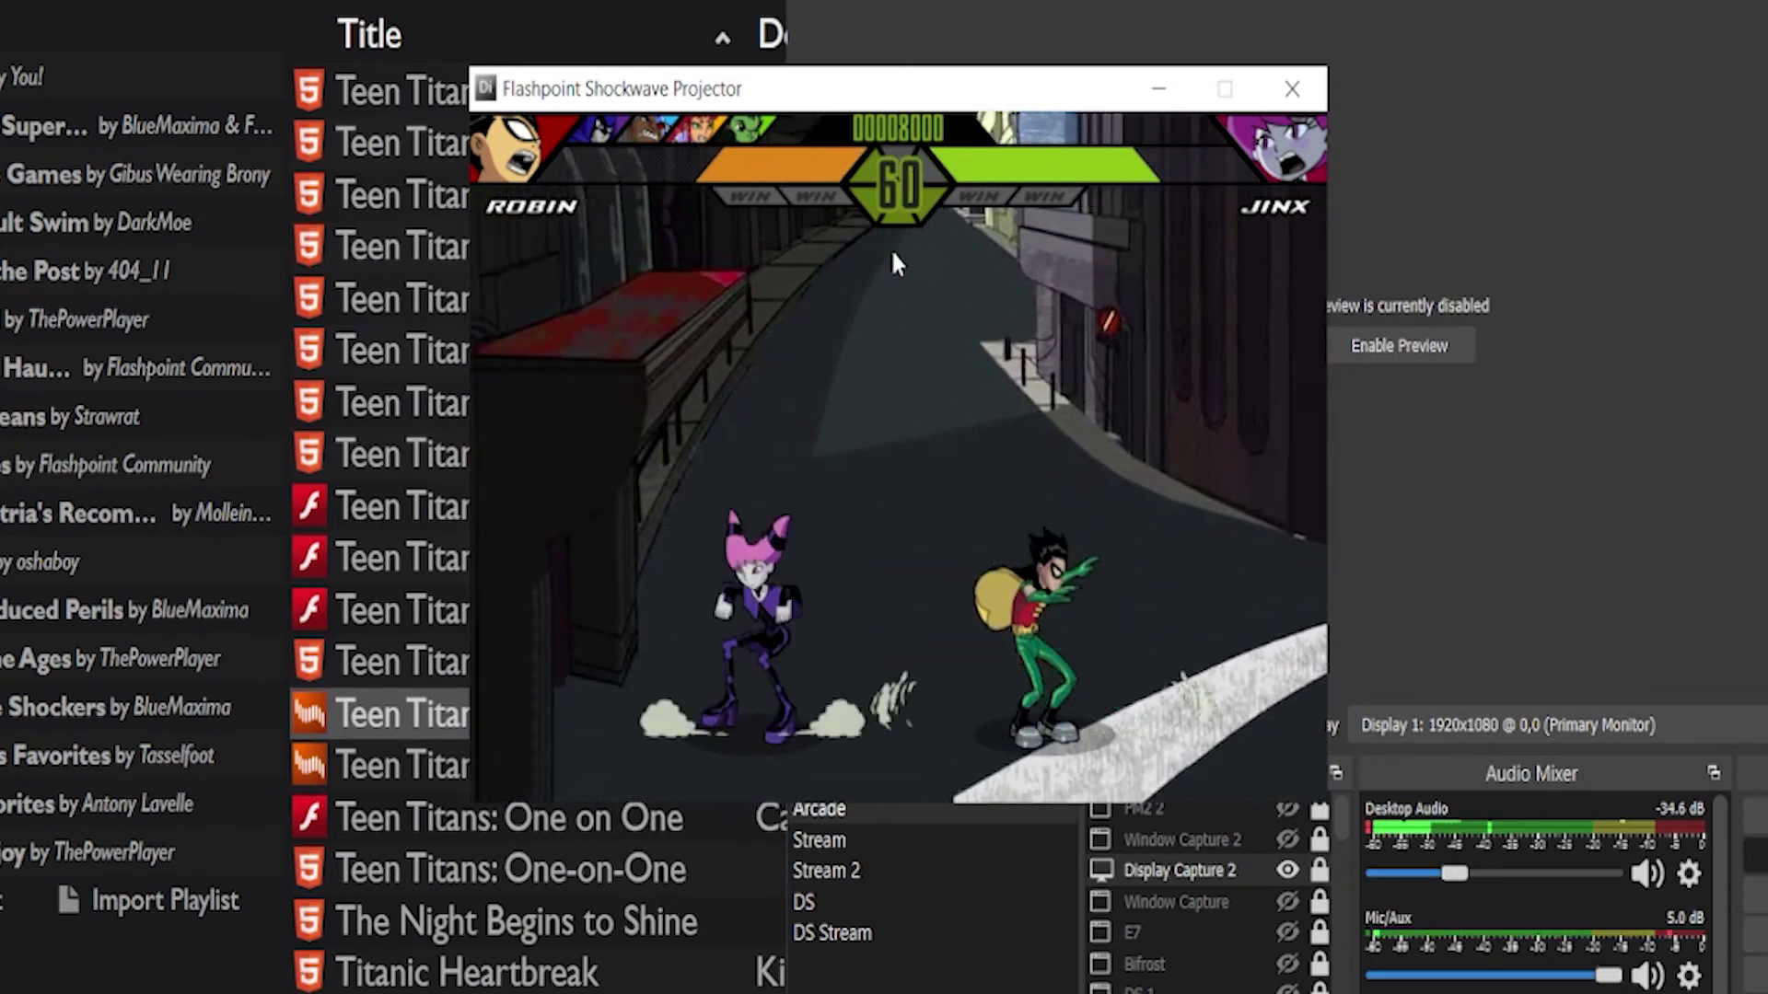
- Pause to check Robin's controls, and resume the fight against Jinx using kicks and jumps
key(p)
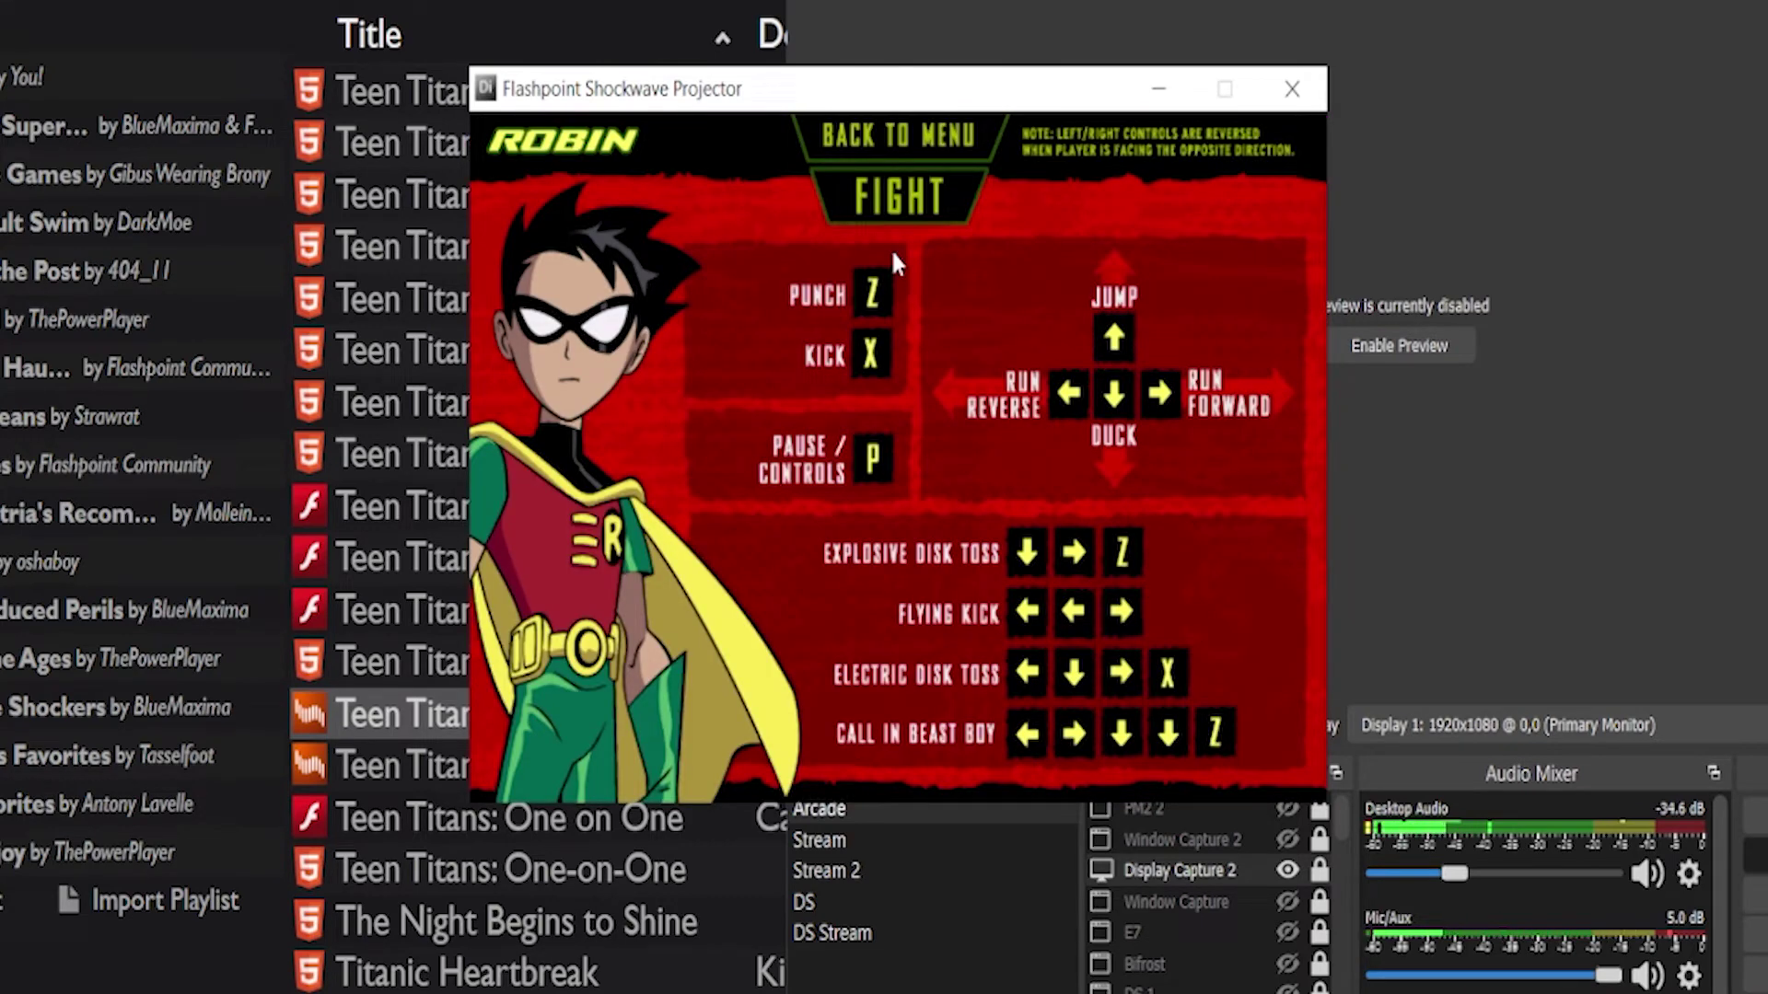
key(p)
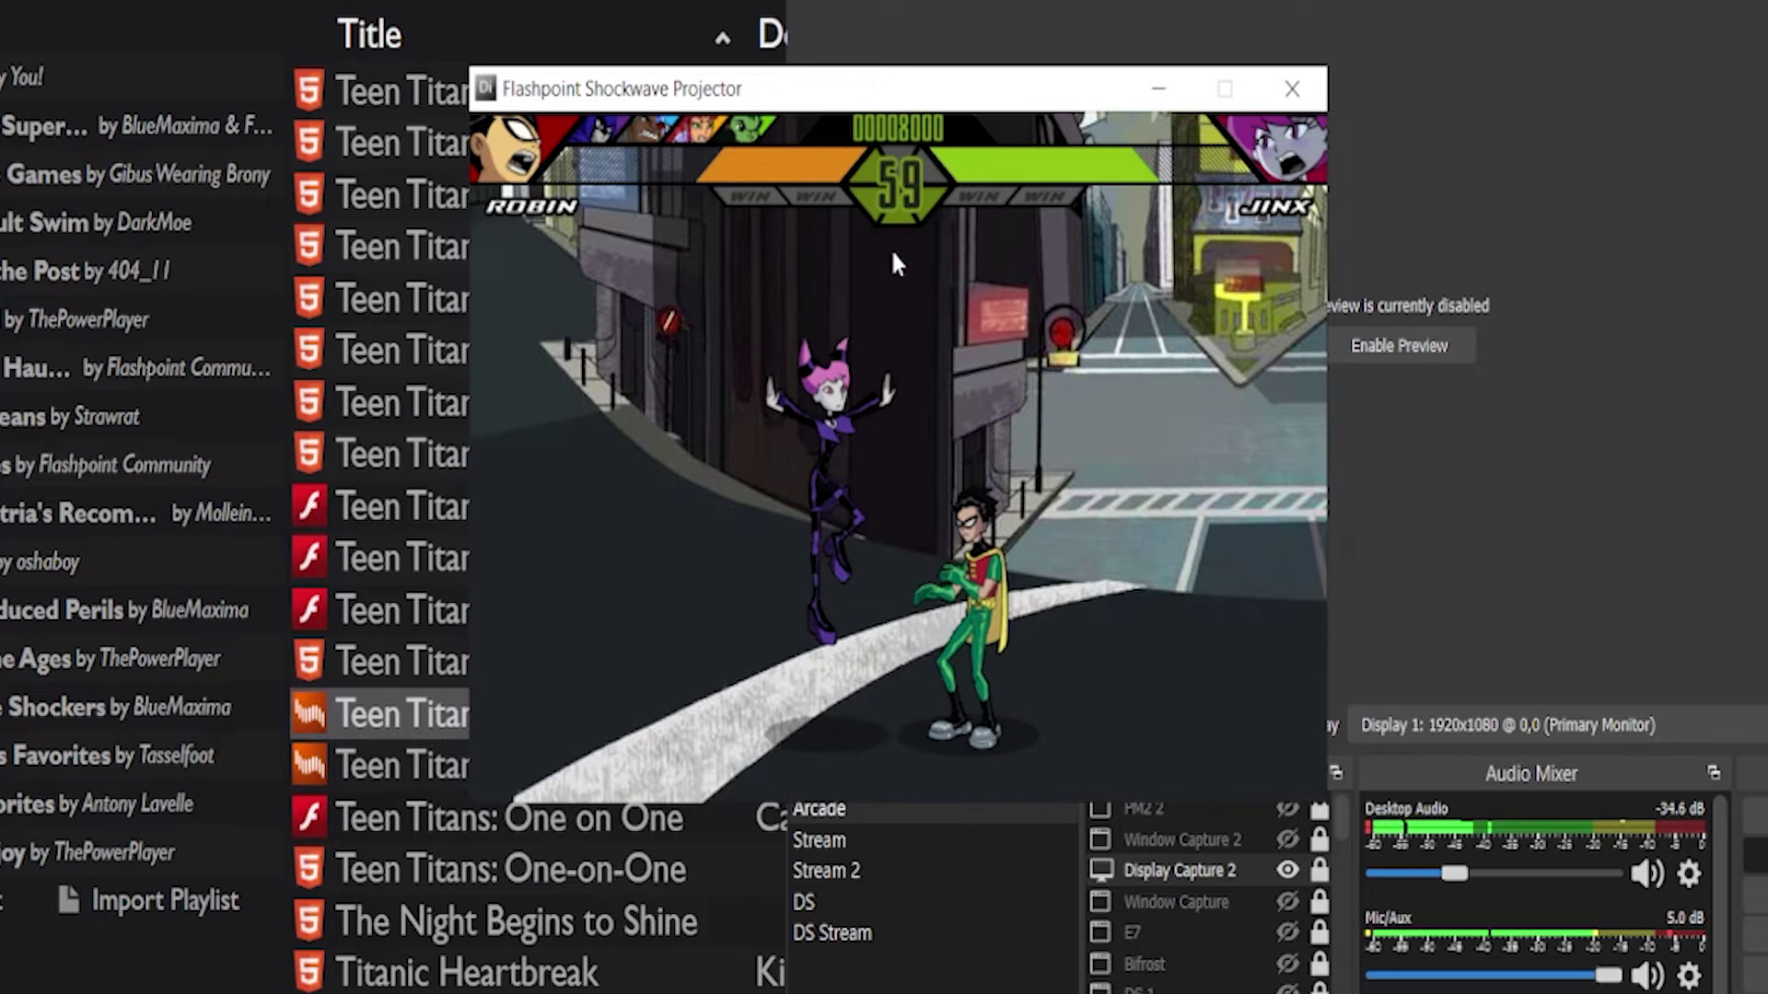
key(Right)
key(x)
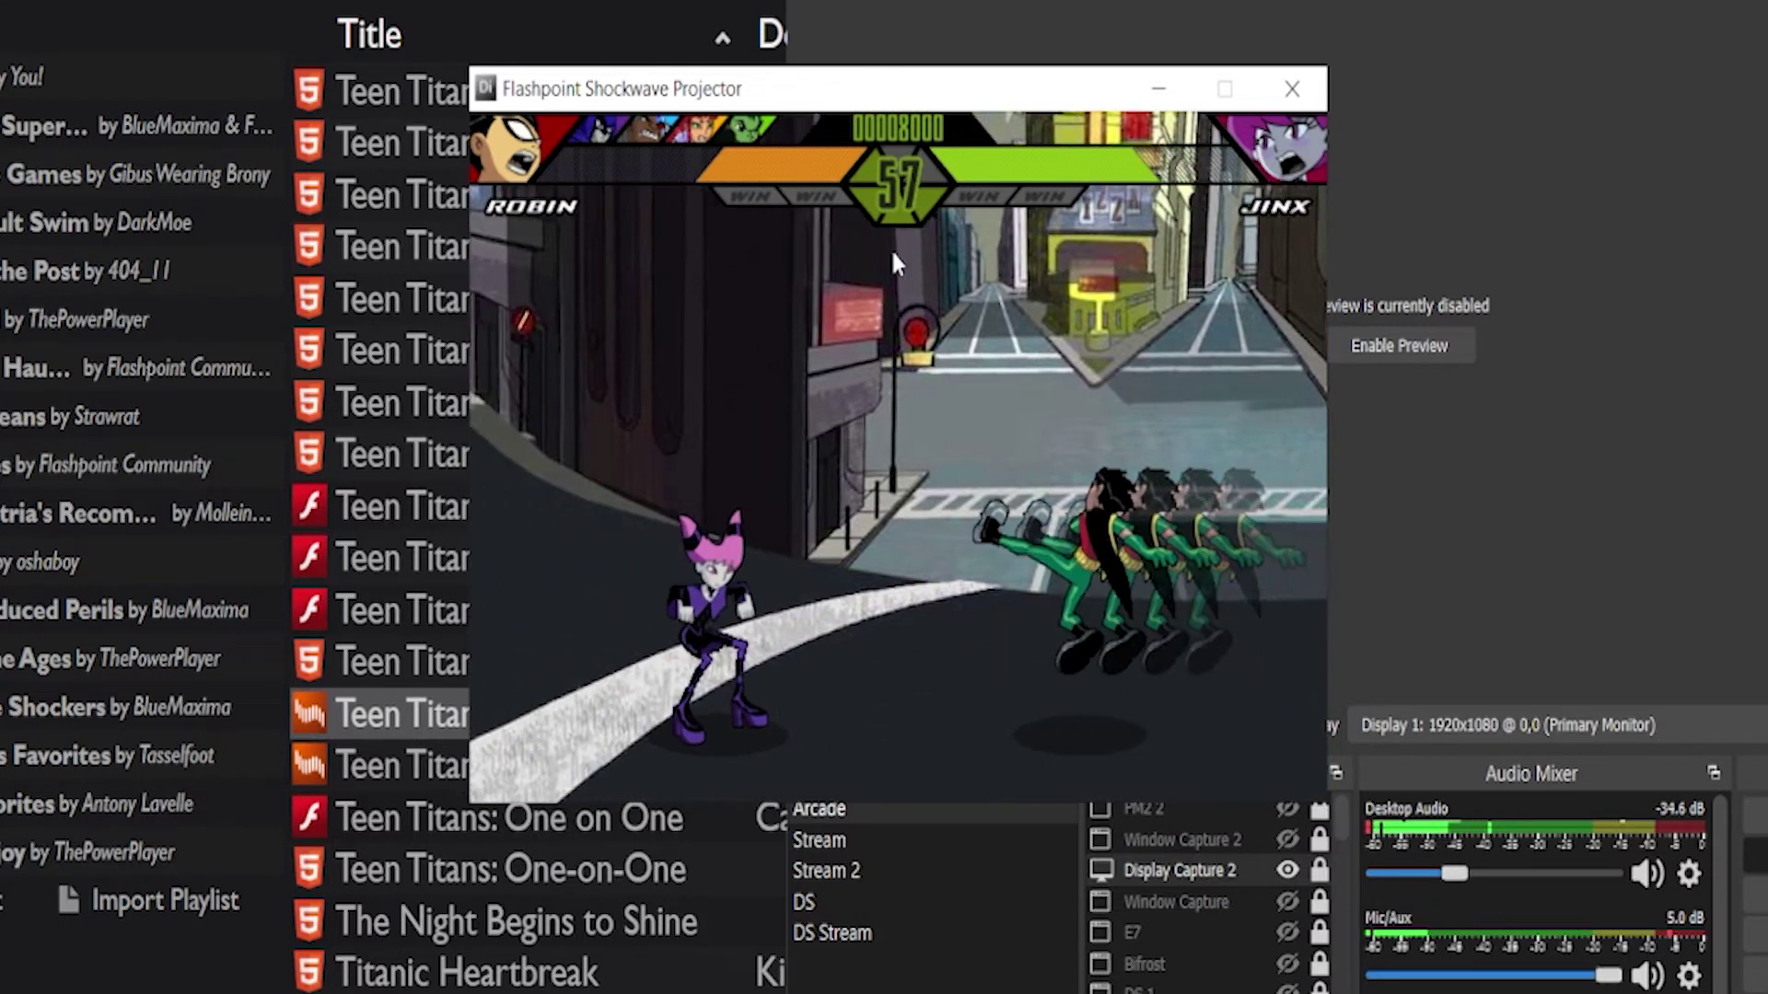
key(x)
key(x)
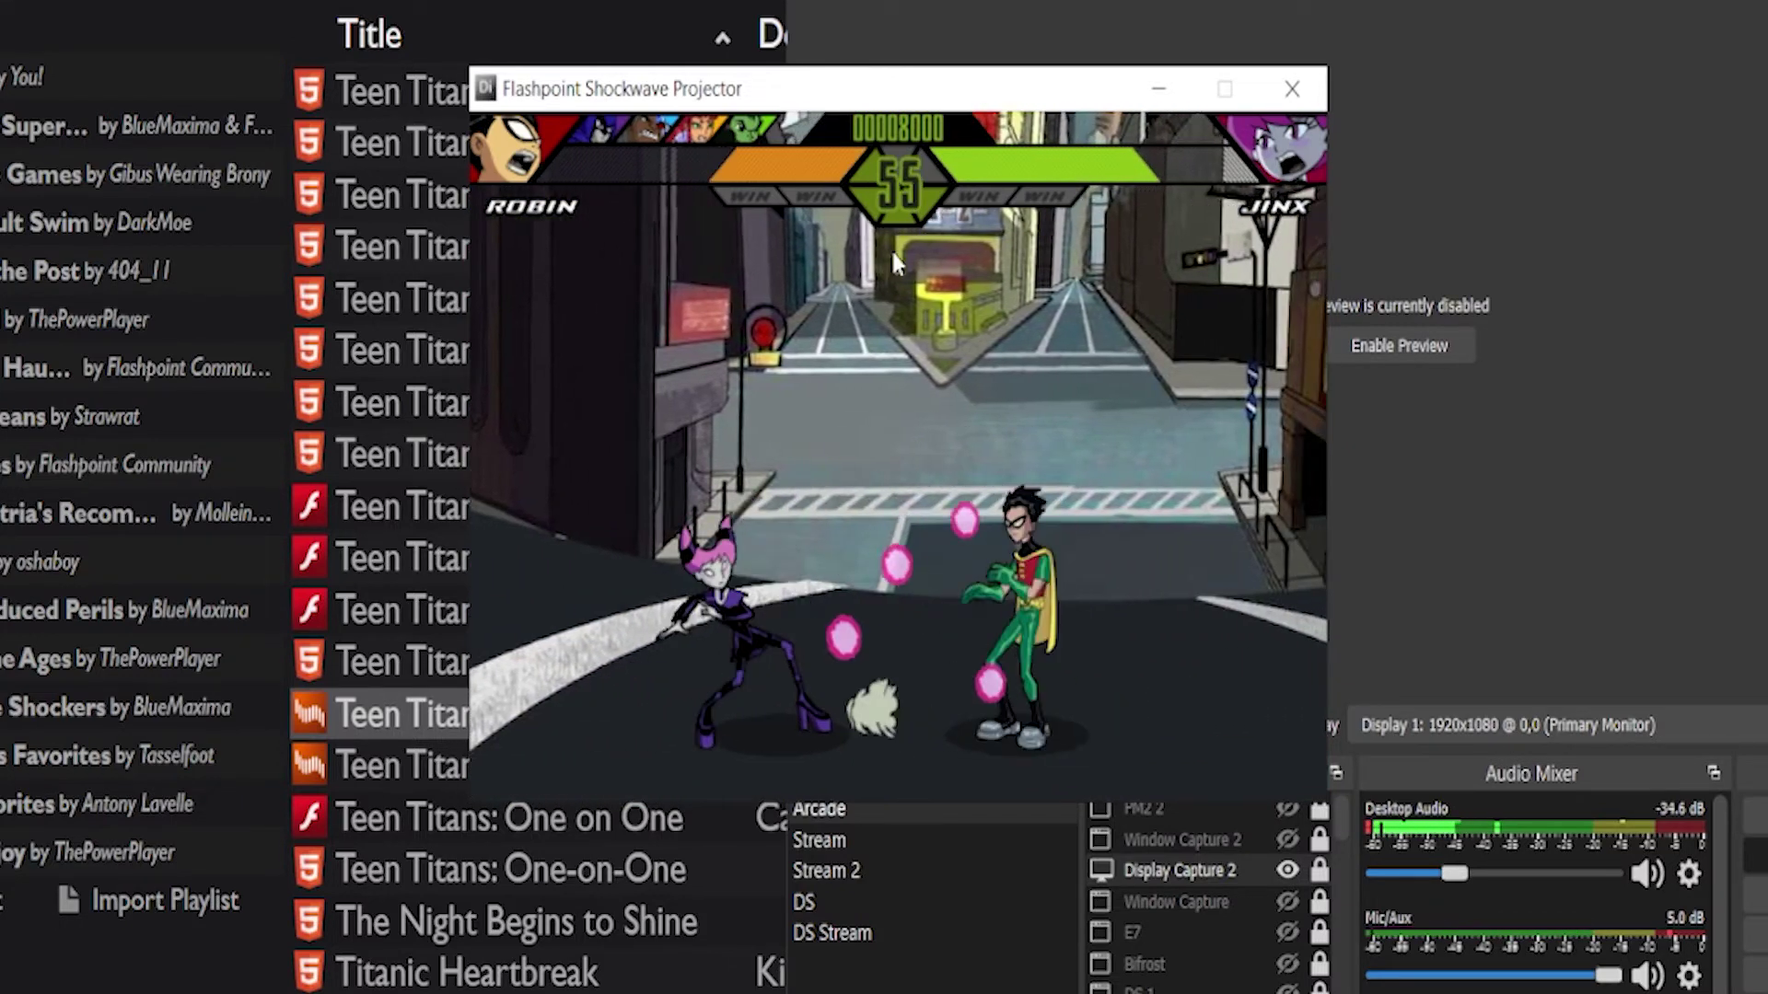
key(Right)
key(Up)
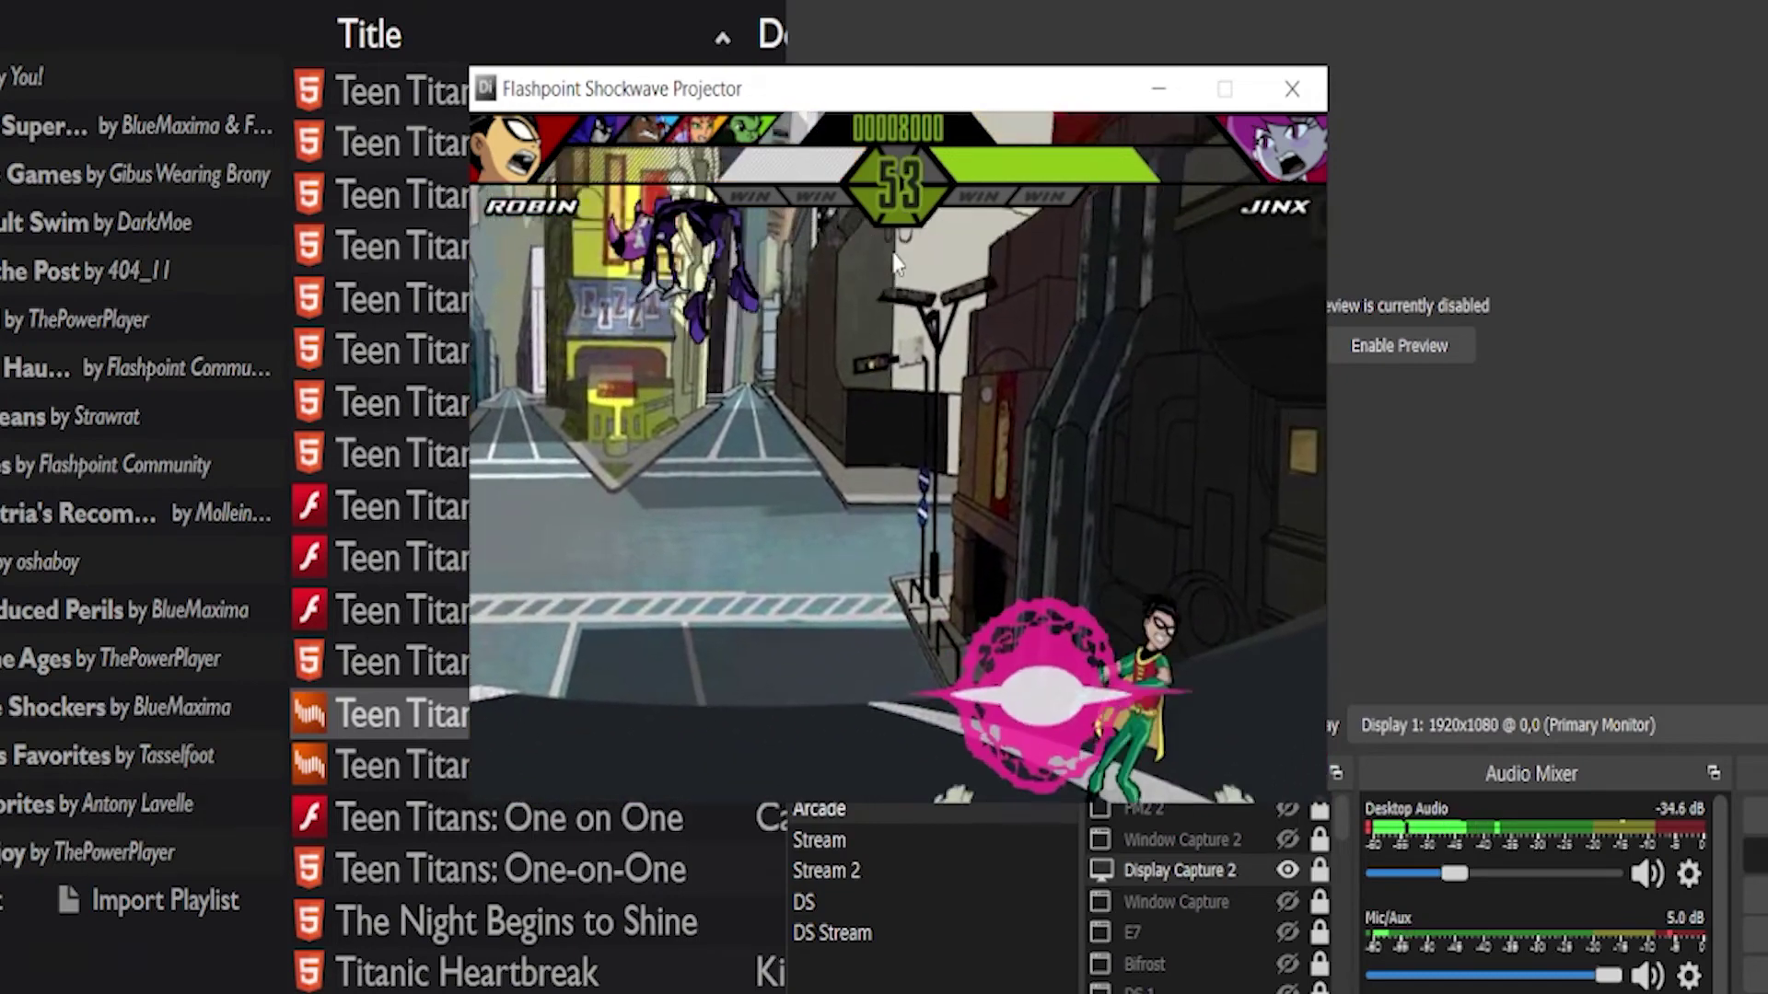
key(x)
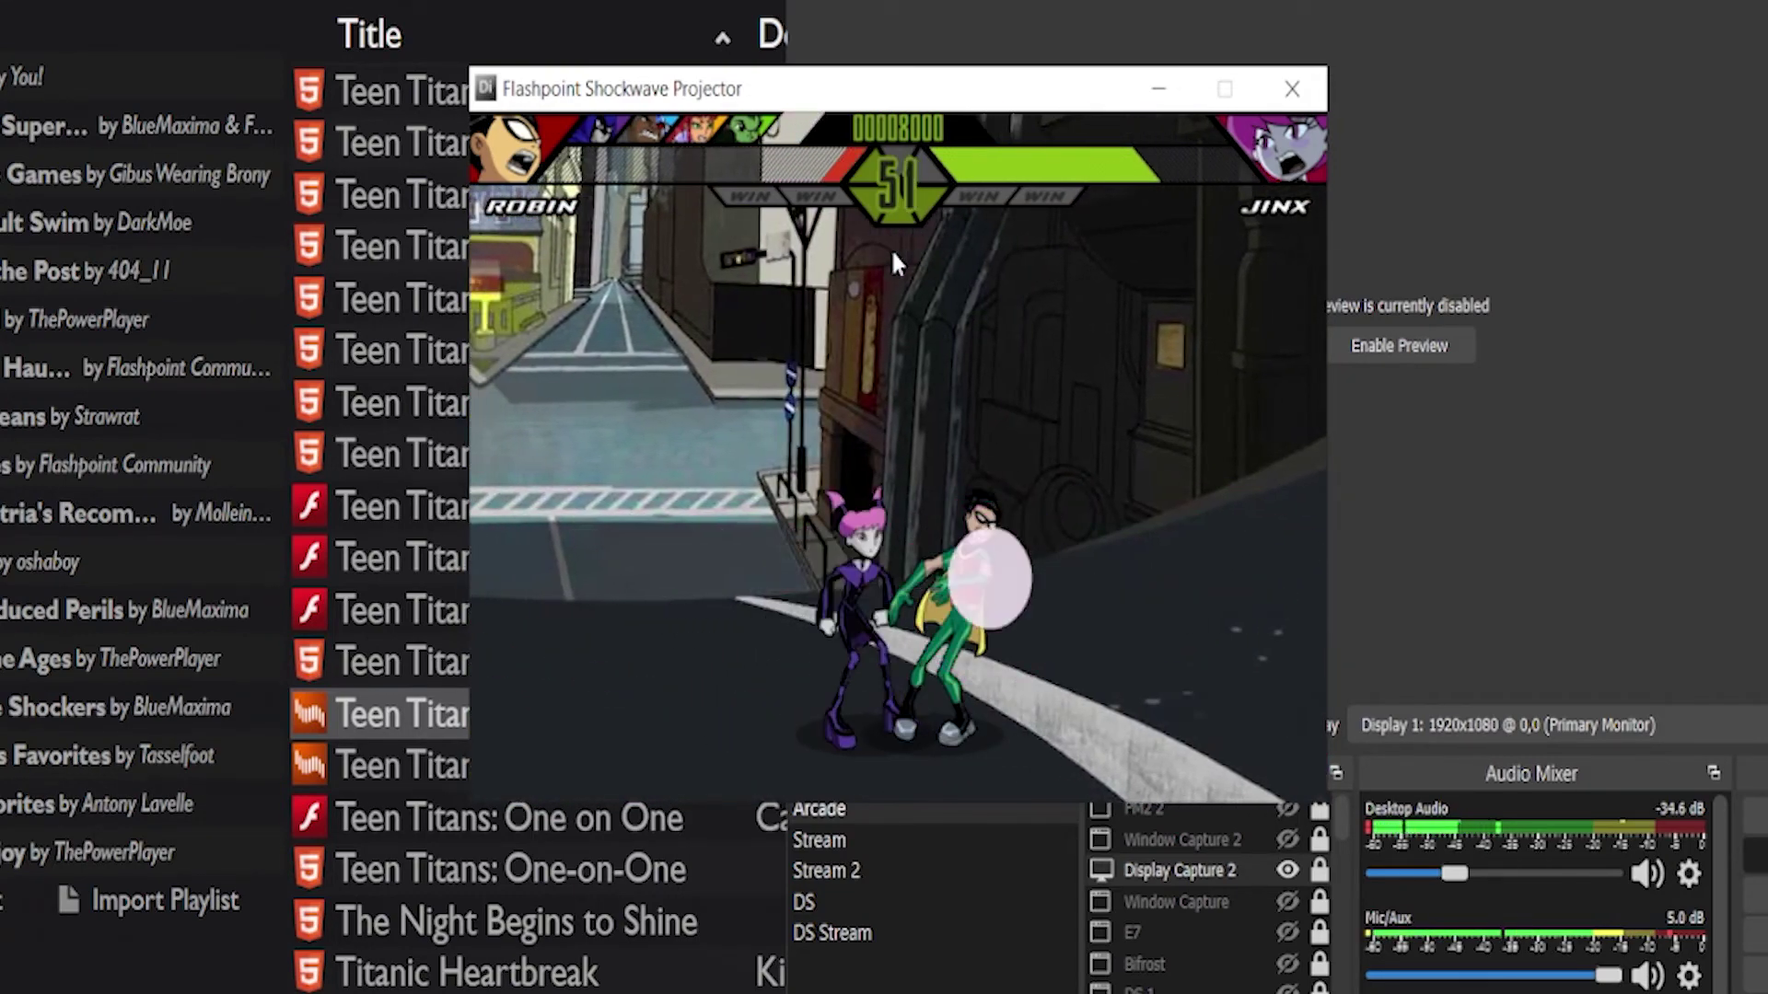
- Quit the fight to the Flashpoint library, and relaunch Teen Titans: Battle Blitz up to its title screen before closing it
key(Escape)
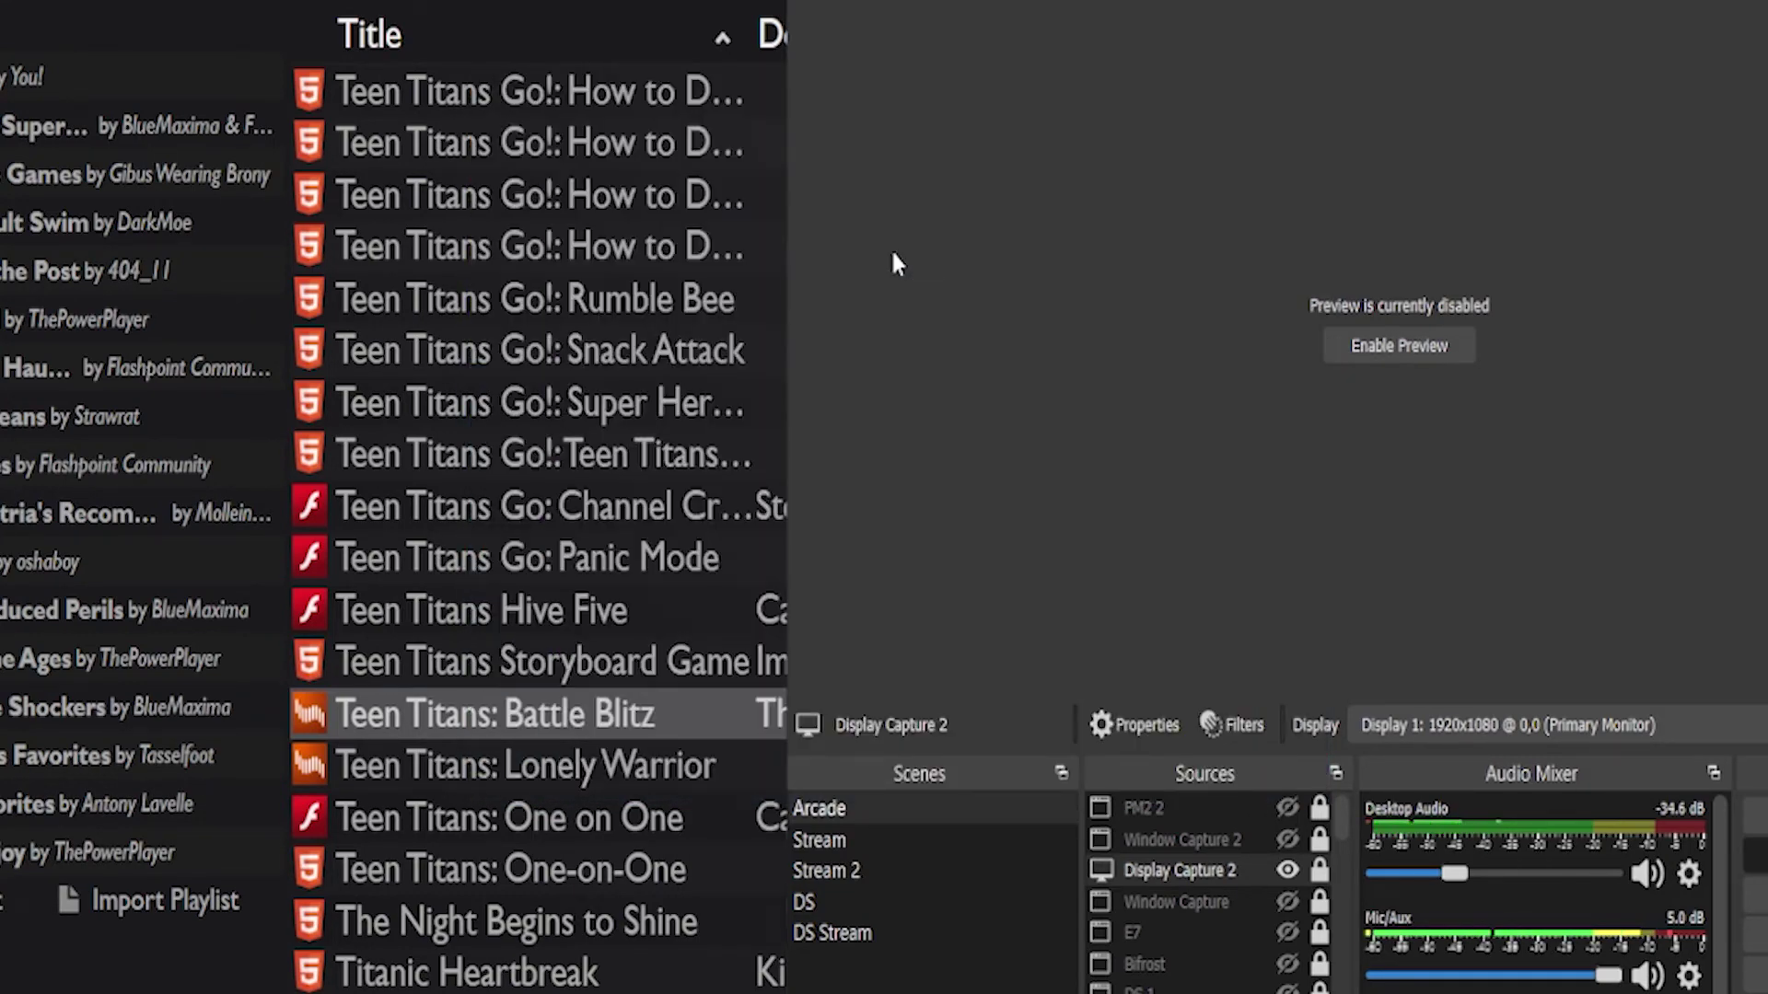
click(671, 4)
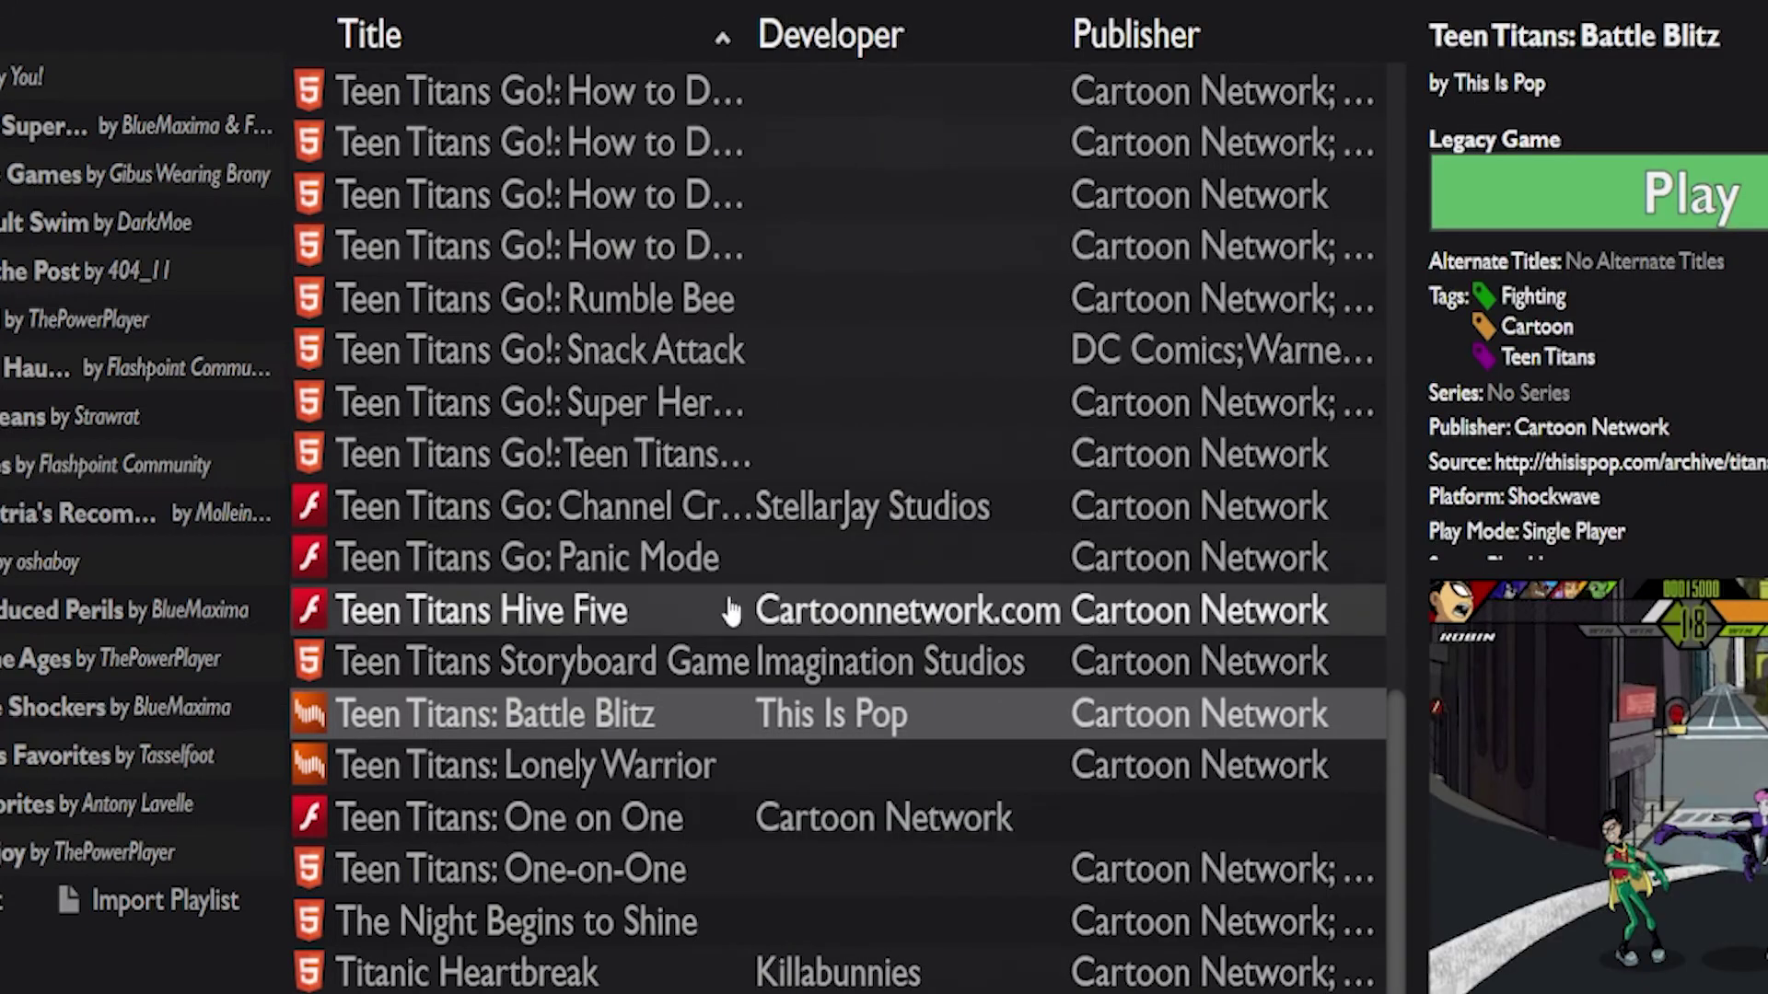
double_click(640, 728)
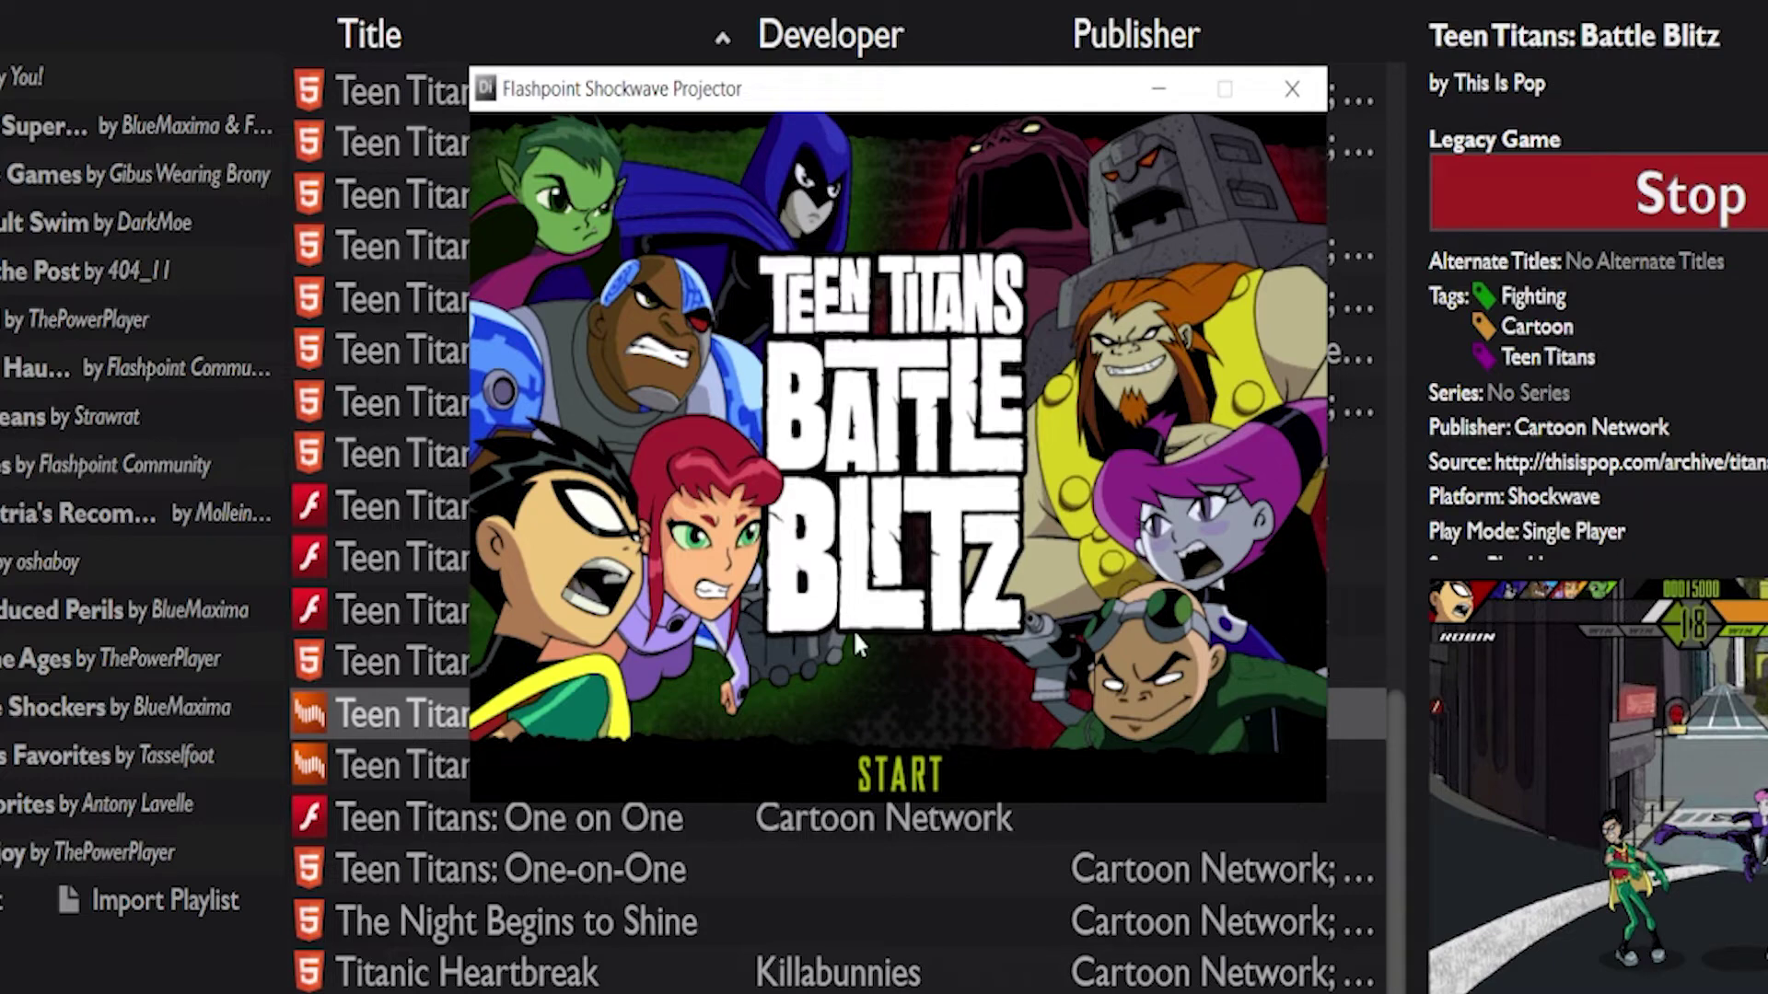
click(1291, 89)
- Find Toonami Lockdown by Funny Garbage among the Toonami games in the library and launch it
scroll(727, 369, up, 5)
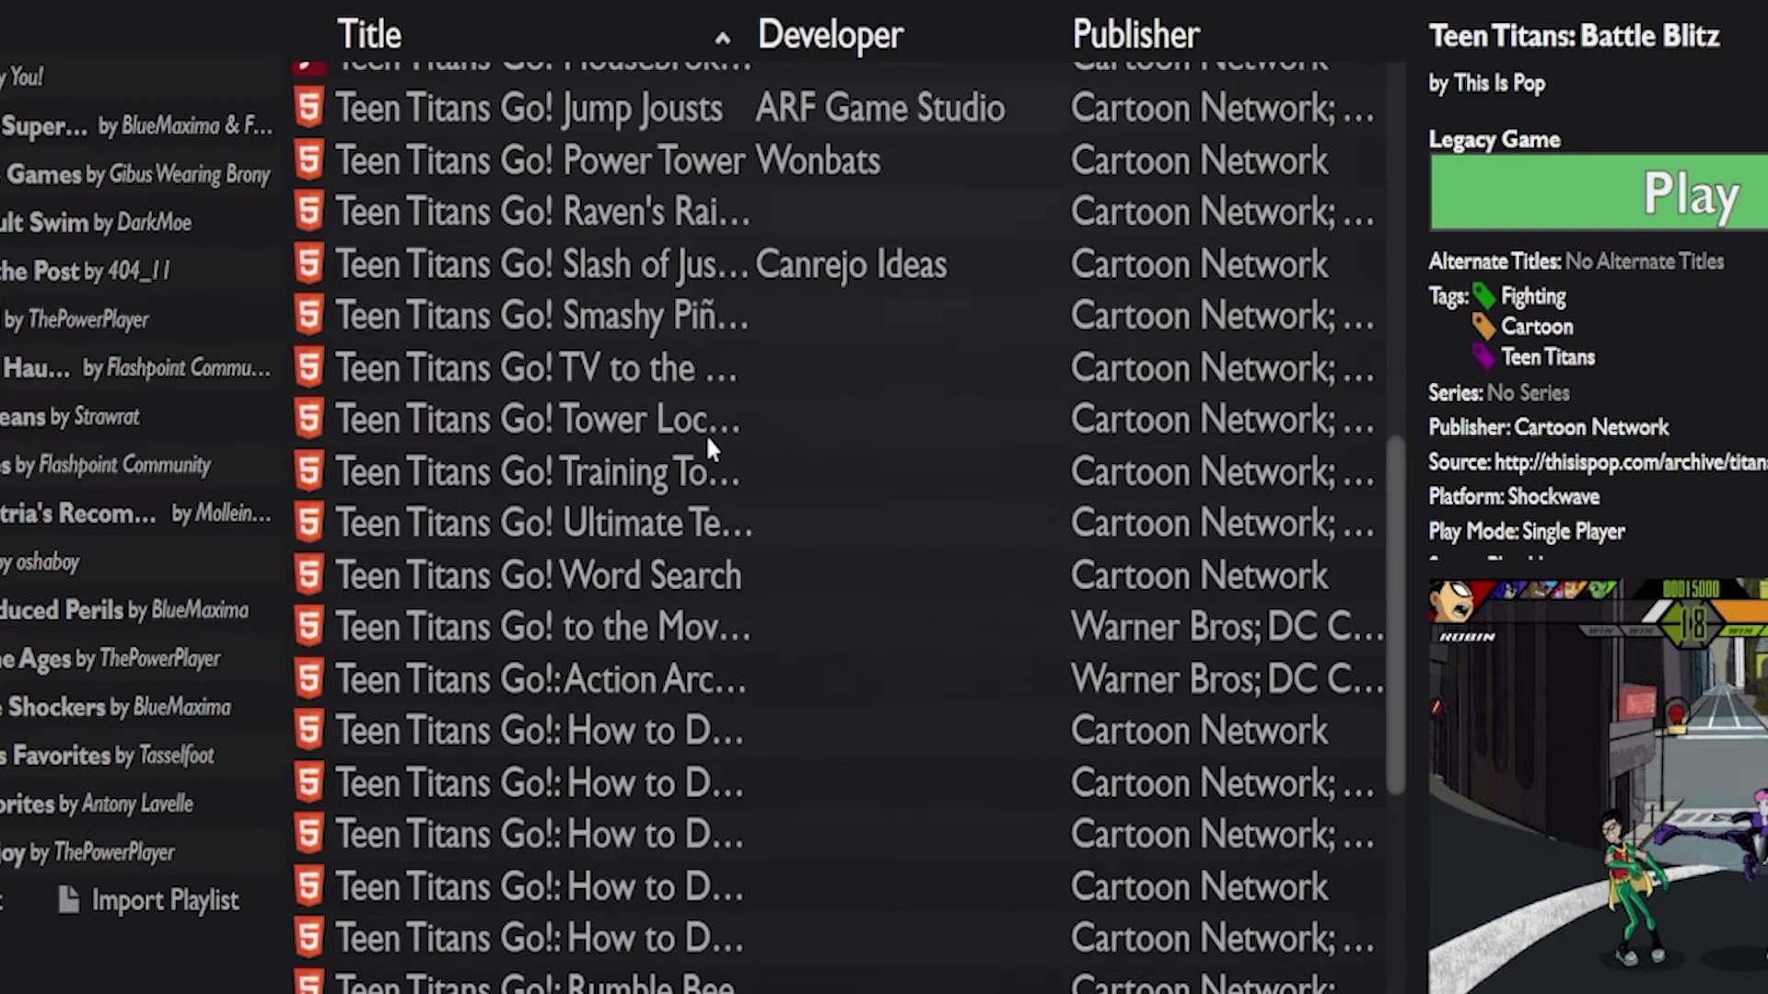
scroll(706, 434, up, 5)
scroll(706, 433, down, 10)
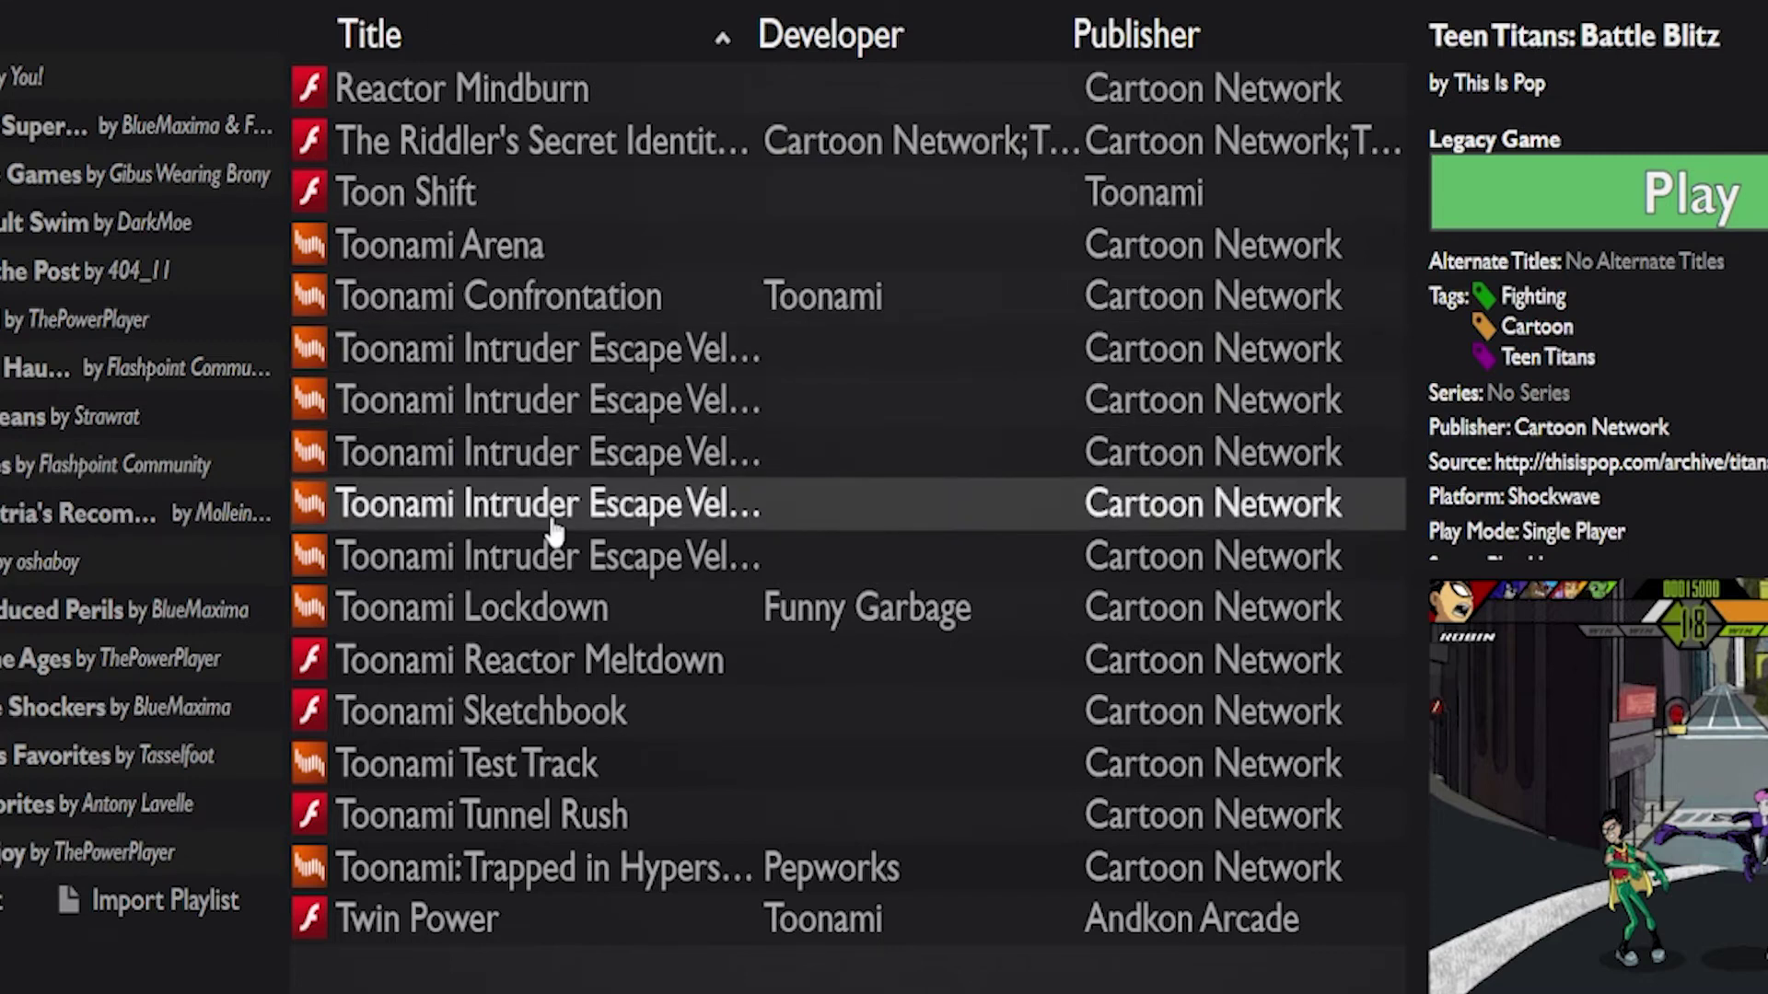
click(557, 626)
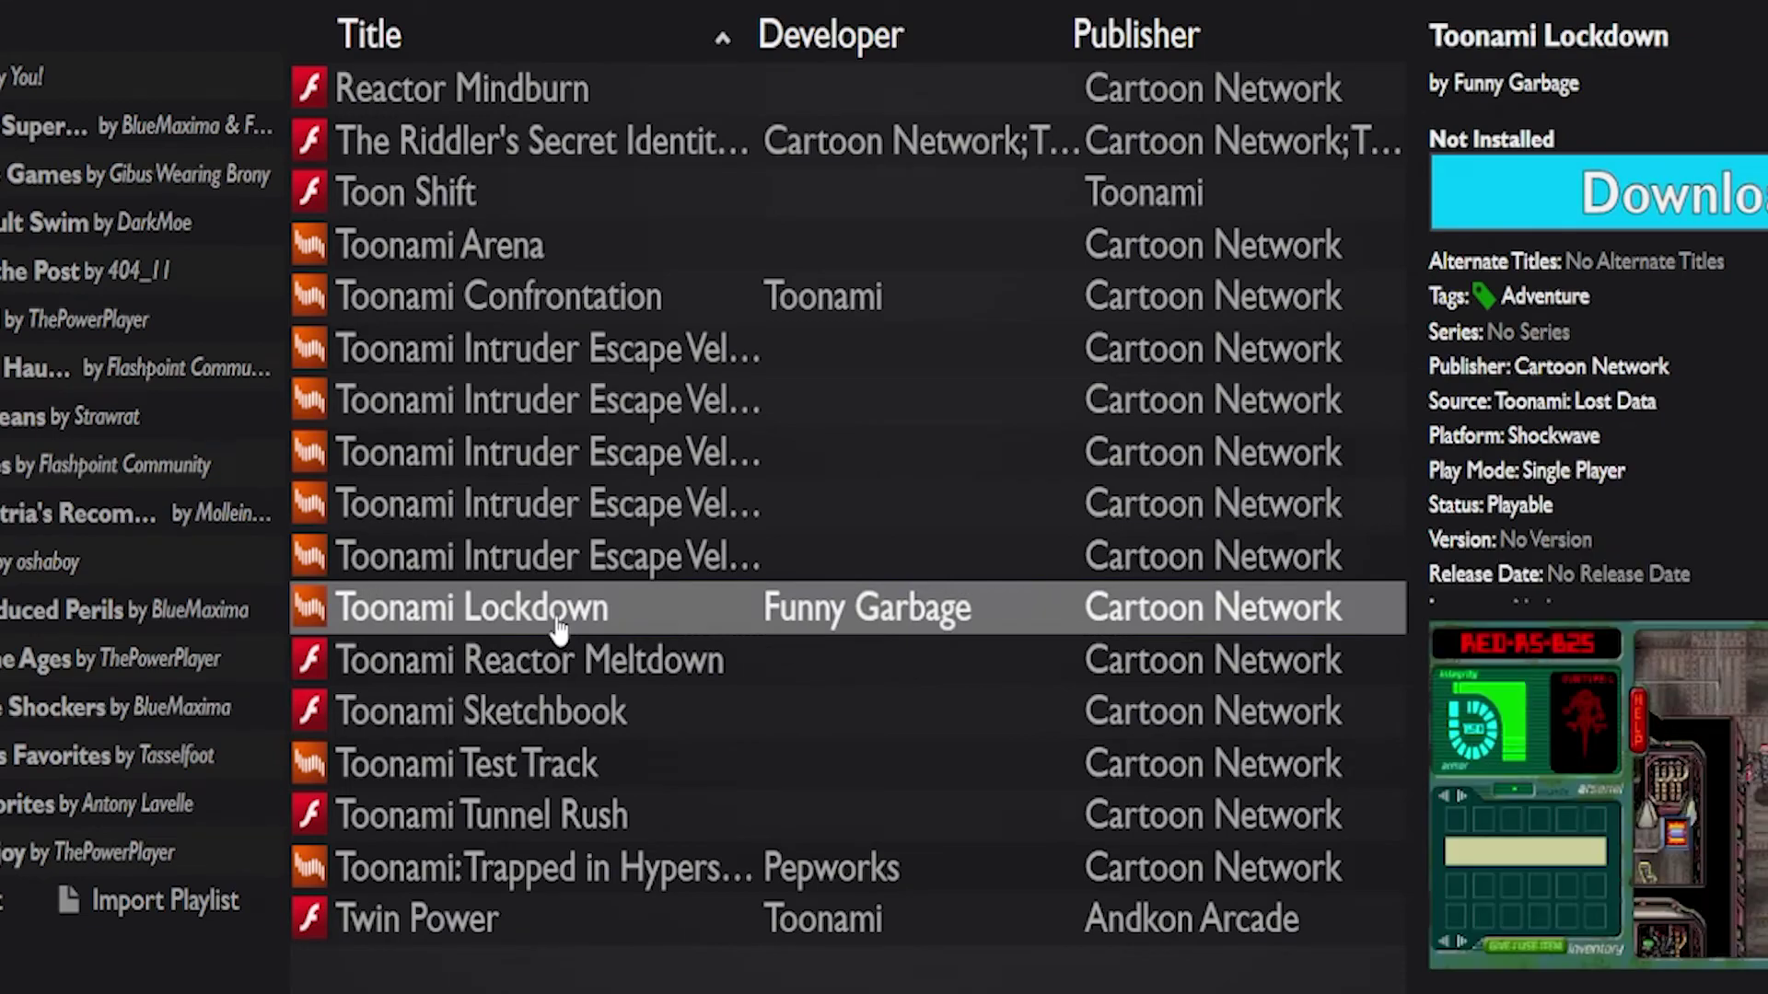
double_click(622, 619)
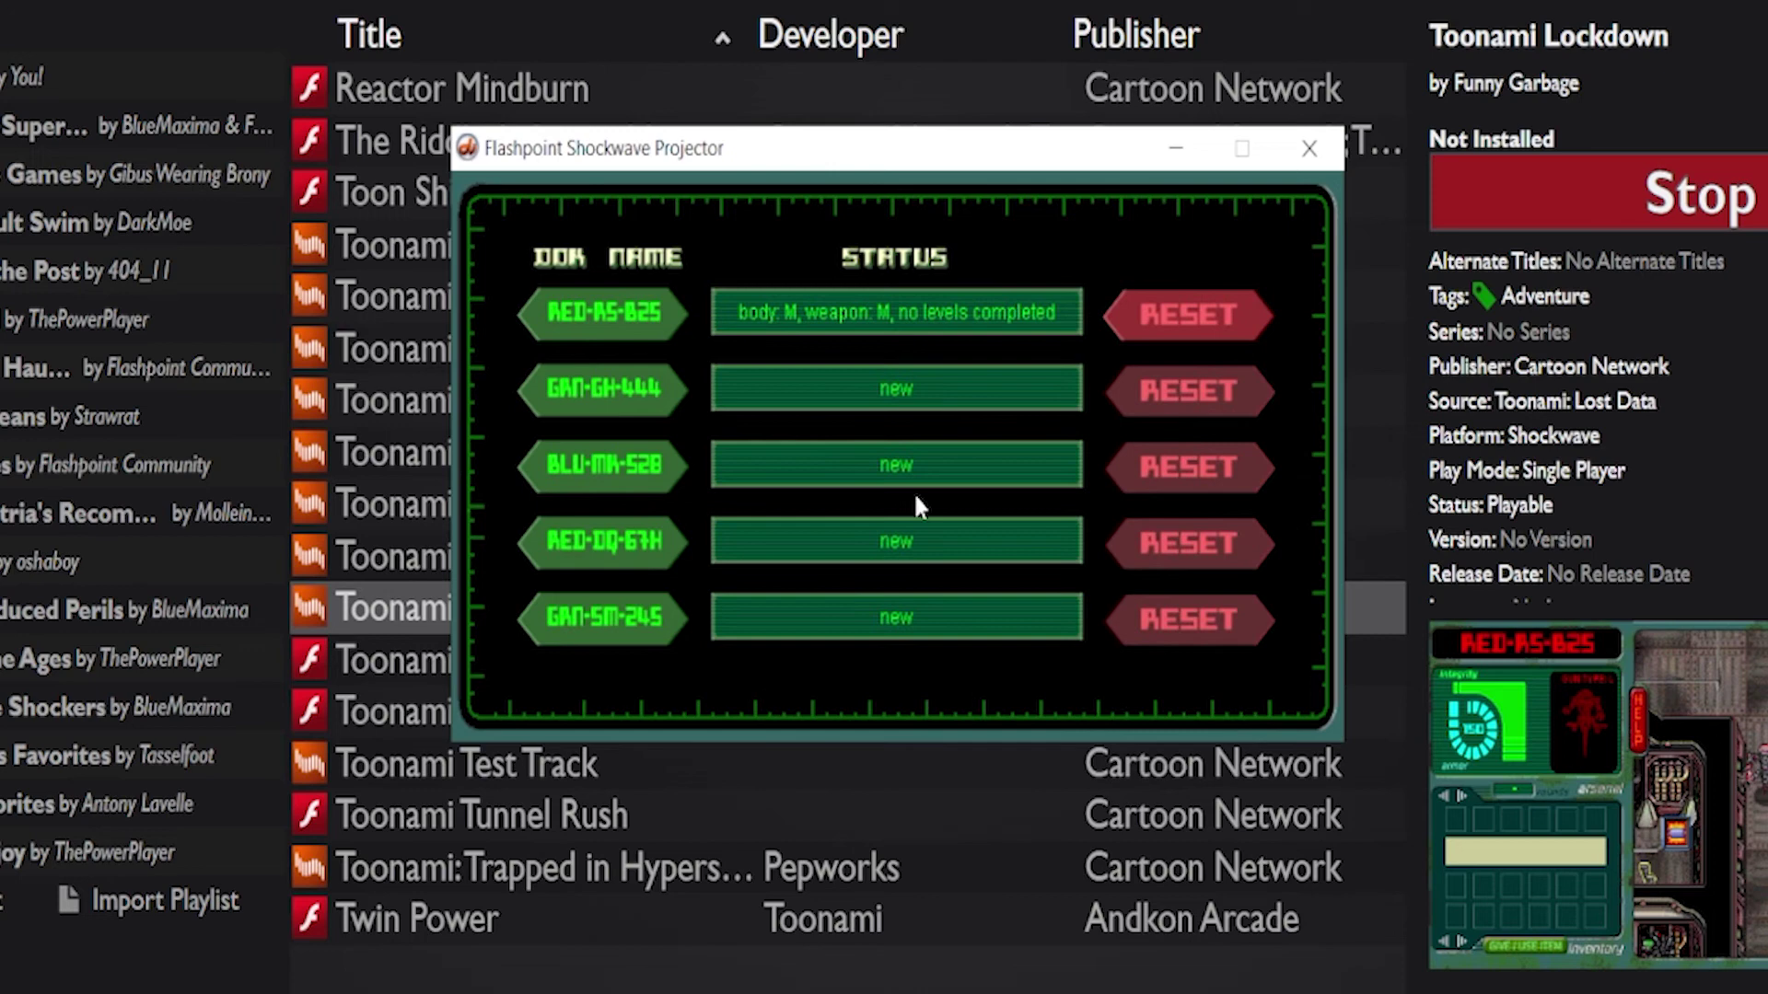
- Choose the new DOK GRN-GH-444 and continue past the mission briefing to the DOK selection port
click(640, 409)
click(818, 570)
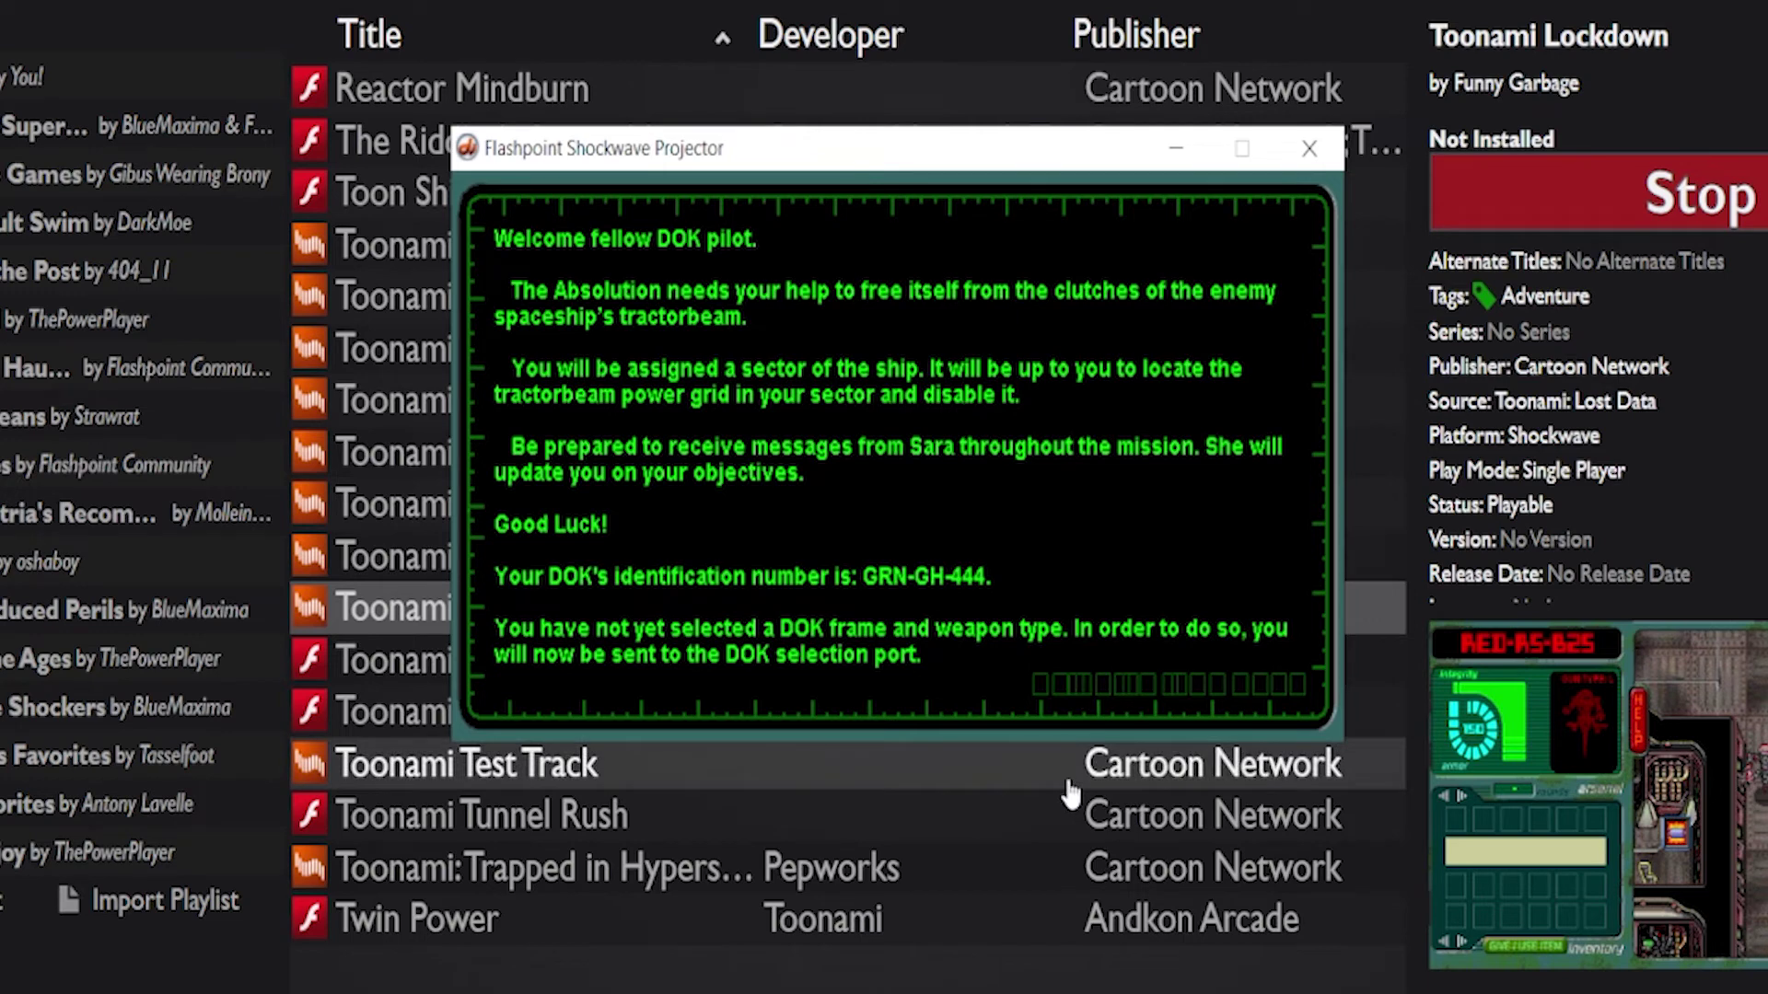
click(1039, 665)
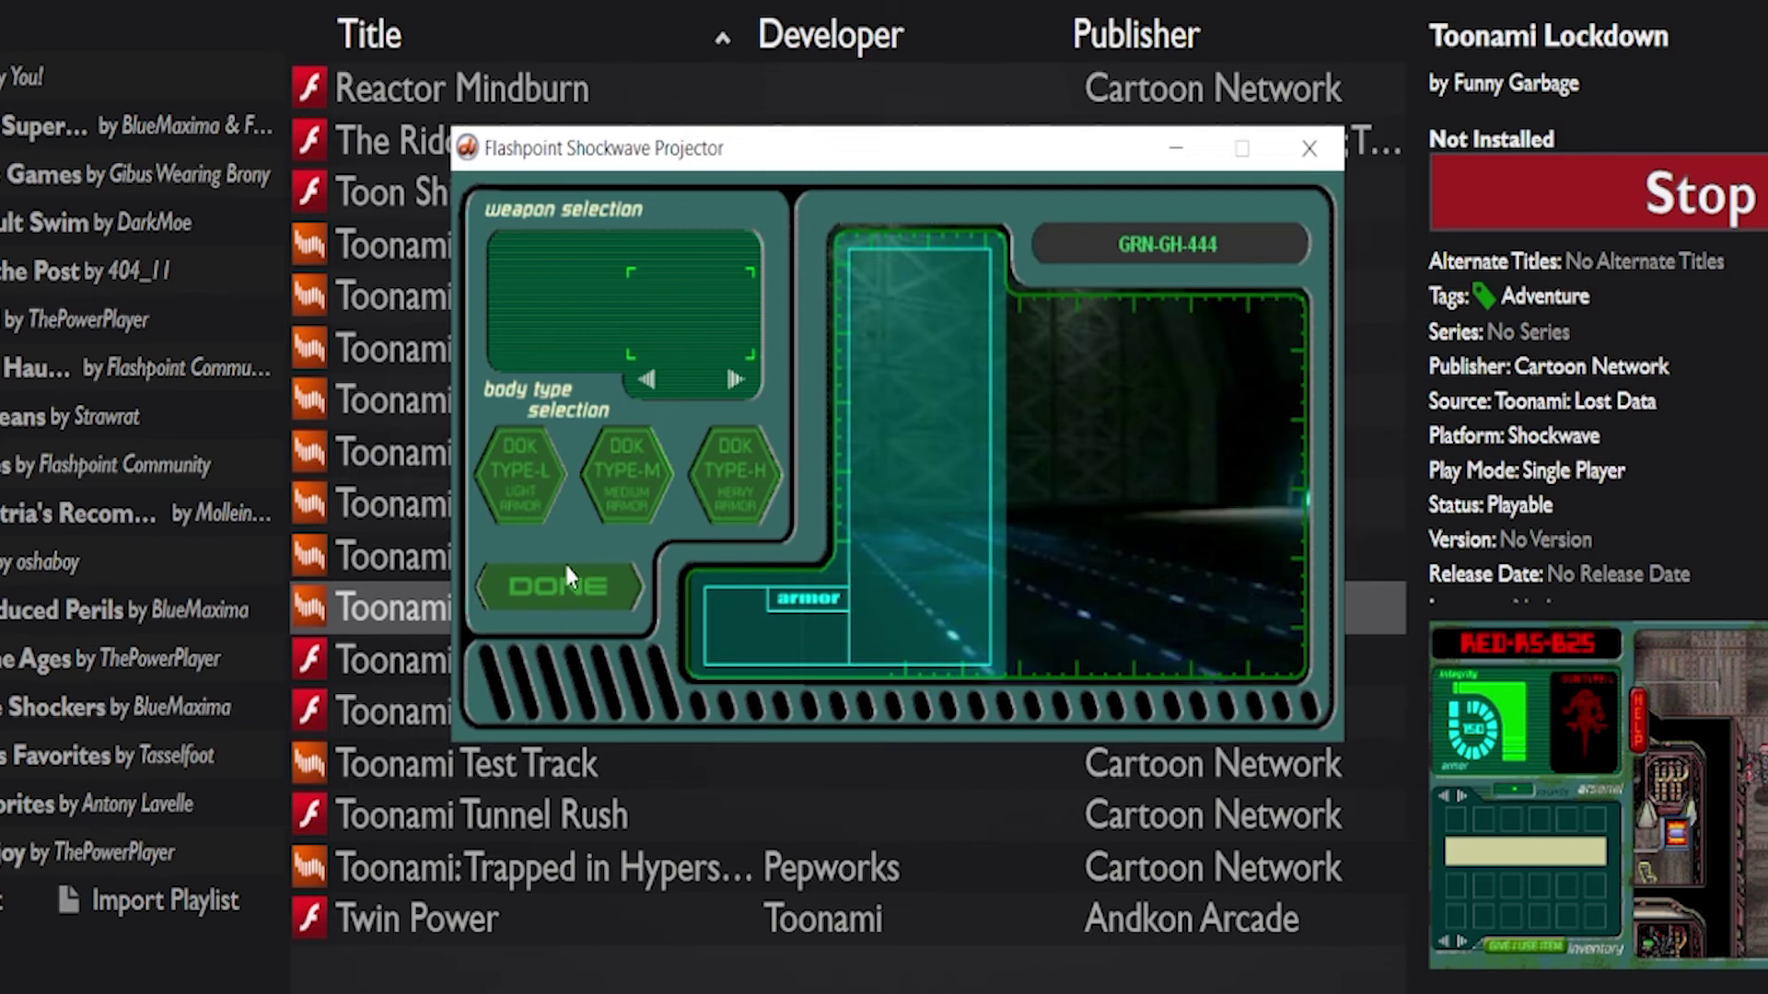
- Equip the DOK with the medium-armor TYPE-M body and the GUN TYPE-H weapon, and confirm the selection
click(617, 485)
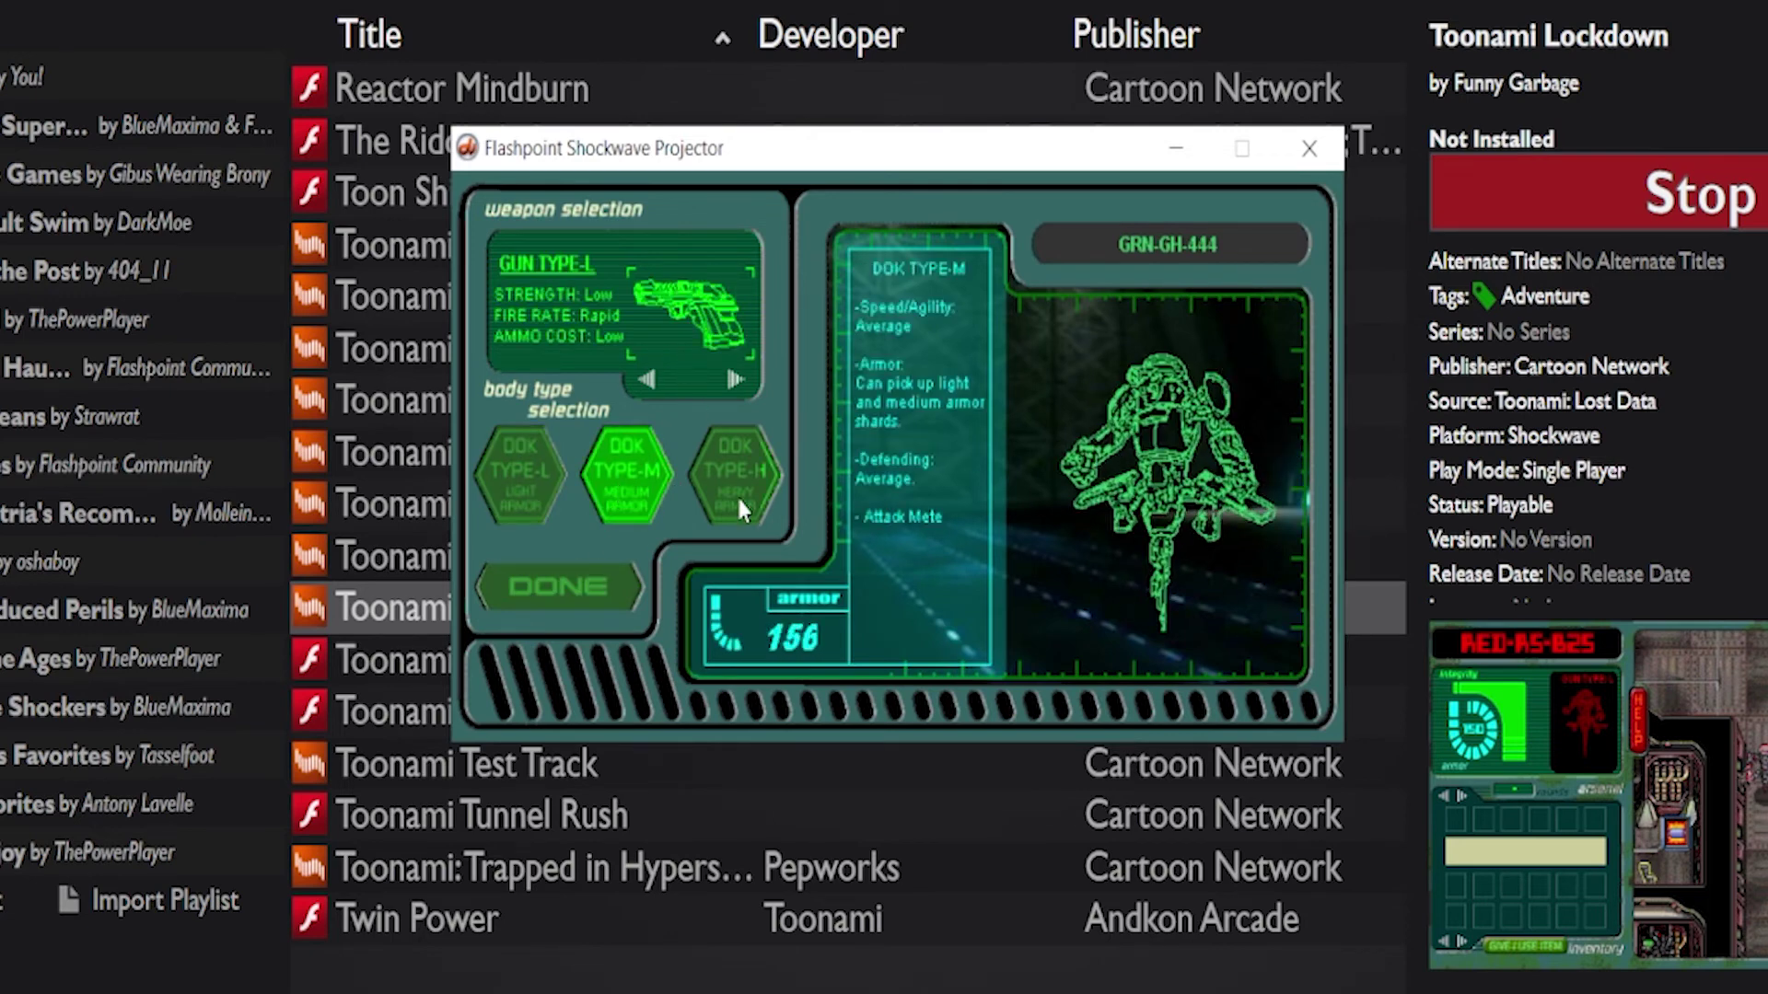
click(641, 372)
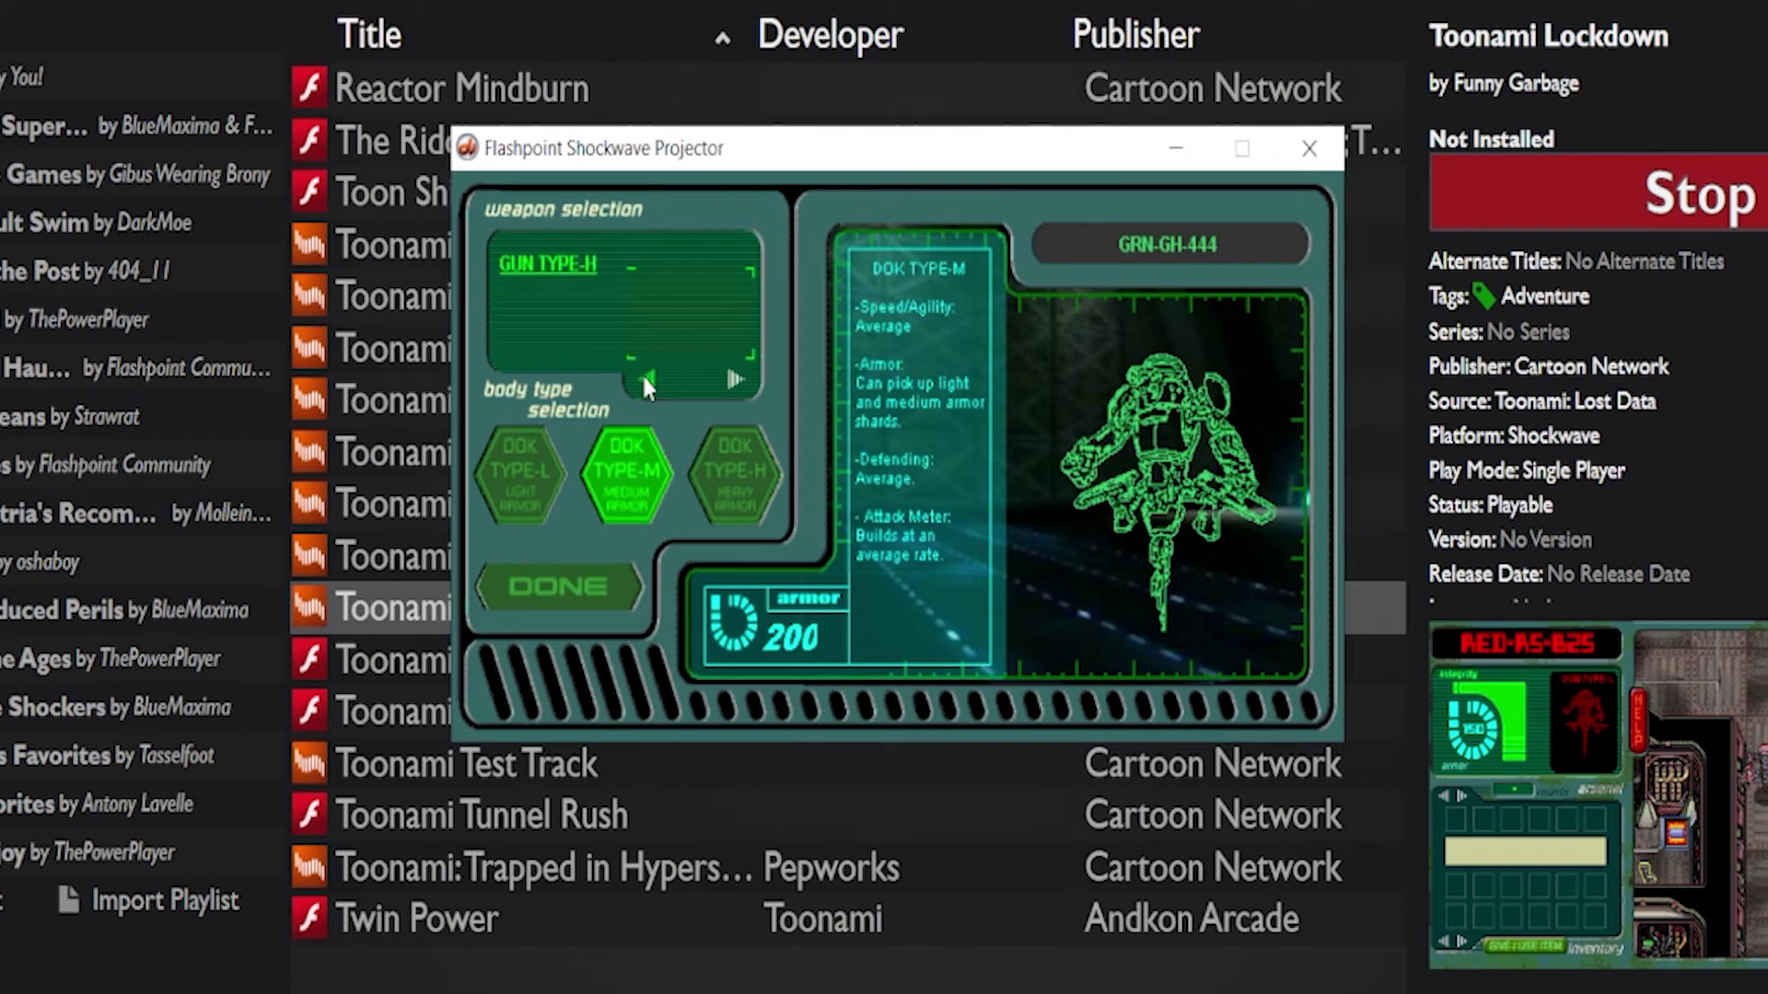
click(609, 592)
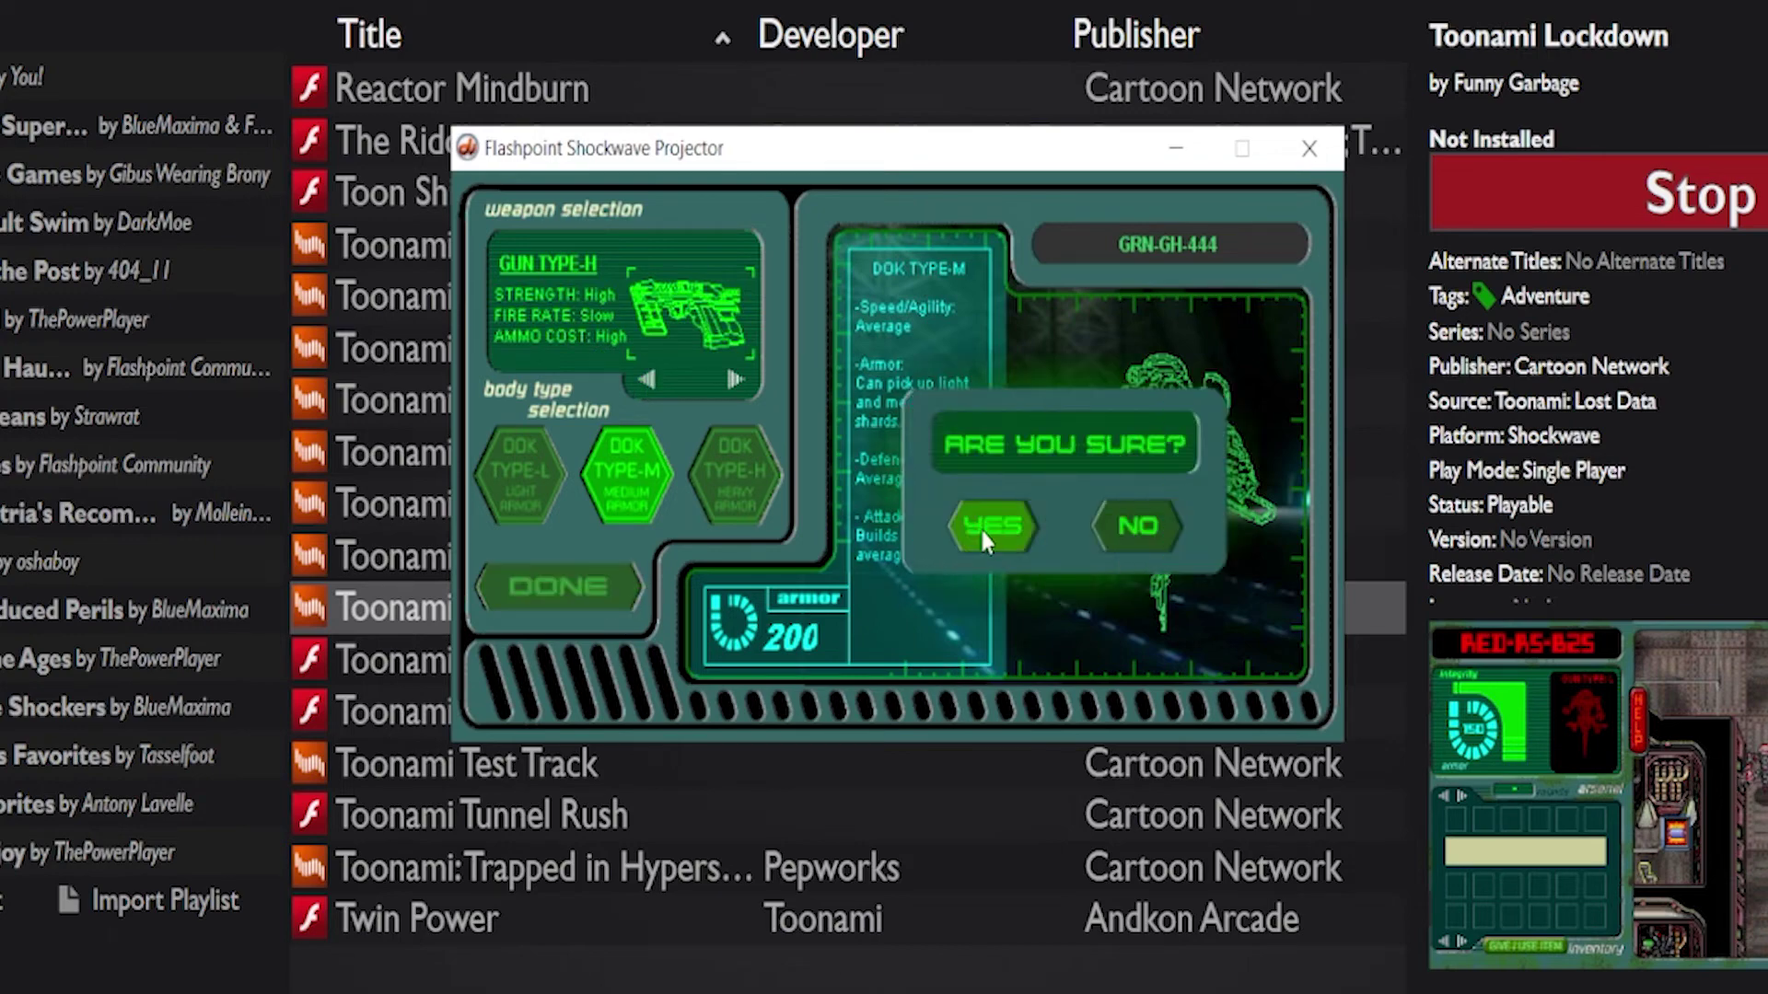
click(981, 527)
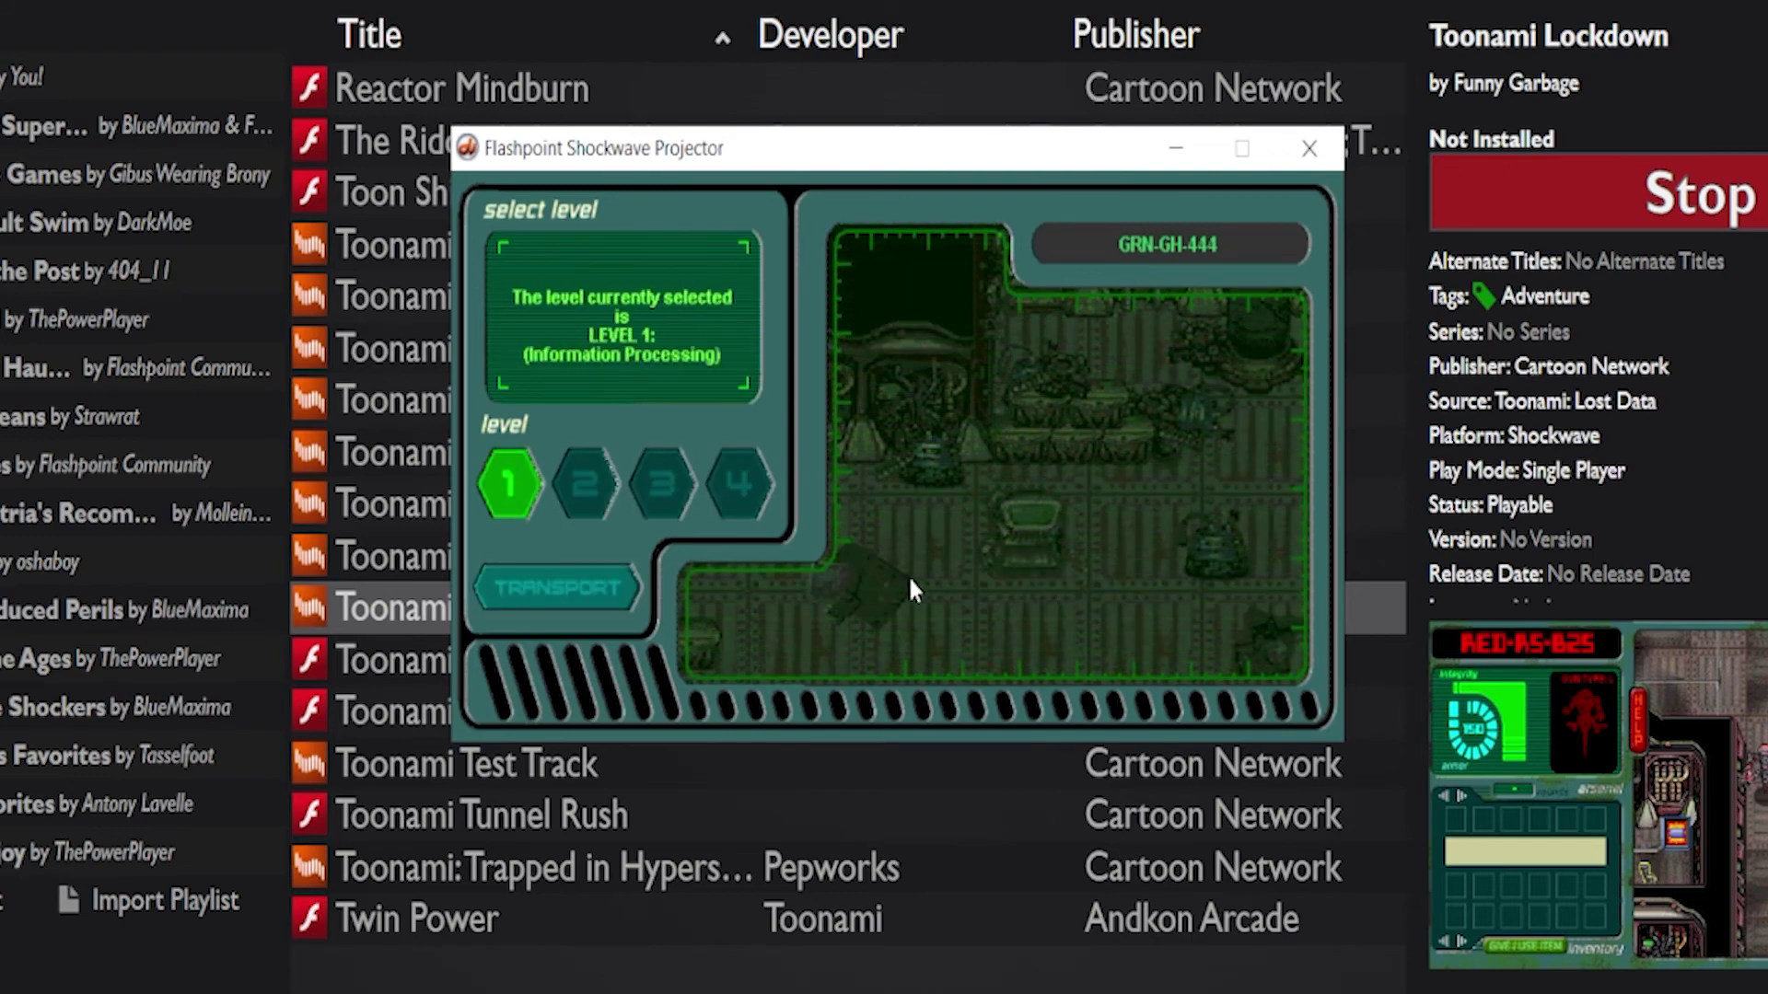
- Transport the DOK to Level 1 (Information Processing) and proceed into the level
click(561, 594)
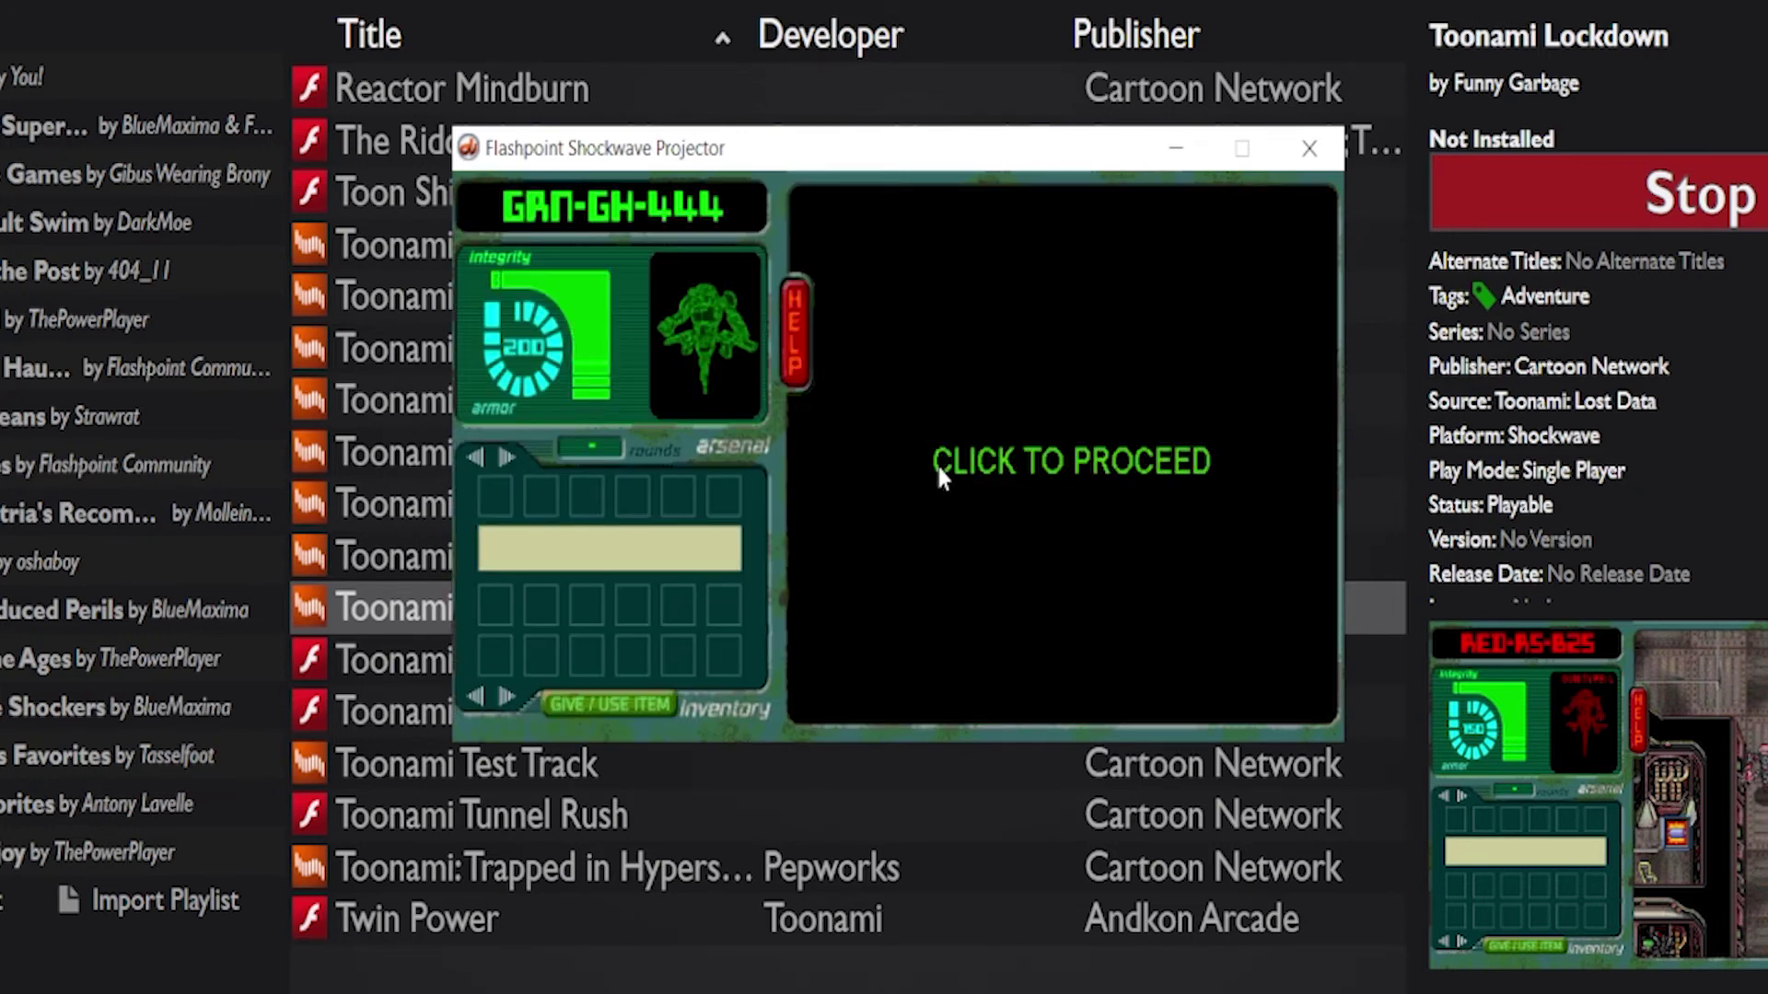
click(932, 534)
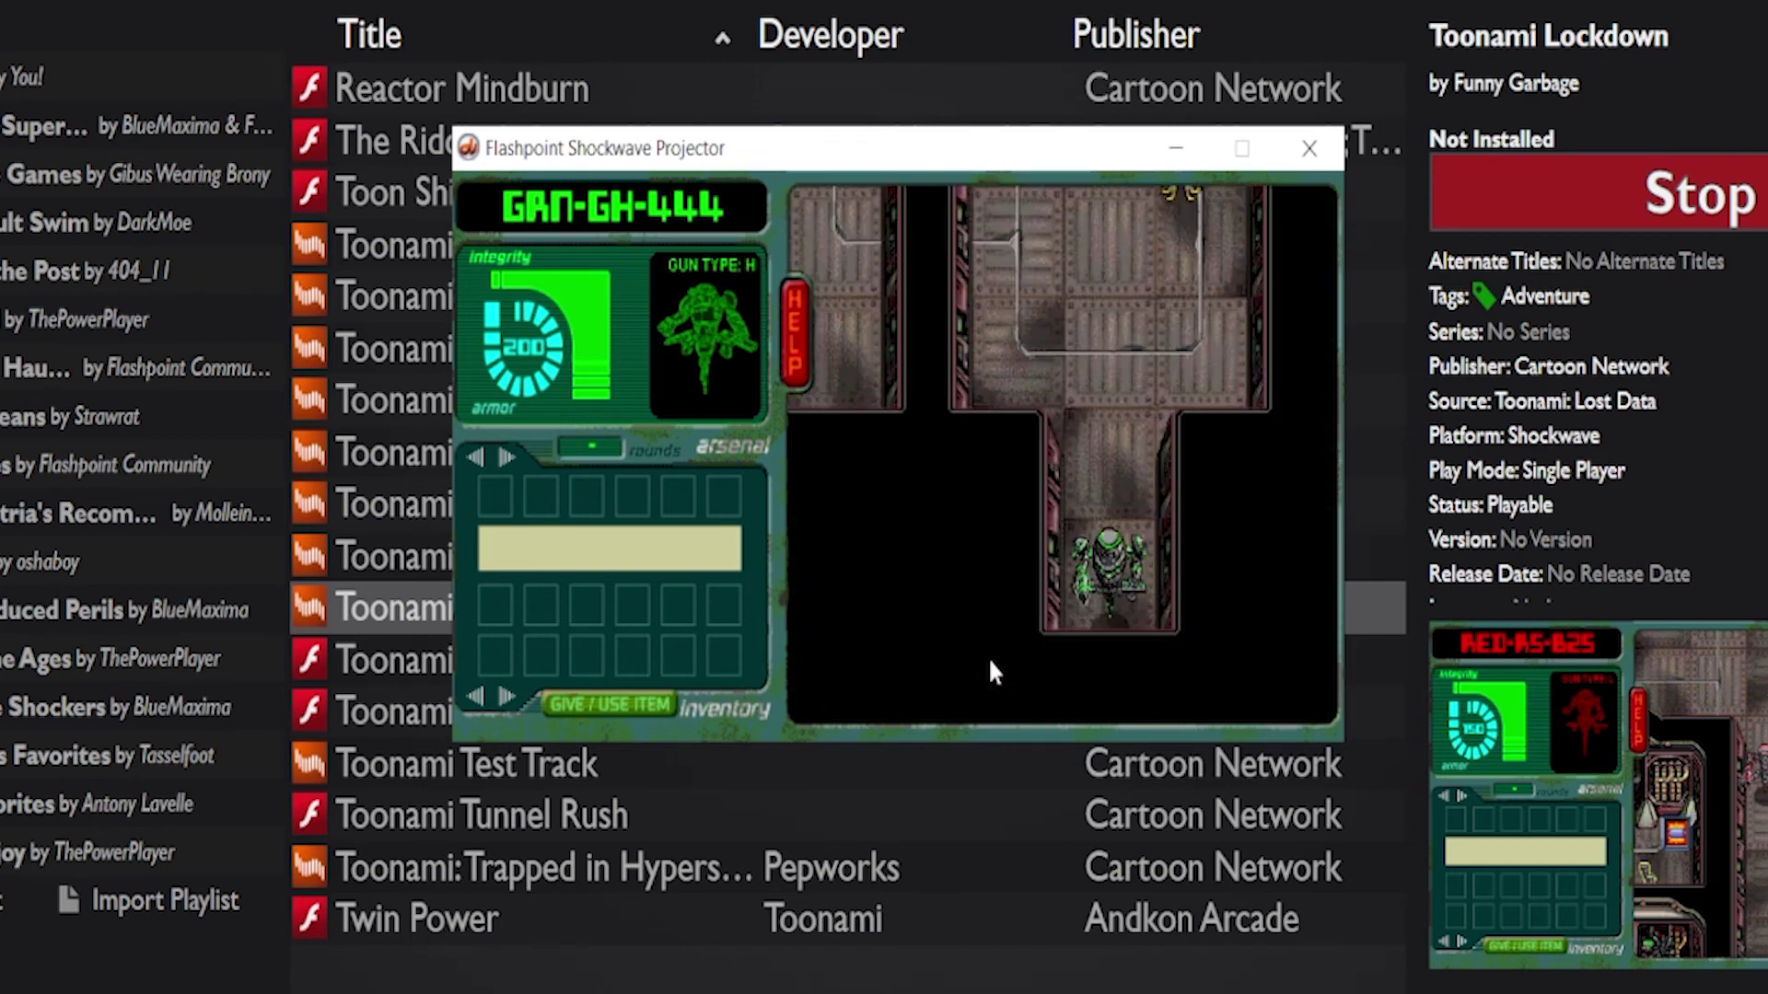
- Move the DOK forward, dismissing Sara's objective message, and close the Toonami Lockdown game window
key(Up)
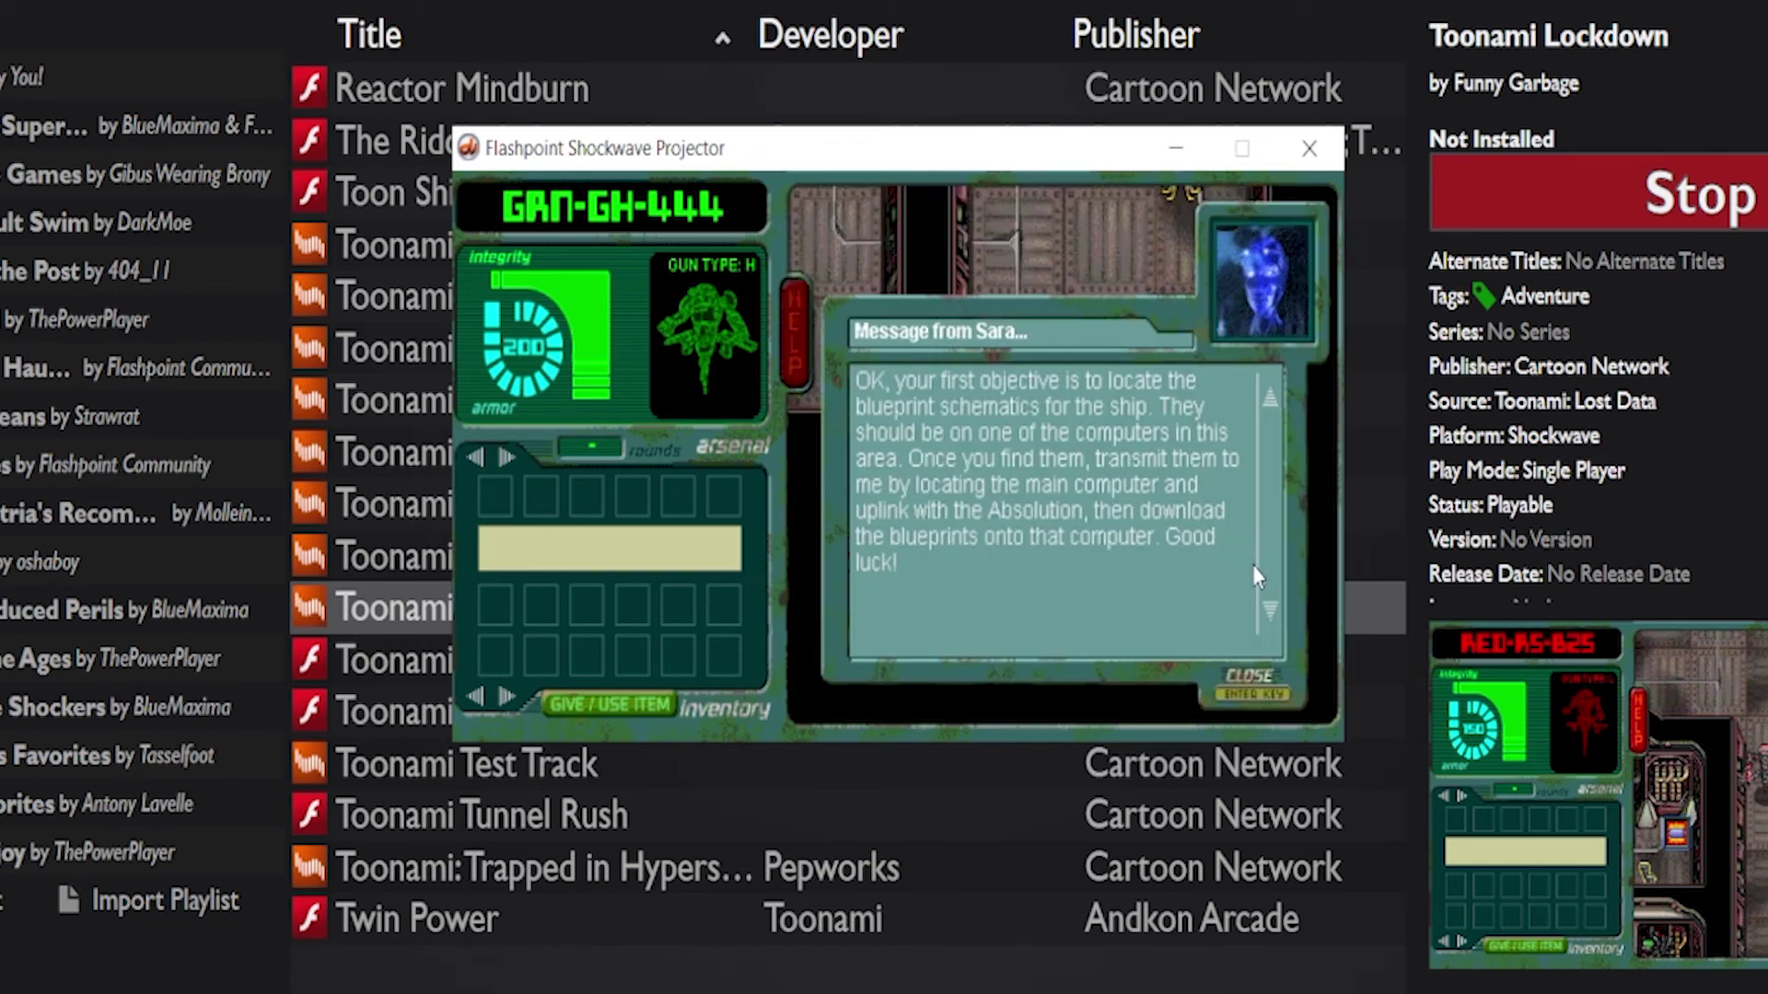
click(1255, 679)
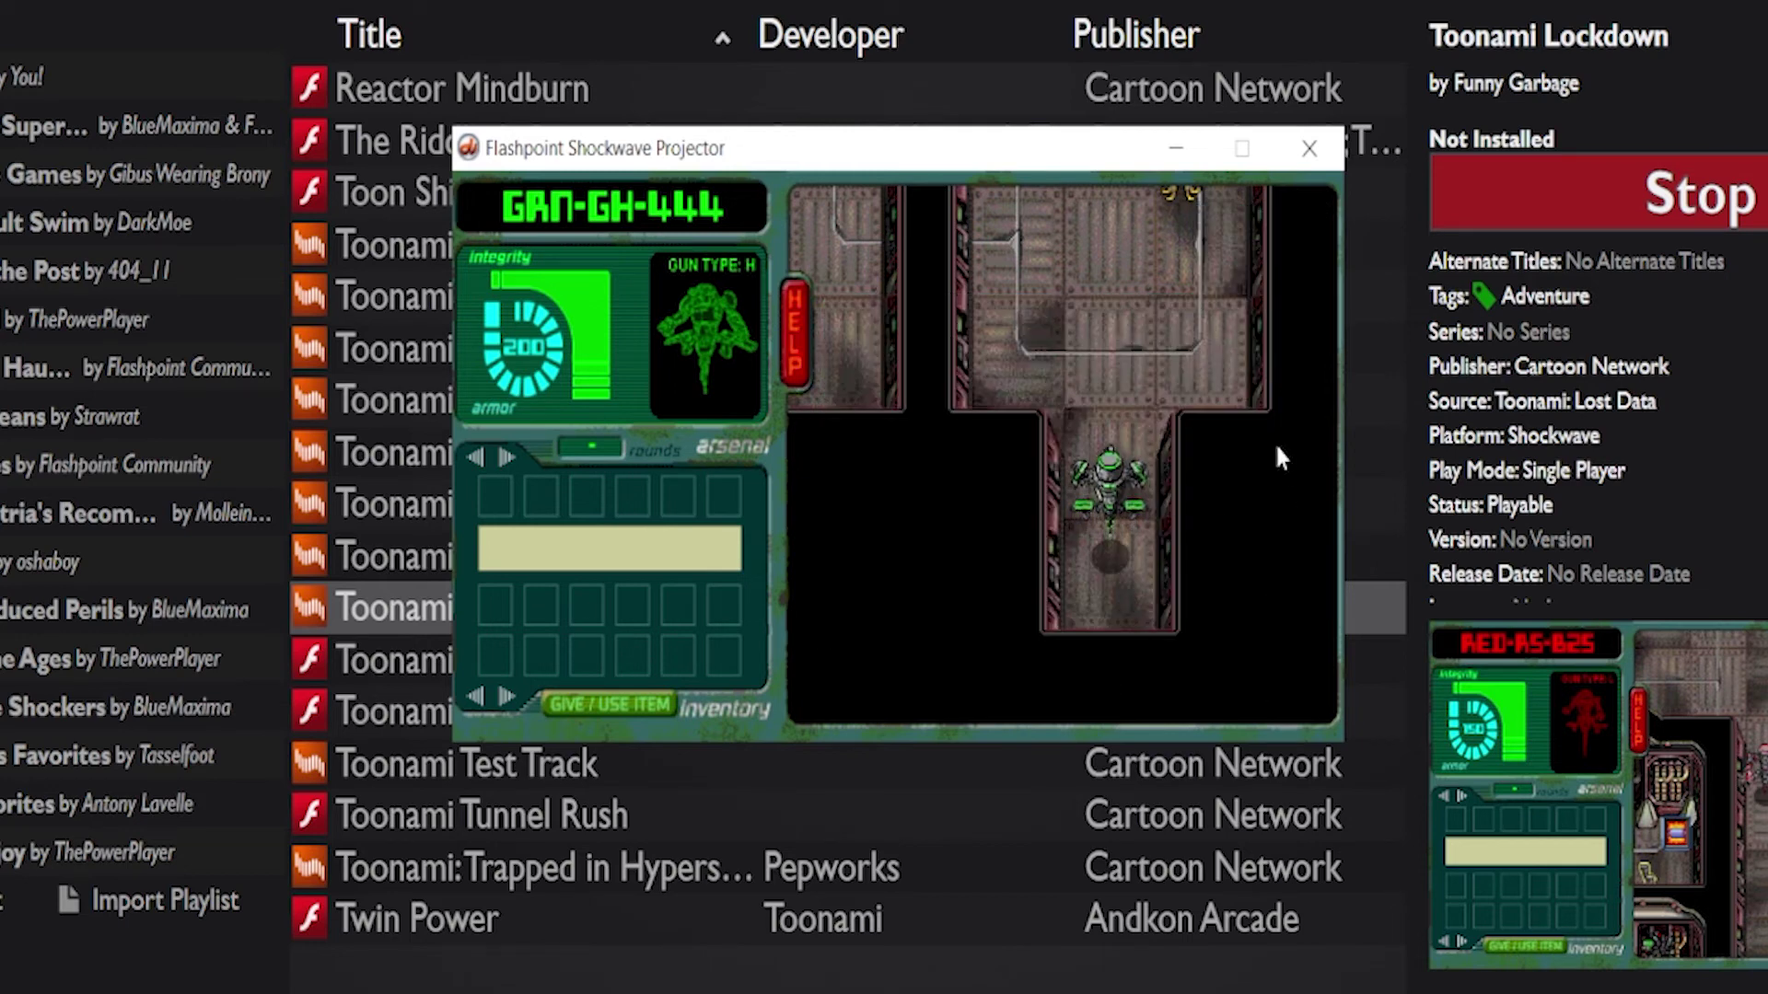
click(1310, 149)
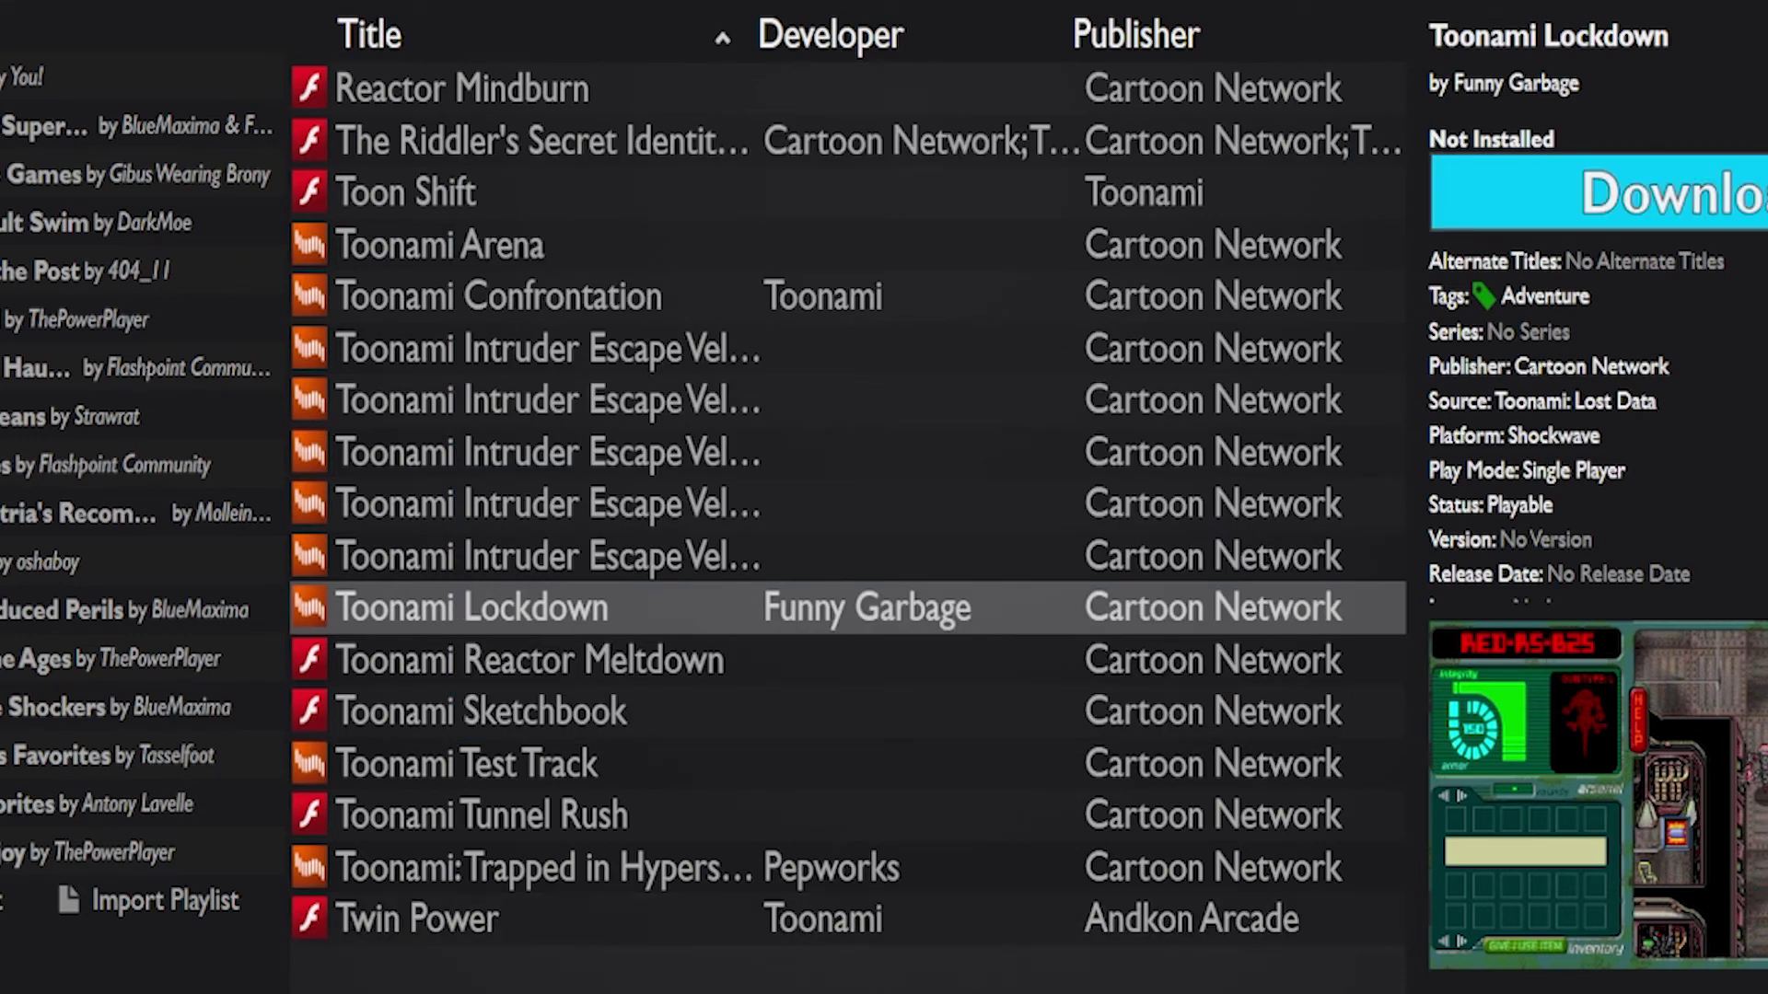
click(265, 967)
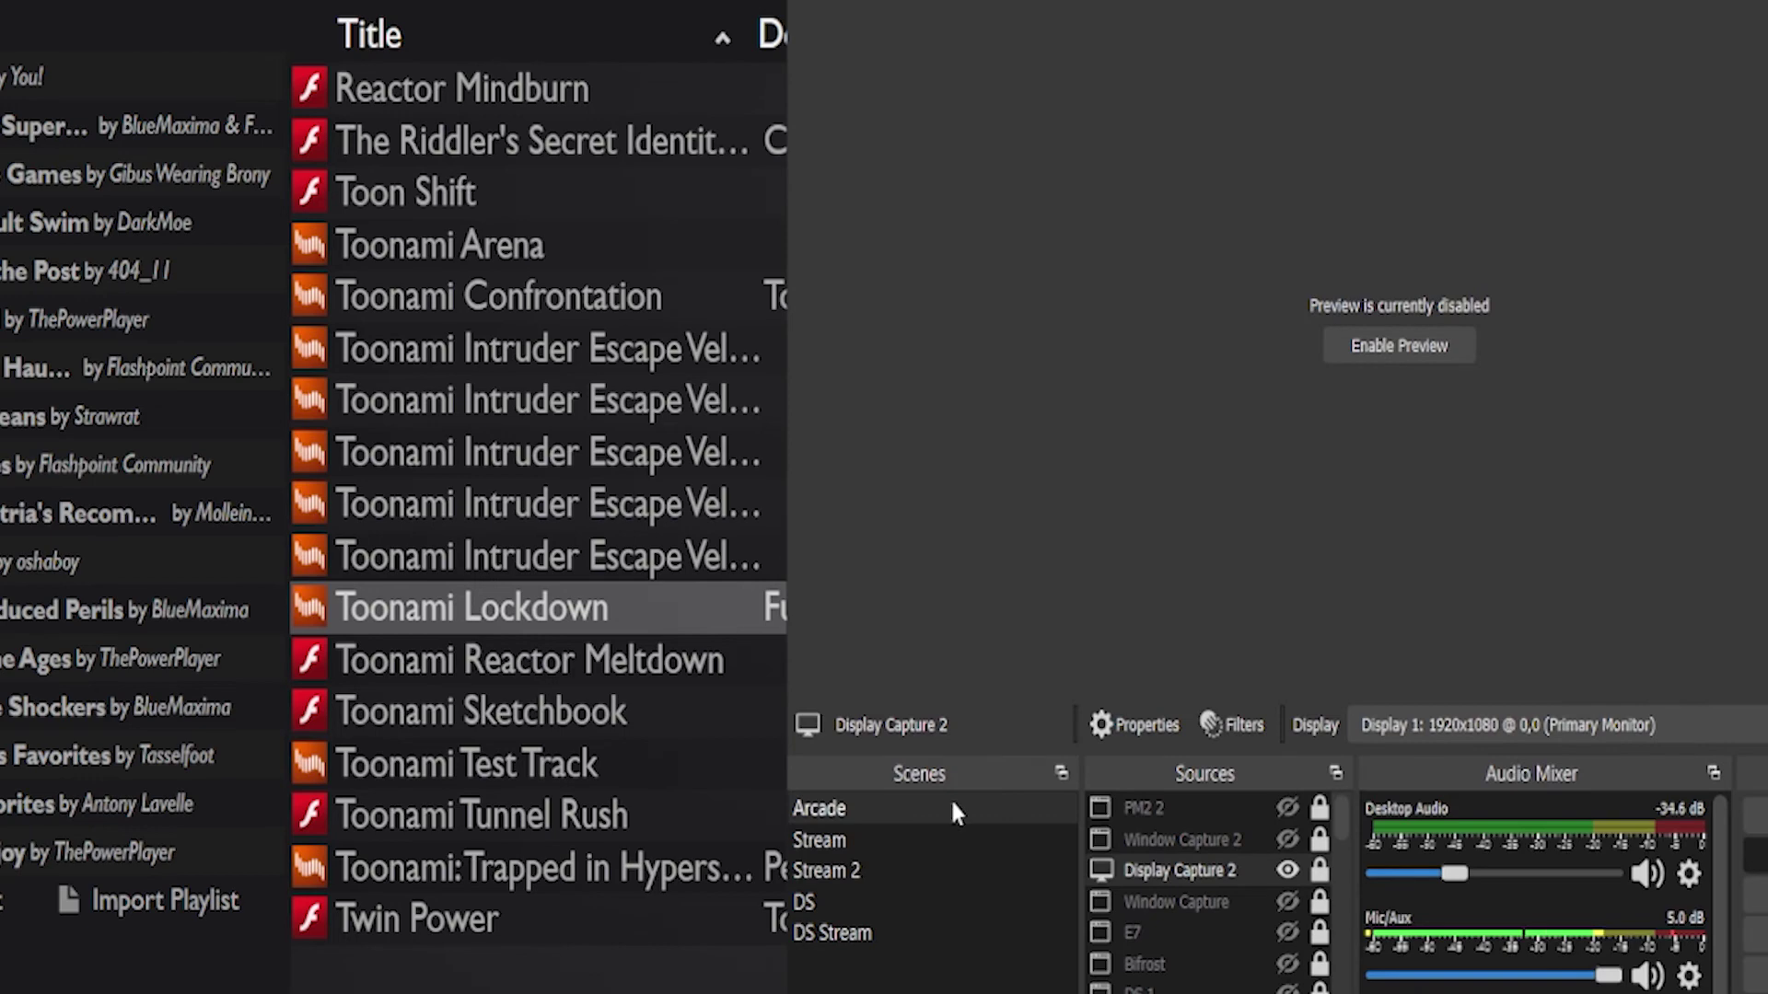
right_click(1534, 424)
click(1554, 440)
right_click(1555, 440)
key(alt+Tab)
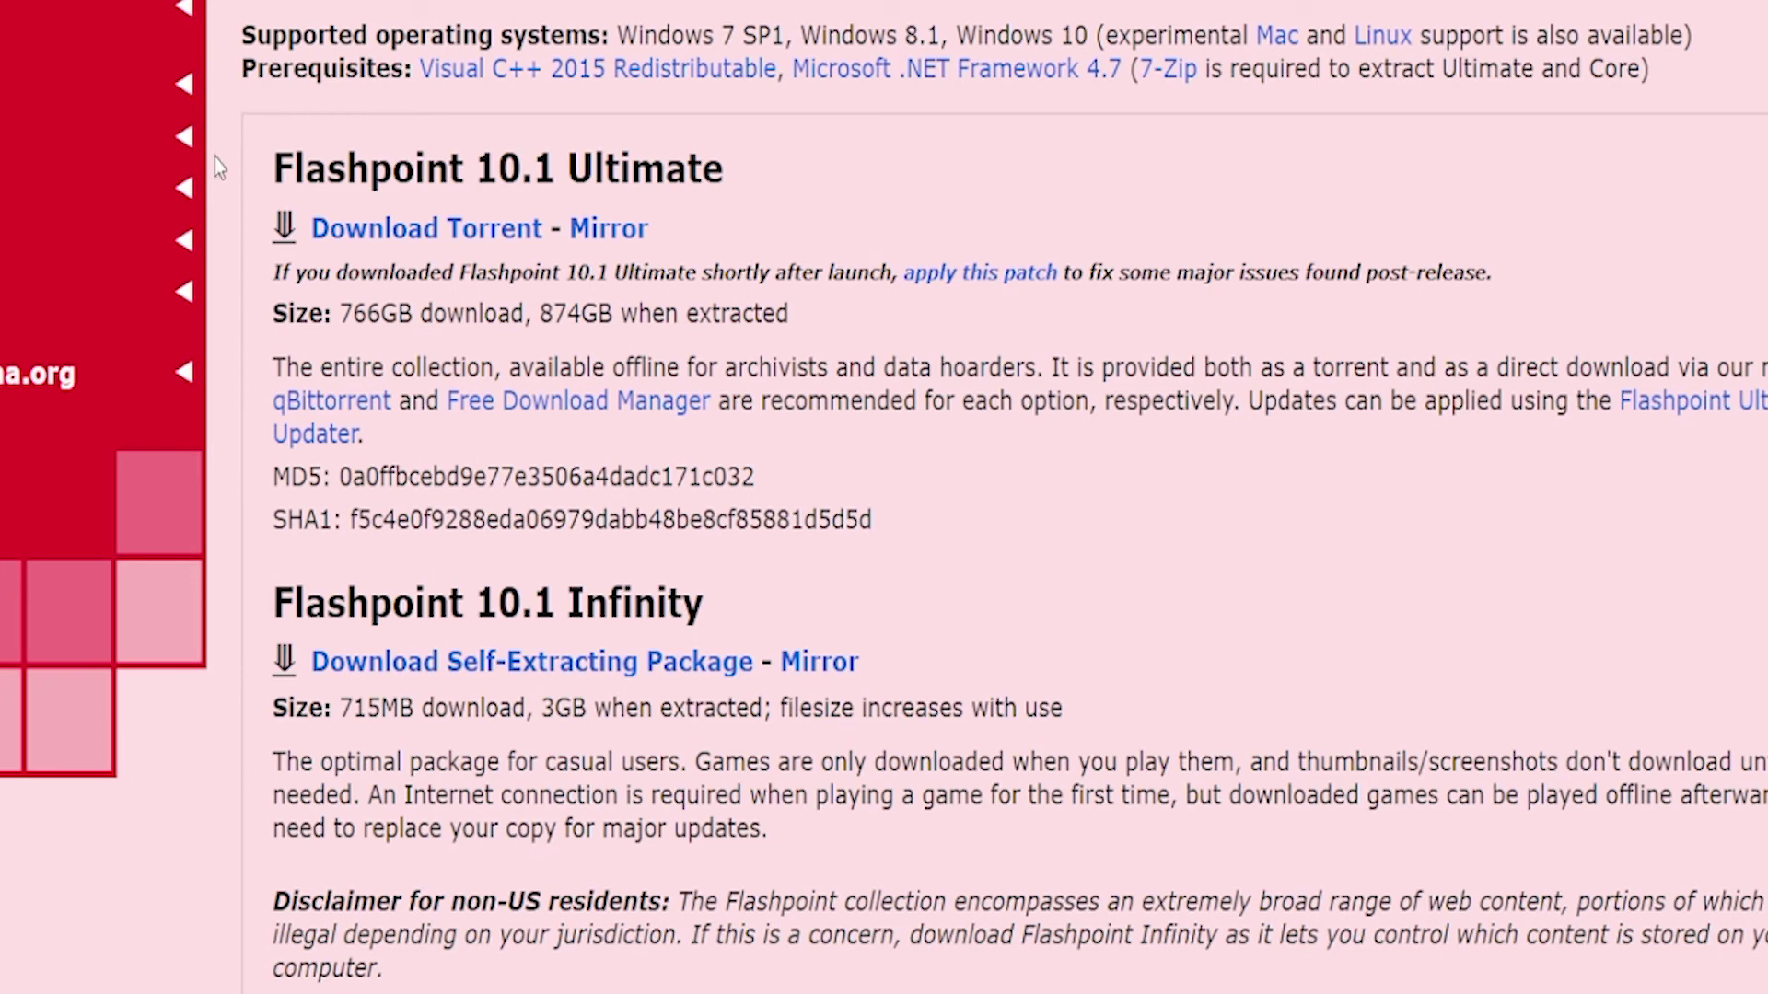
- Switch to the Flashpoint website and review the antivirus warning, supported systems and prerequisites on its Downloads page
scroll(224, 164, up, 5)
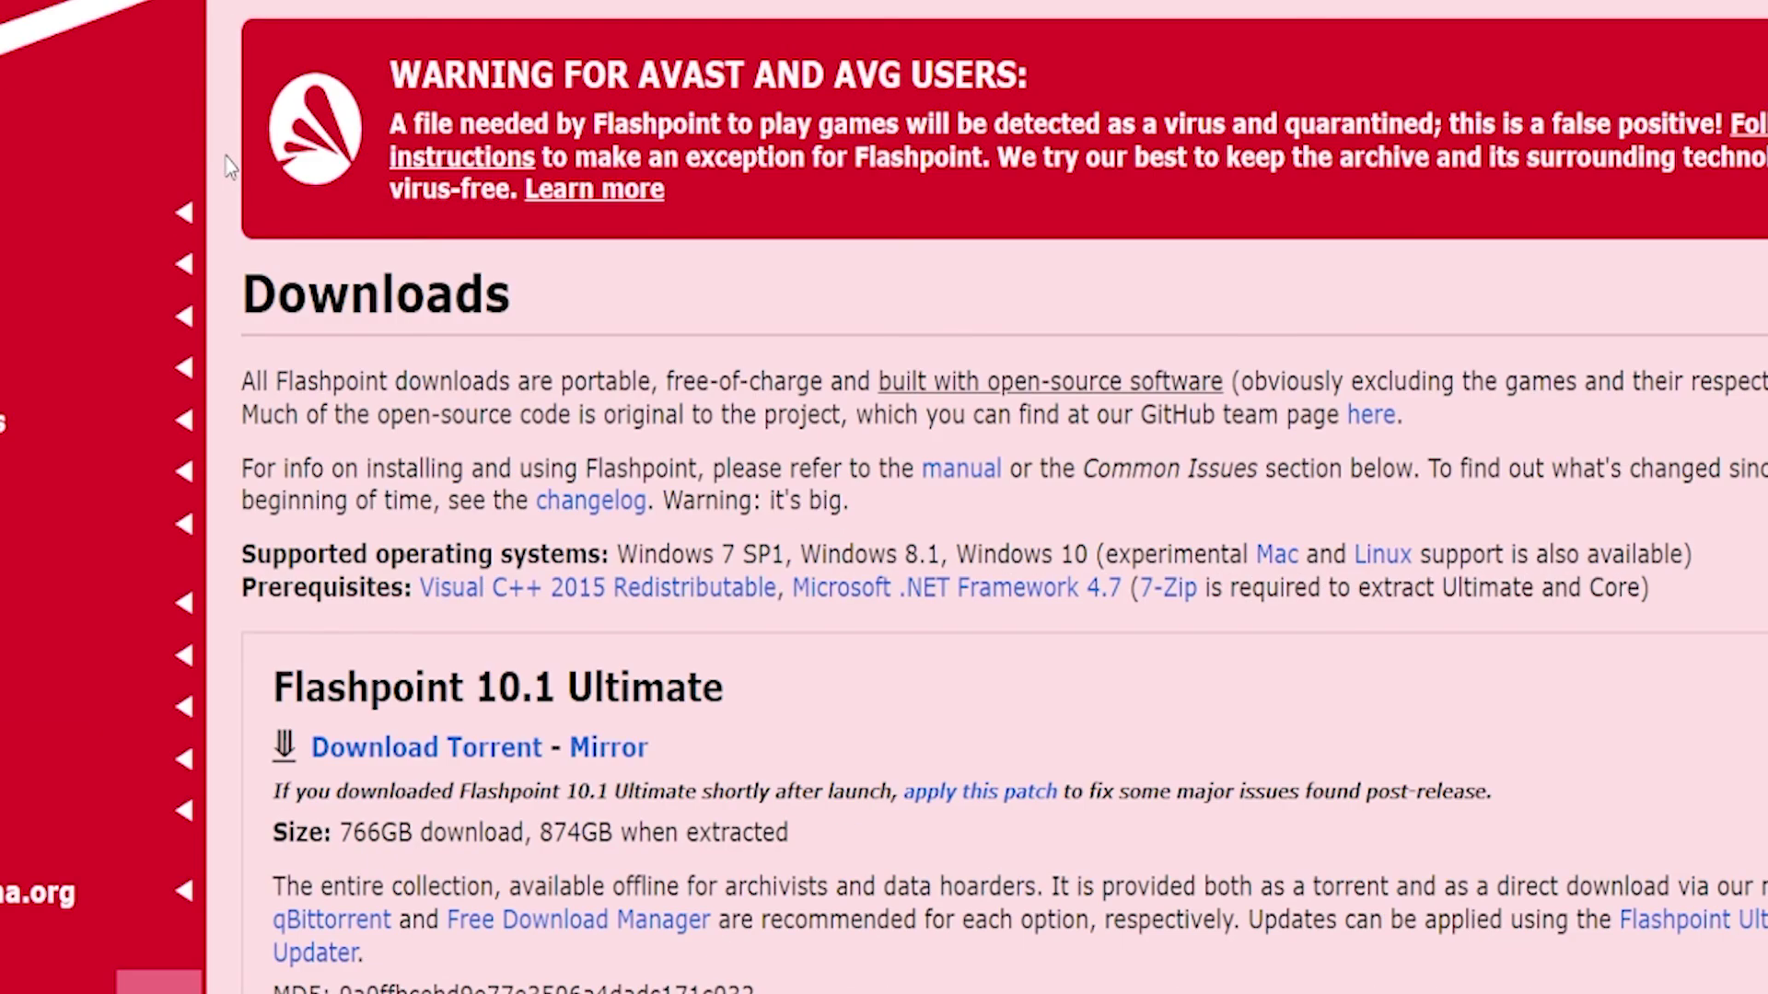
scroll(229, 167, up, 2)
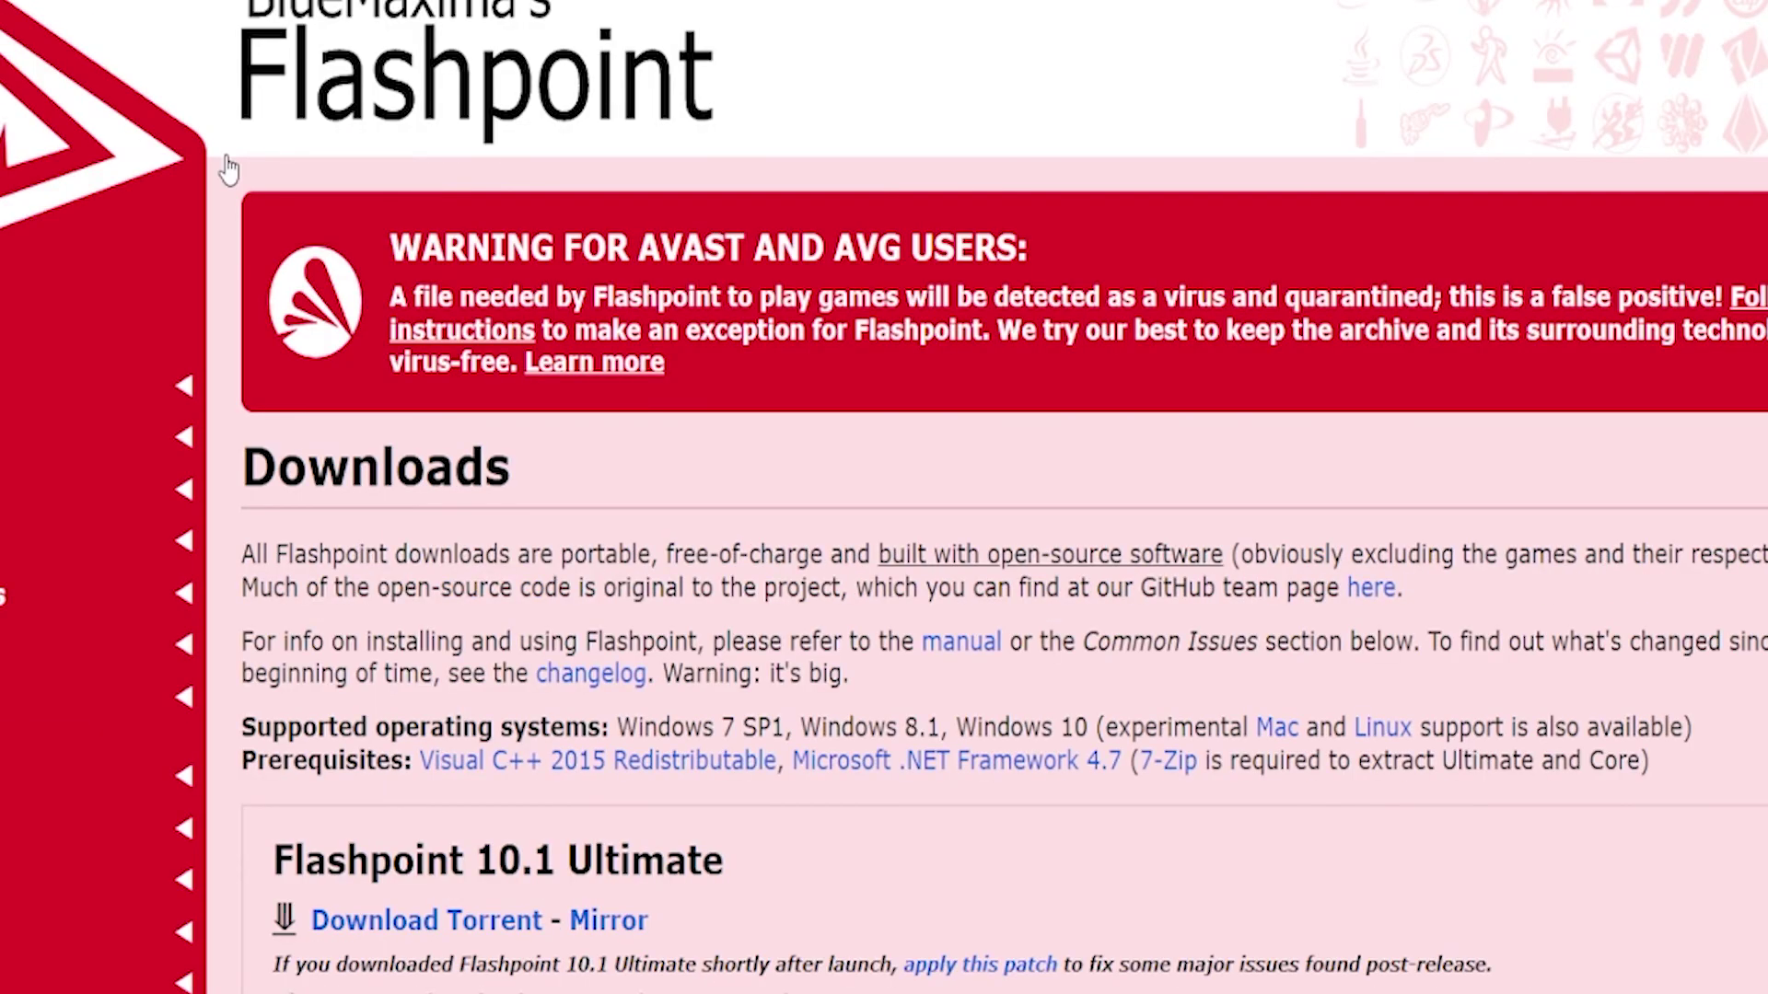
scroll(224, 165, down, 3)
scroll(439, 756, up, 3)
scroll(539, 755, down, 2)
scroll(543, 757, up, 2)
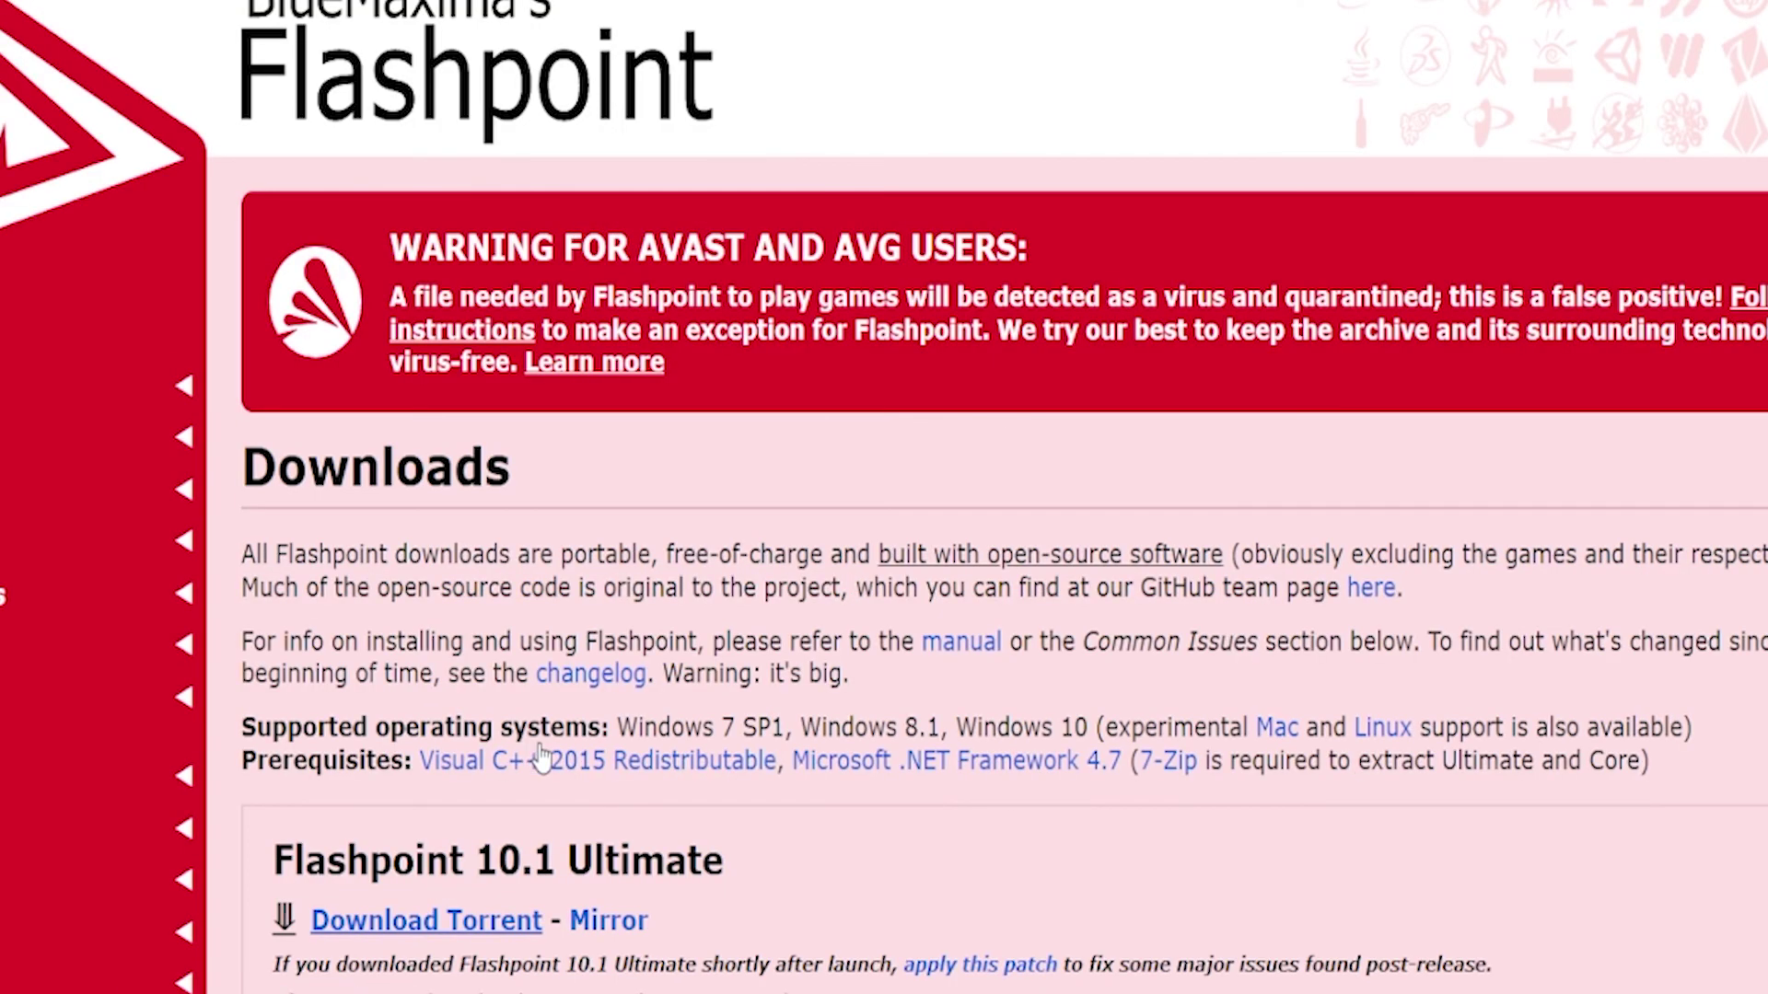